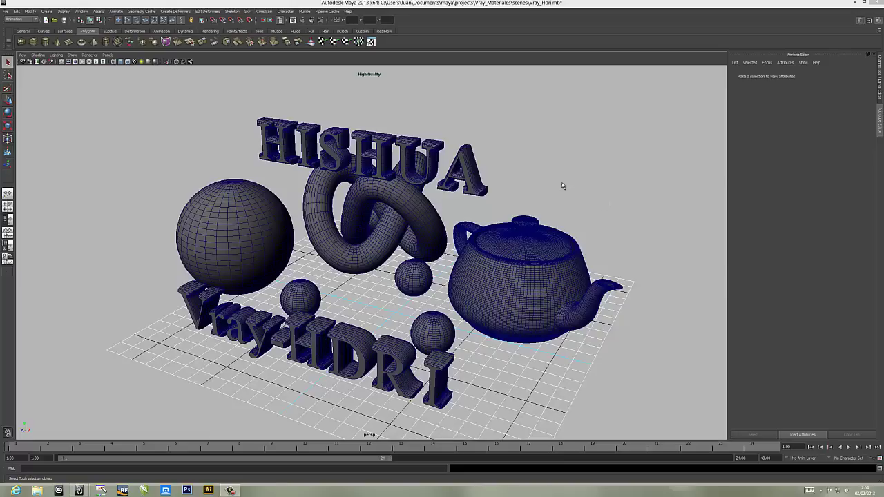
Orbit to a lower front view of the scene and add a polygon plane at the origin
left_click_drag(562, 186, 578, 173, "alt")
middle_click_drag(562, 177, 582, 164, "alt")
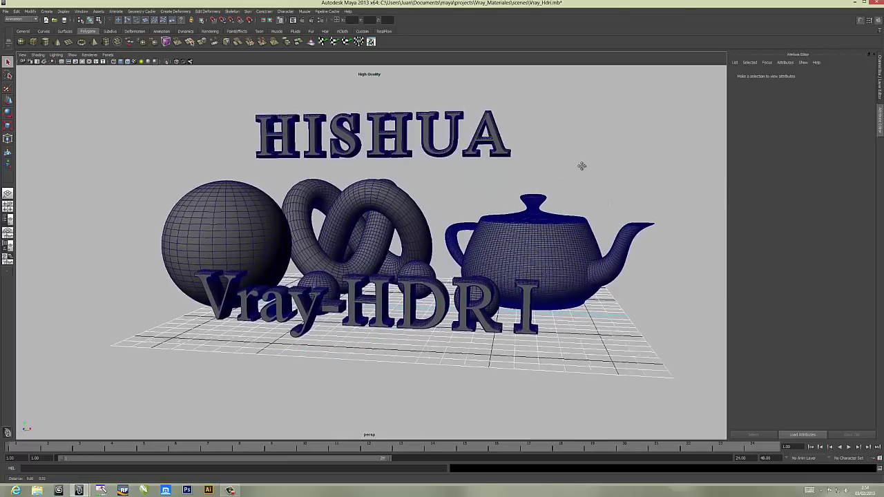
mouse_move(582, 166)
left_mouse_down("alt")
mouse_move(587, 170)
mouse_move(562, 168)
left_mouse_up("alt")
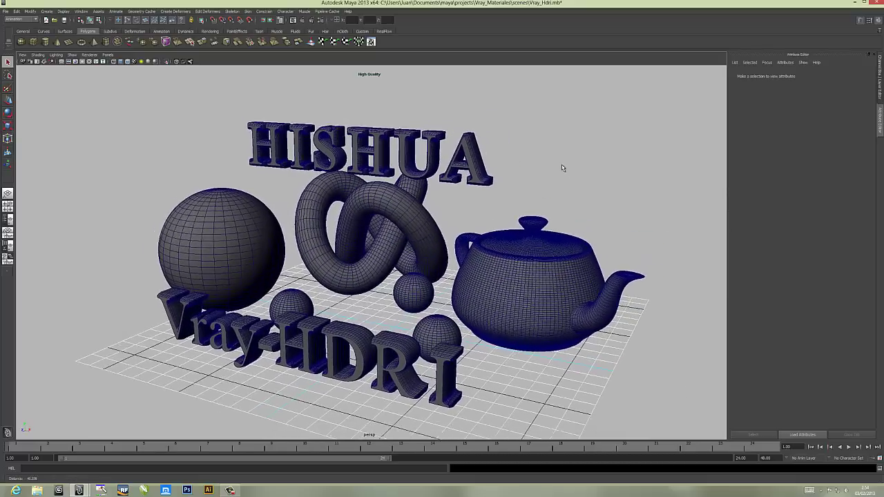
right_click_drag(562, 168, 554, 165, "alt")
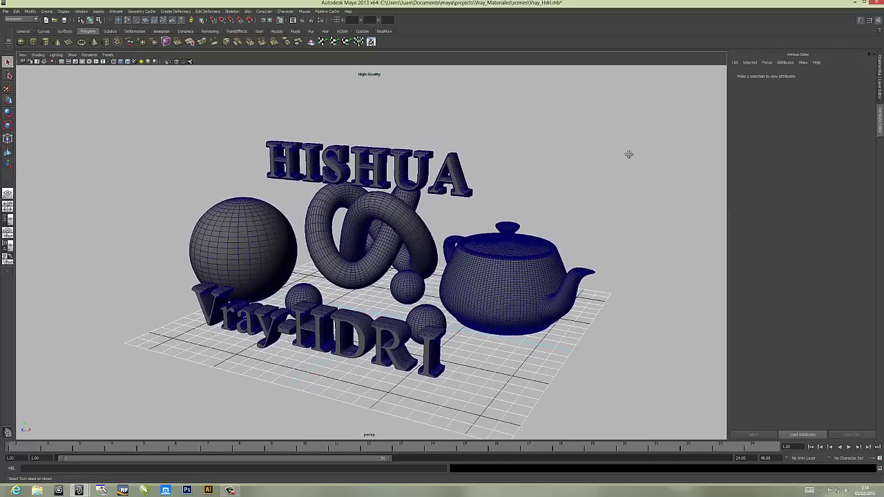
left_click_drag(629, 154, 617, 159, "alt")
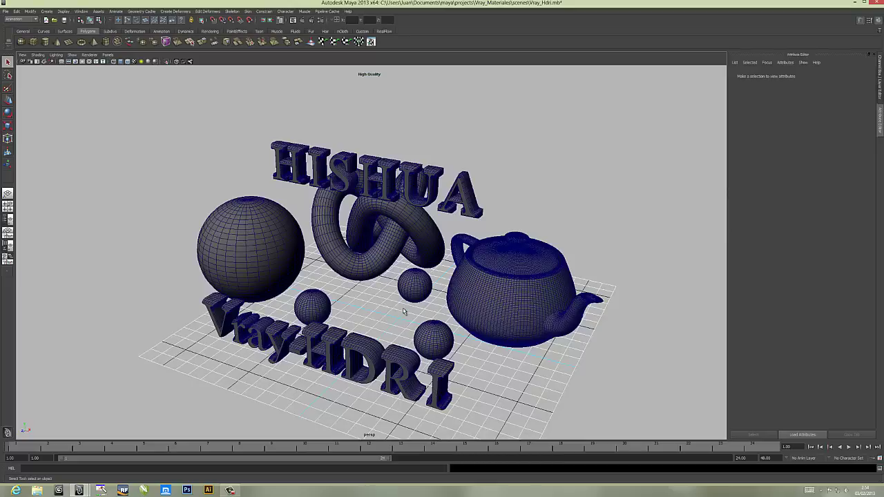
left_click_drag(443, 312, 444, 311, "alt")
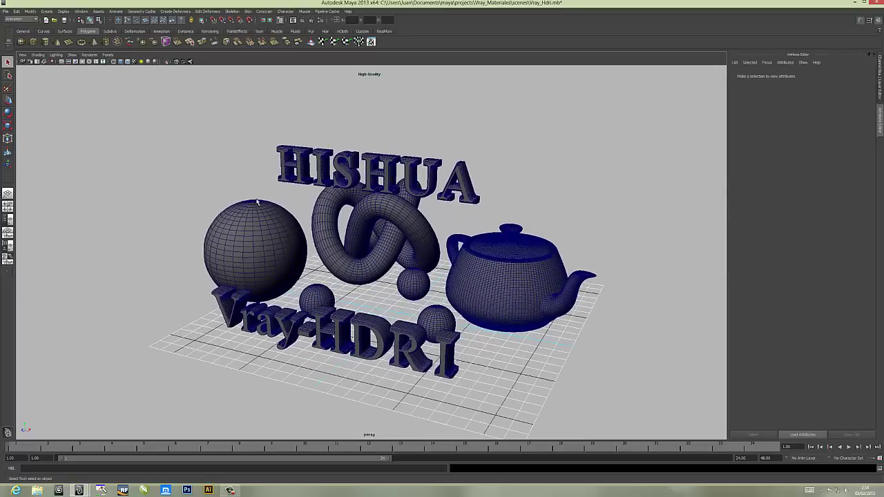
left_click(70, 41)
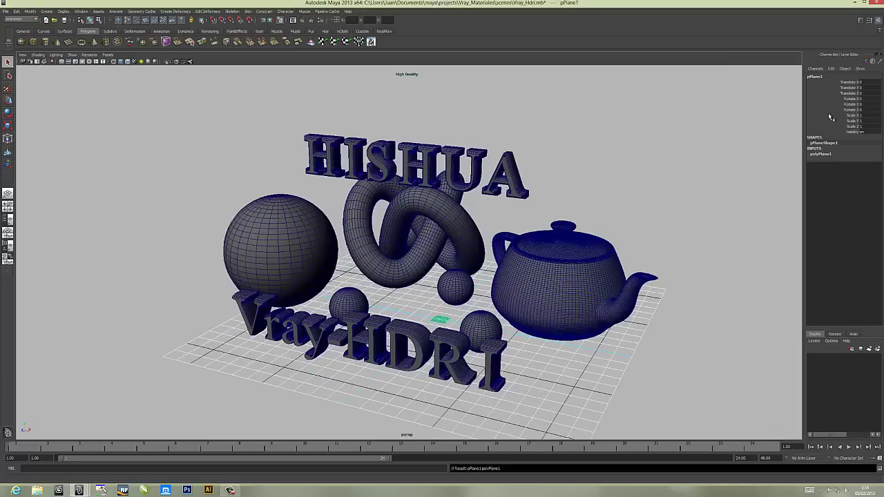
Set the plane's subdivisions width and height to 1 for a single face
left_click(859, 22)
left_click_drag(871, 171, 871, 175)
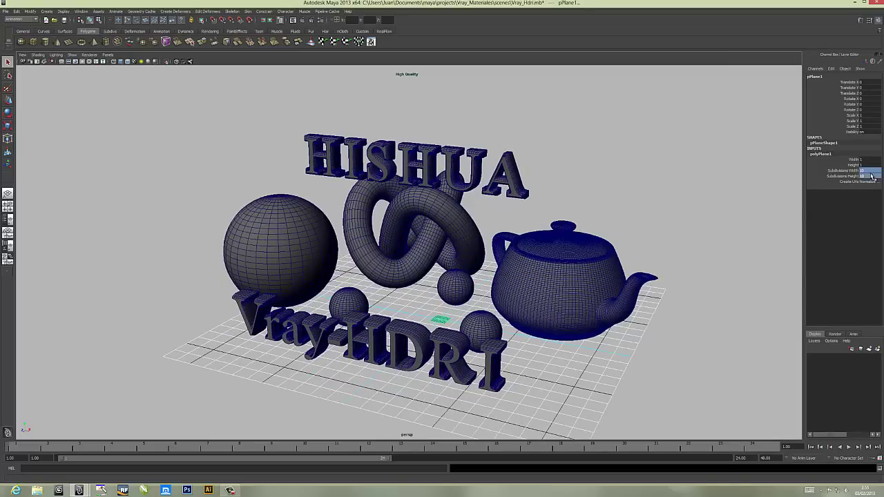
type("1")
key("Return")
Enlarge the plane to width and height 100 as a floor and hide the viewport grid
left_click(855, 160)
middle_click_drag(564, 238, 654, 232)
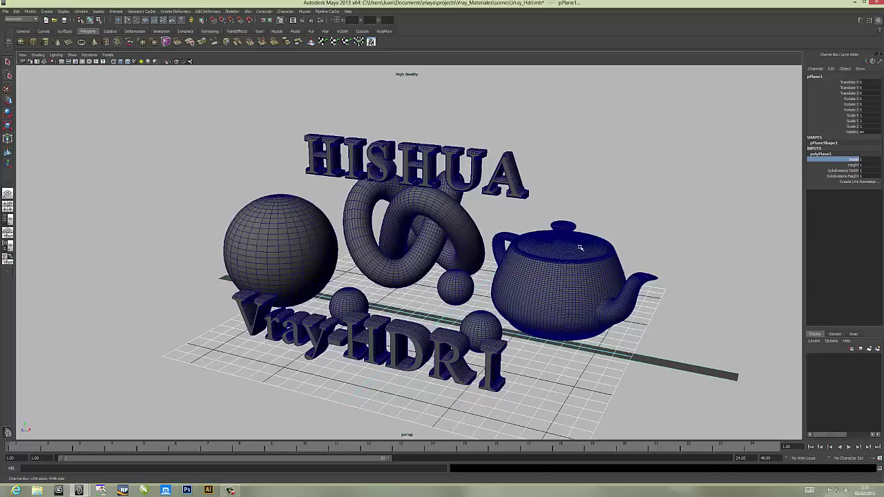
left_click(854, 165)
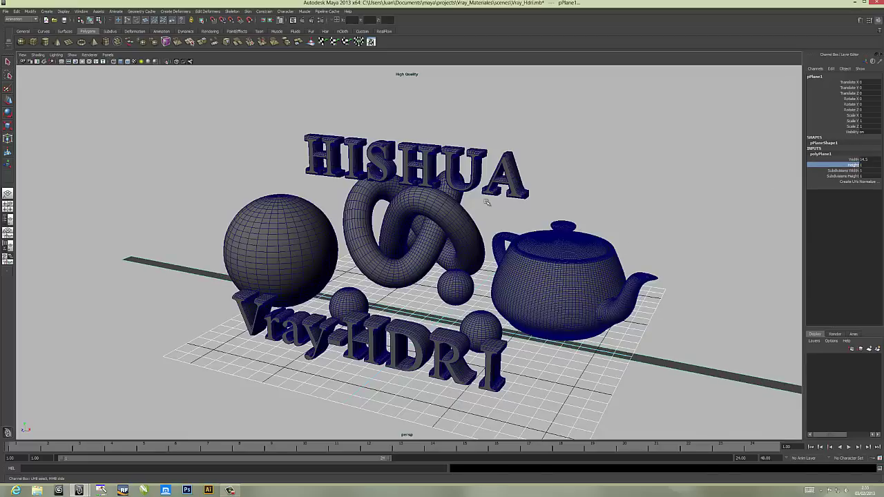
middle_click_drag(487, 203, 574, 198)
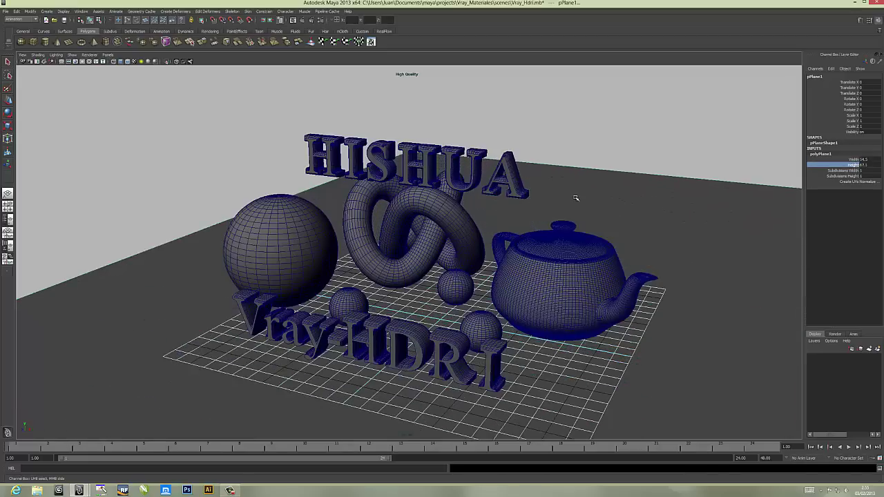
left_click(855, 160)
middle_click_drag(667, 179, 766, 172)
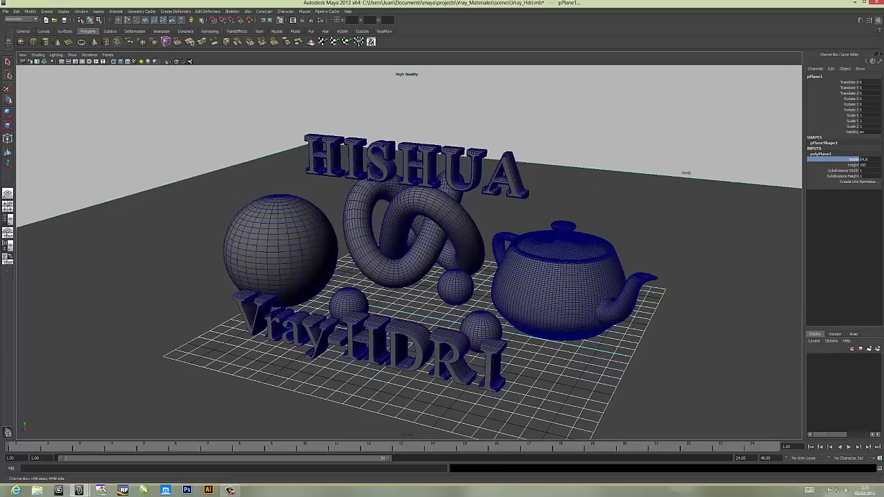
mouse_move(656, 173)
left_mouse_down("alt")
mouse_move(610, 182)
mouse_move(607, 149)
mouse_move(605, 191)
mouse_move(616, 172)
mouse_move(626, 203)
left_mouse_up("alt")
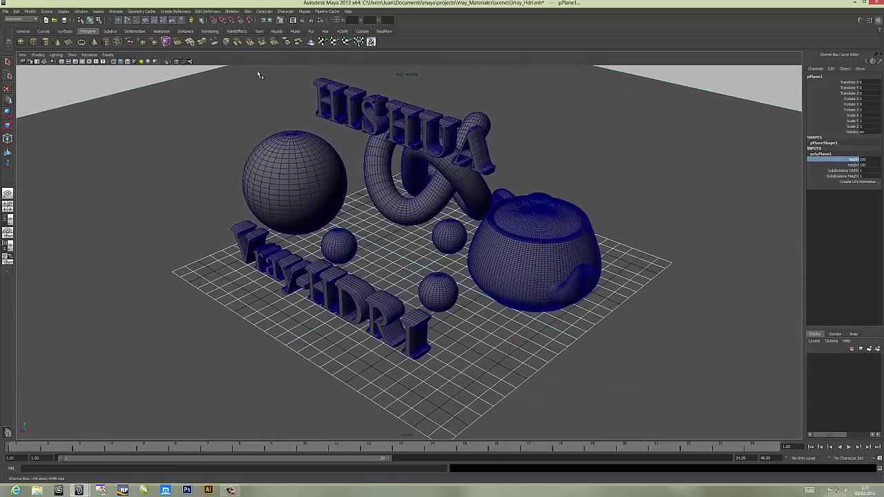
left_click(68, 61)
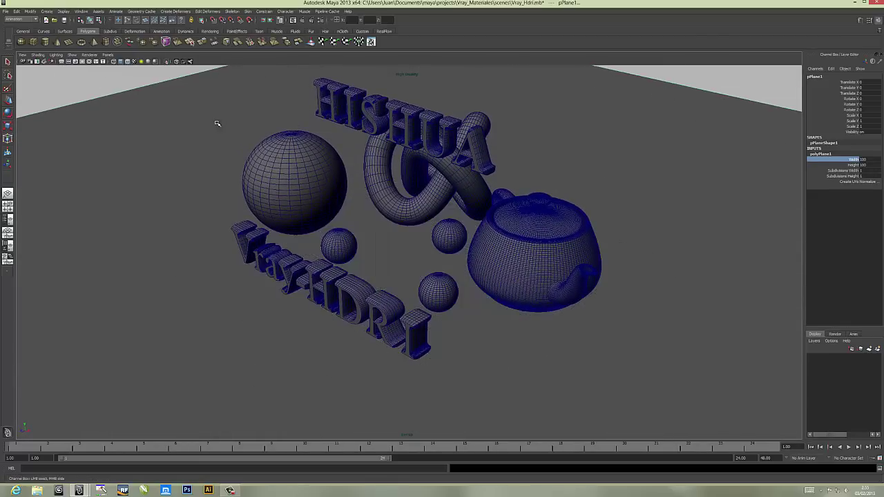
mouse_move(217, 123)
left_mouse_down("alt")
mouse_move(207, 122)
mouse_move(223, 138)
mouse_move(230, 133)
mouse_move(217, 132)
mouse_move(229, 131)
mouse_move(226, 138)
left_mouse_up("alt")
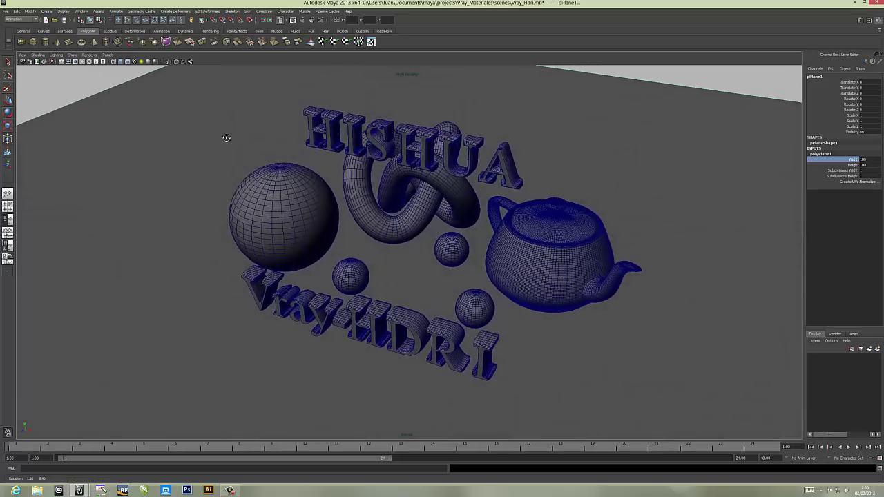
In Render Settings, switch the renderer to V-Ray with a Lanczos antialiasing filter
left_click(321, 21)
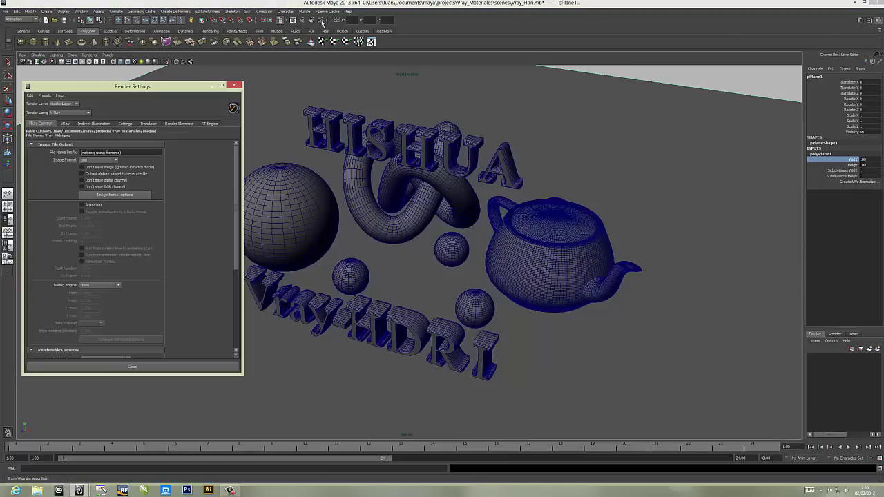
left_click(69, 113)
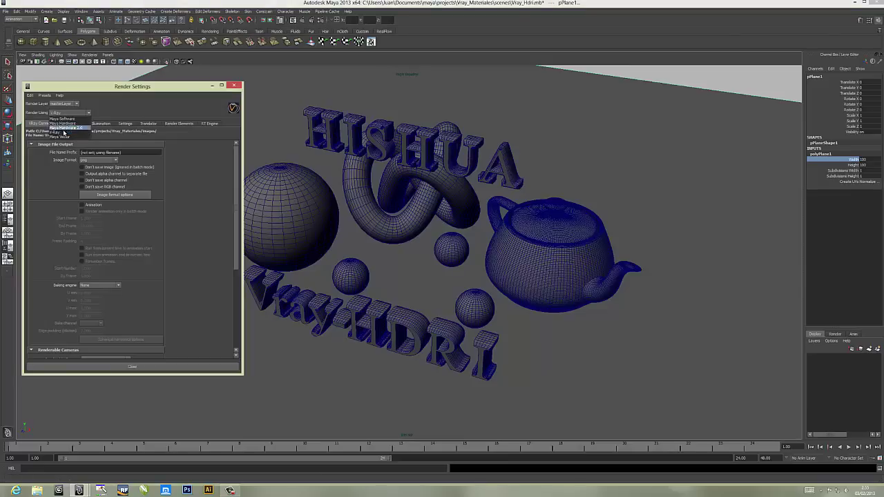
left_click(59, 132)
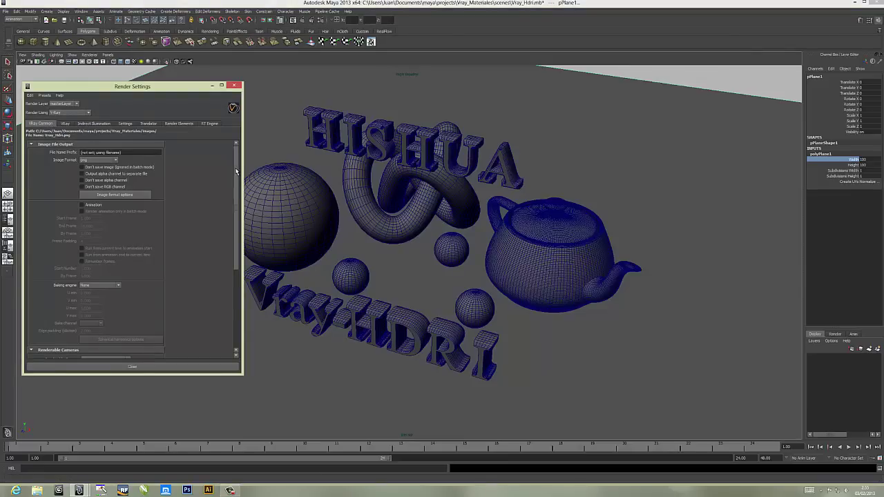
left_click_drag(236, 172, 229, 256)
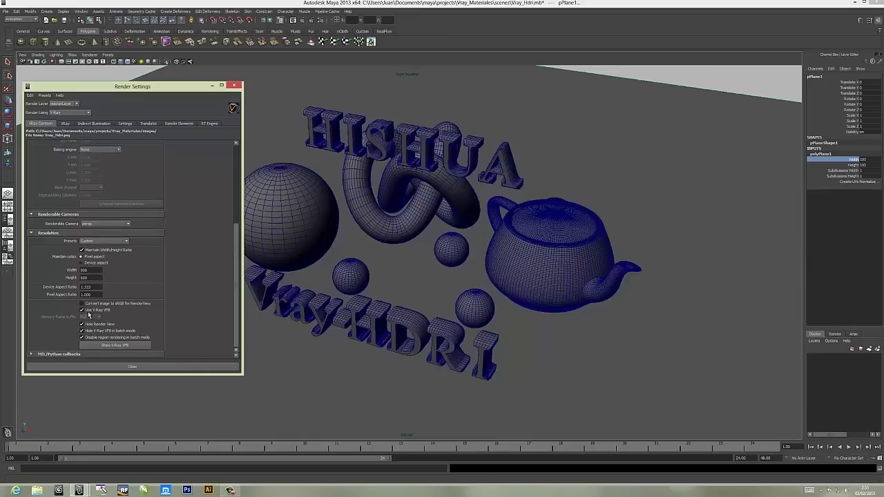
left_click(65, 123)
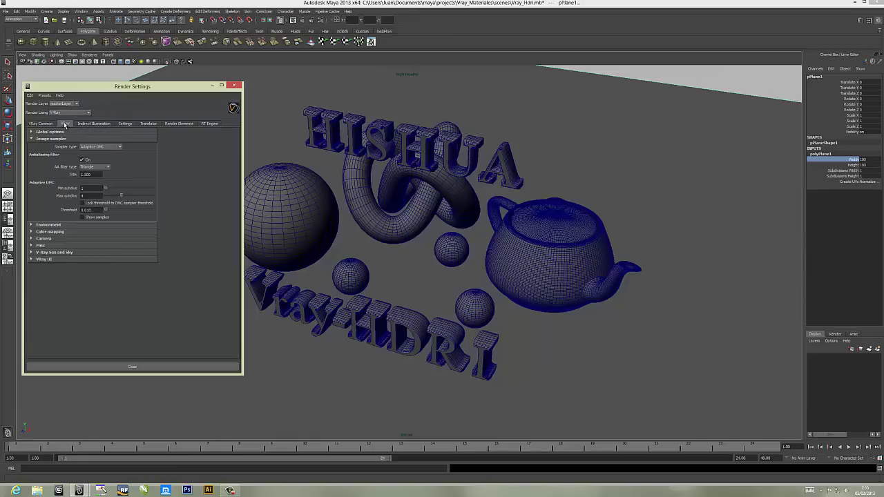
left_click(107, 167)
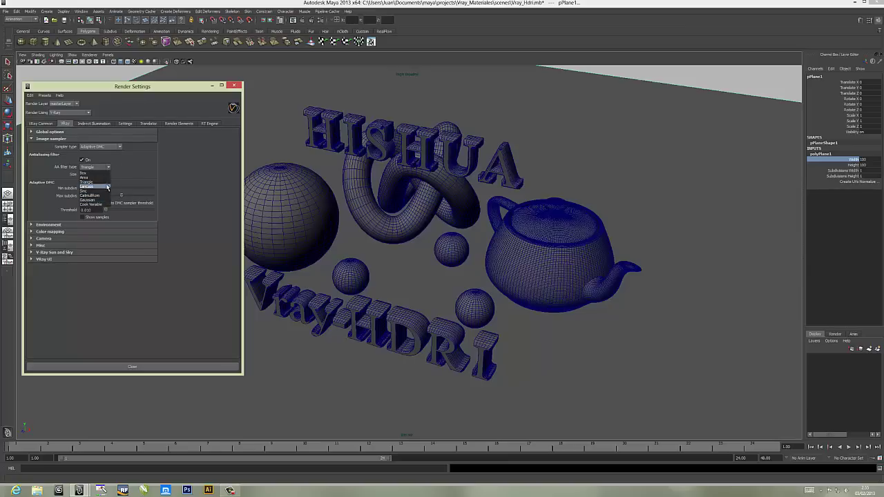
left_click(105, 186)
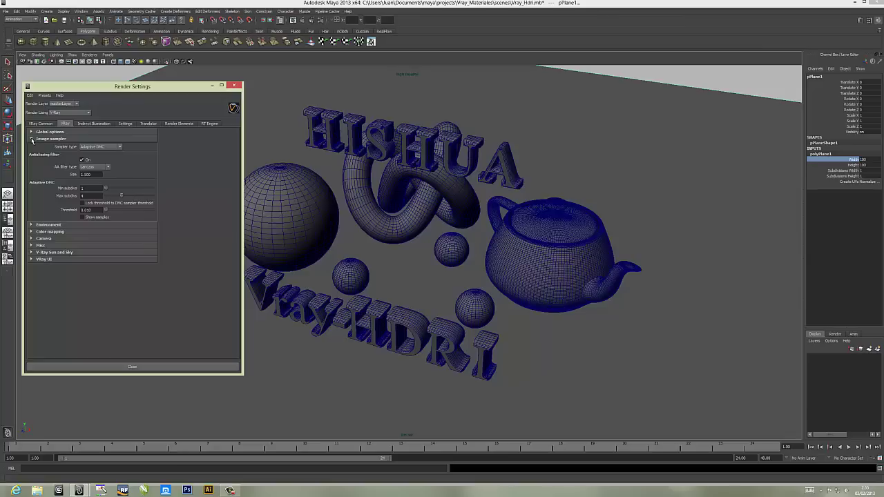
Set the colour mapping type to Reinhard and render a V-Ray test frame
left_click(32, 139)
left_click(32, 145)
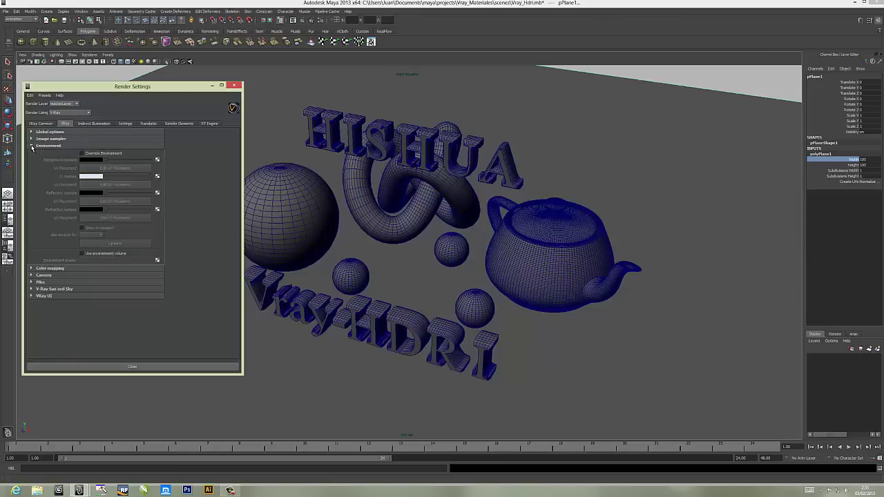
left_click(32, 146)
left_click(31, 153)
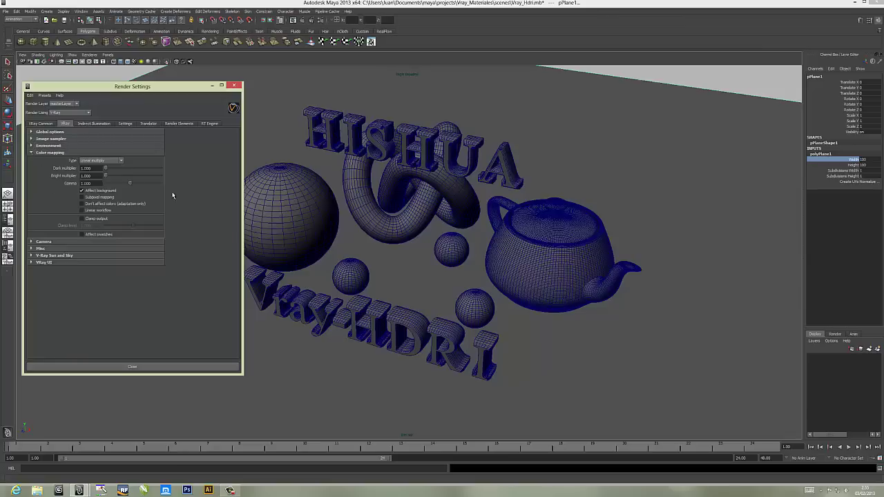
left_click(122, 161)
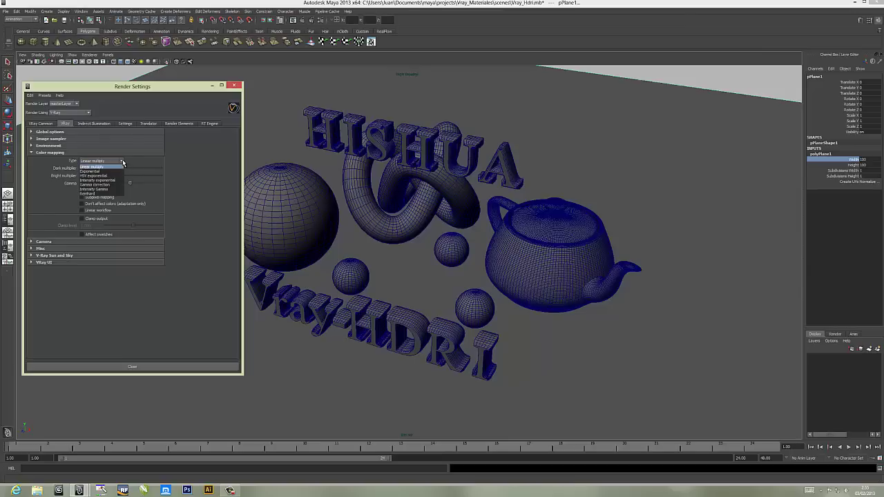
left_click(115, 196)
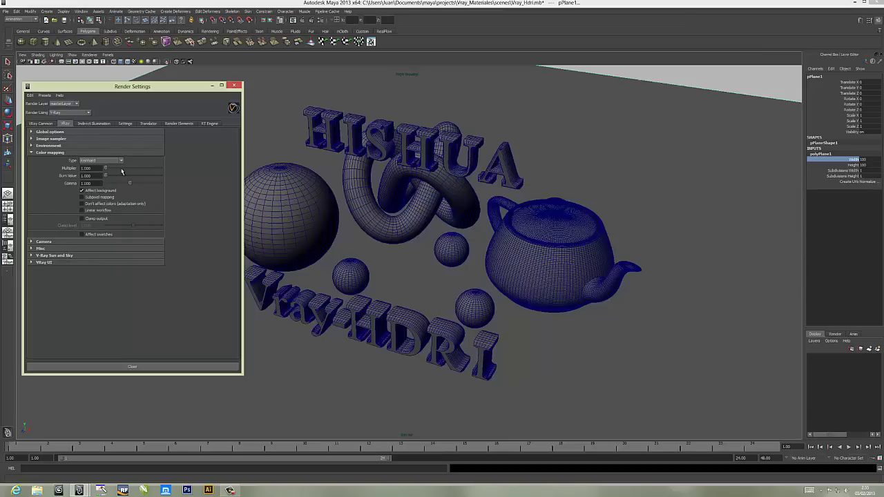
double_click(98, 183)
left_click(32, 154)
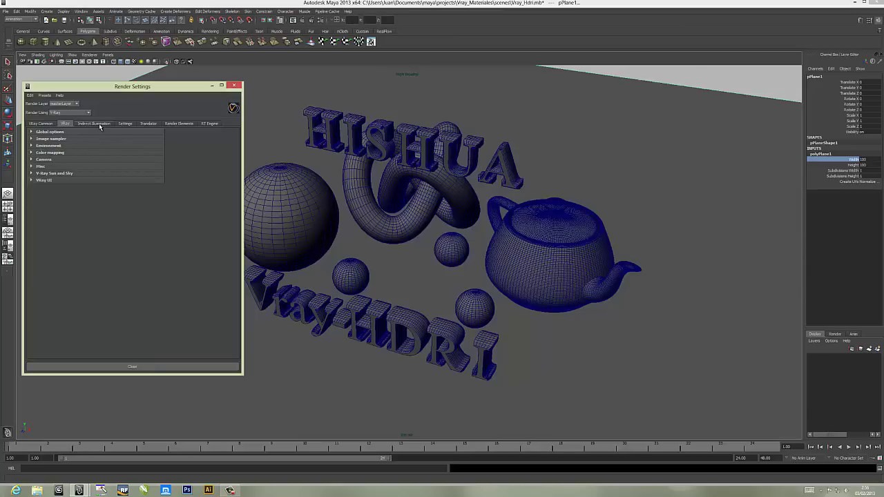
left_click(303, 20)
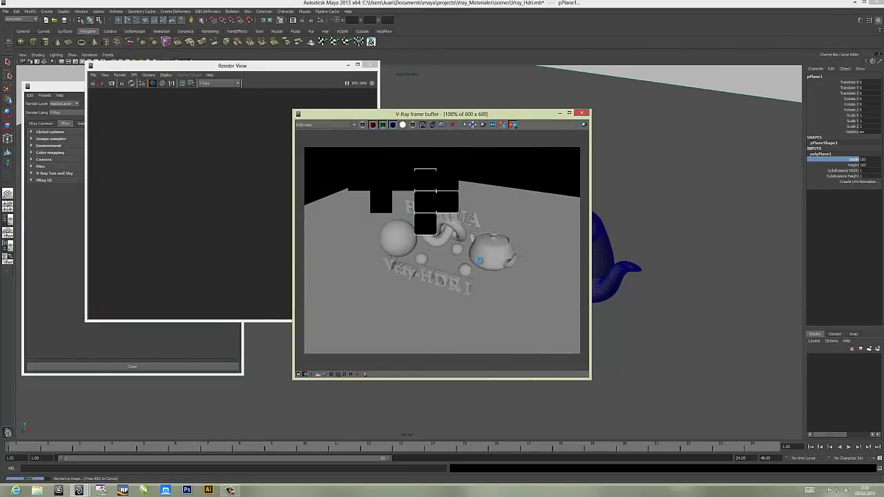
Close the V-Ray frame buffer, Render View and Render Settings windows
left_click(584, 114)
left_click(372, 65)
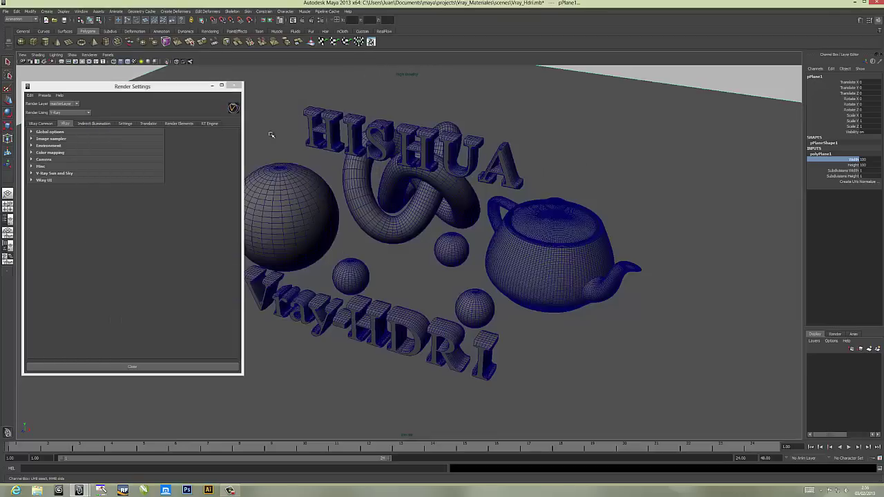
left_click(236, 86)
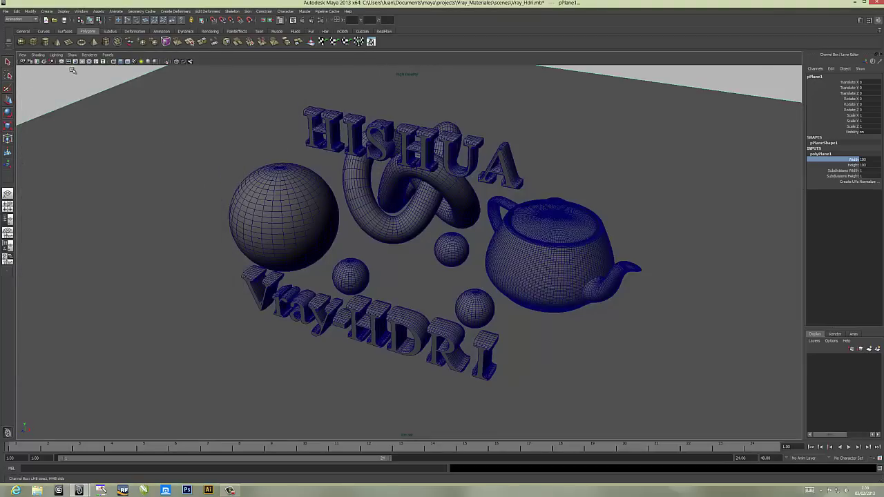
Turn on Resolution Gate and Gate Mask and tumble the camera to a new scene angle
left_click(75, 61)
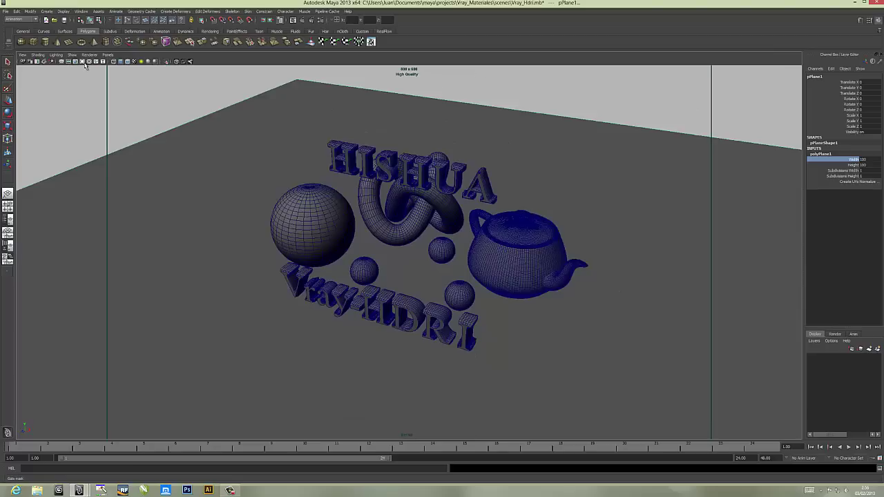
left_click(83, 61)
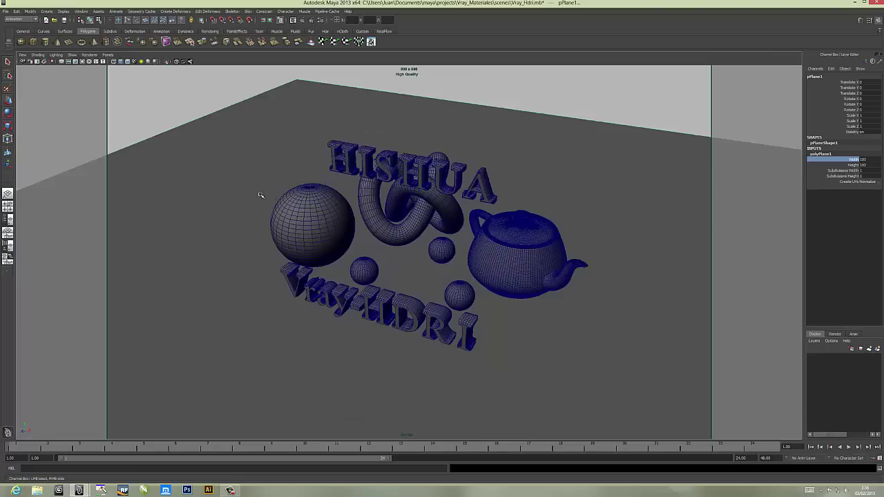
mouse_move(260, 195)
left_mouse_down("alt")
mouse_move(241, 195)
mouse_move(252, 187)
mouse_move(259, 208)
mouse_move(264, 183)
mouse_move(266, 191)
mouse_move(259, 186)
left_mouse_up("alt")
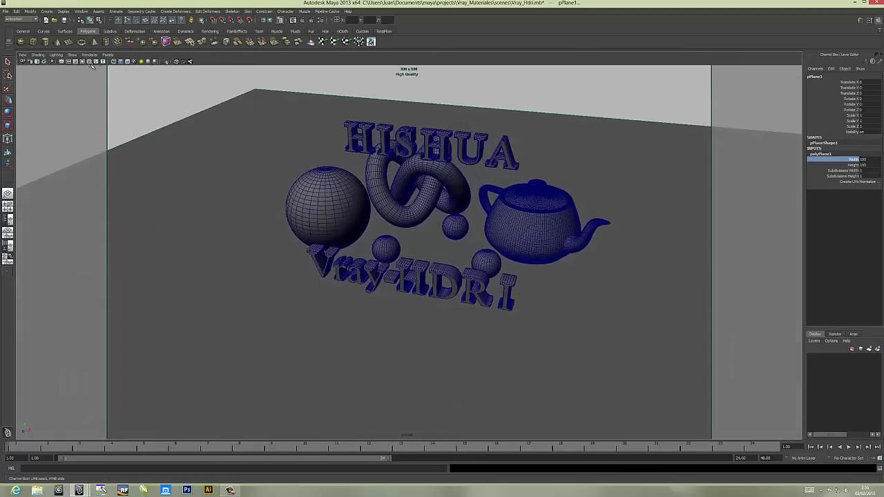
left_click(73, 63)
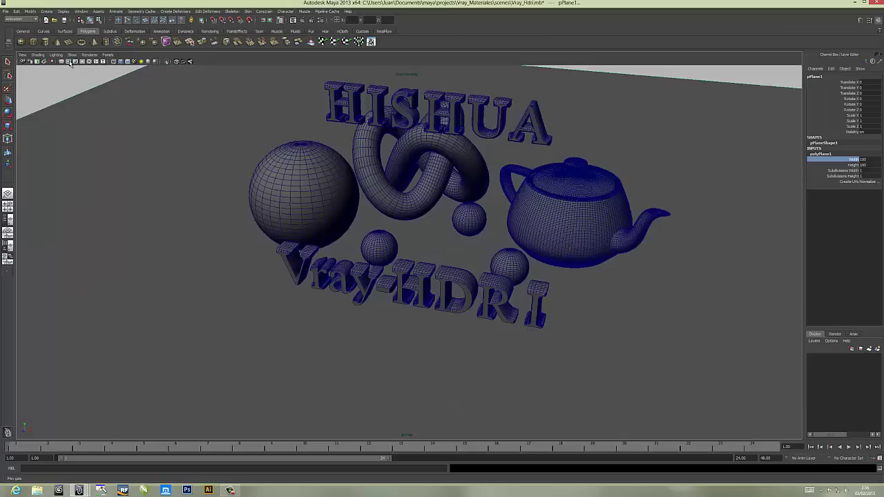
left_click(74, 62)
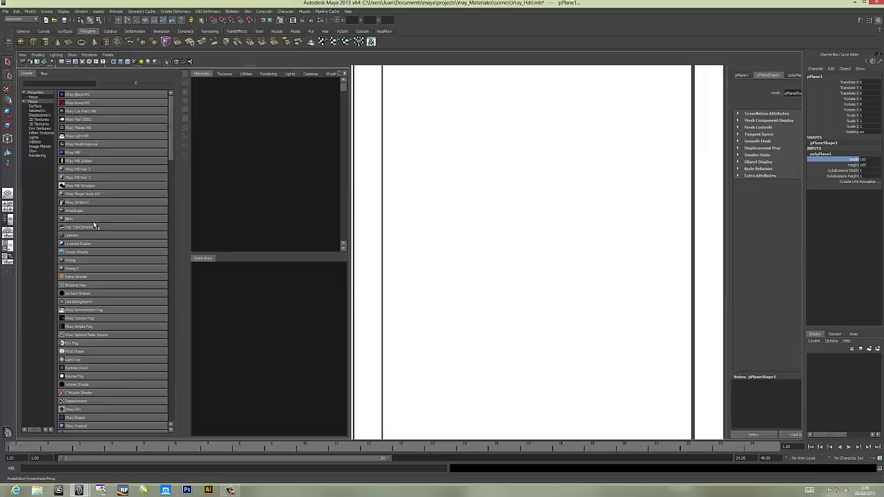
Switch to the Hypershade/Persp layout and create a new VRayMtl node
left_click(8, 247)
left_click_drag(253, 211, 257, 431)
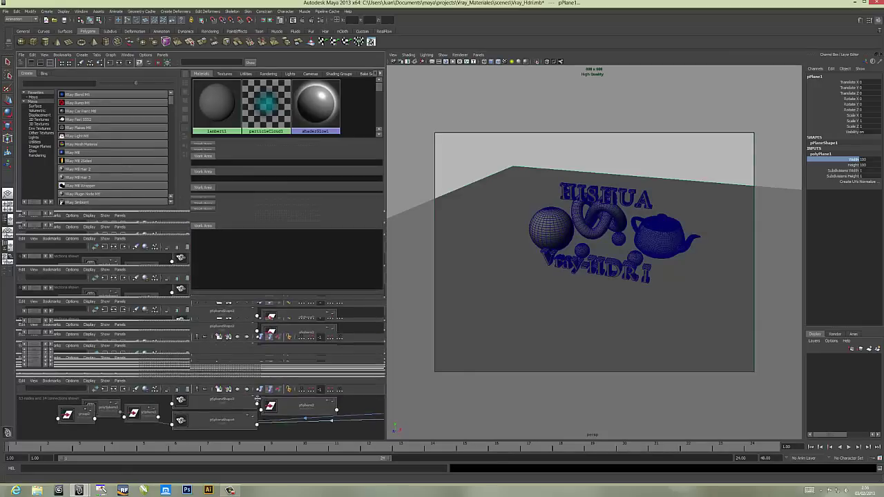
left_click(73, 152)
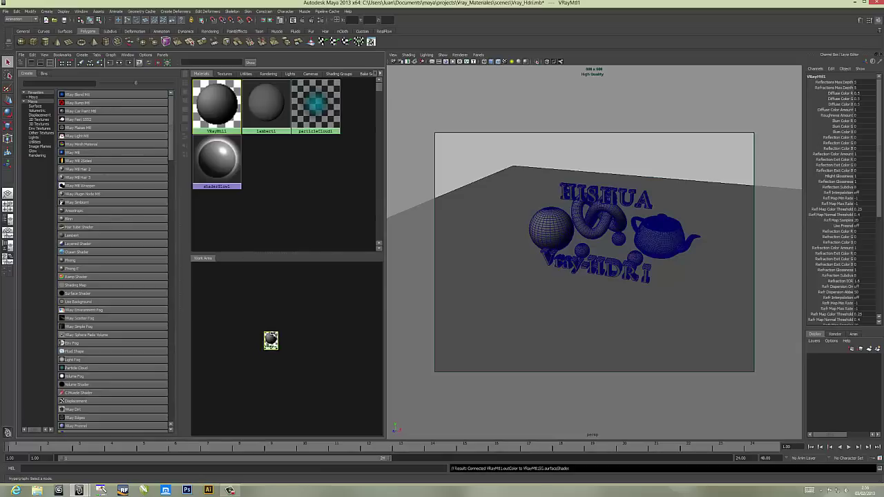
left_click_drag(267, 344, 279, 322)
right_click(256, 322)
left_click(280, 326)
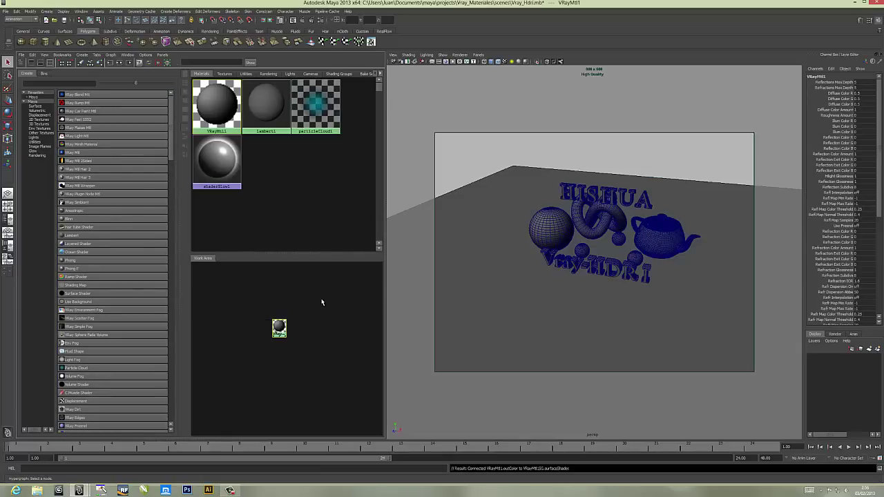
key("f")
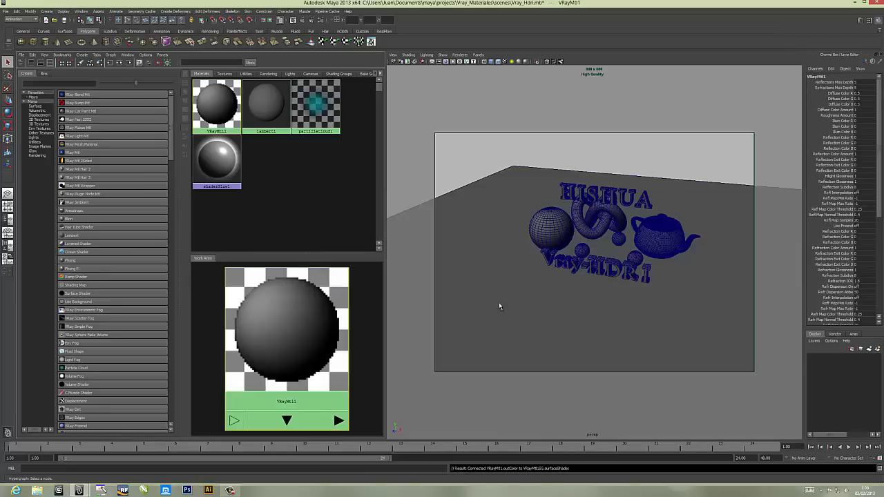
Rename the material Plano, assign it to the plane and lighten its diffuse colour
double_click(283, 319)
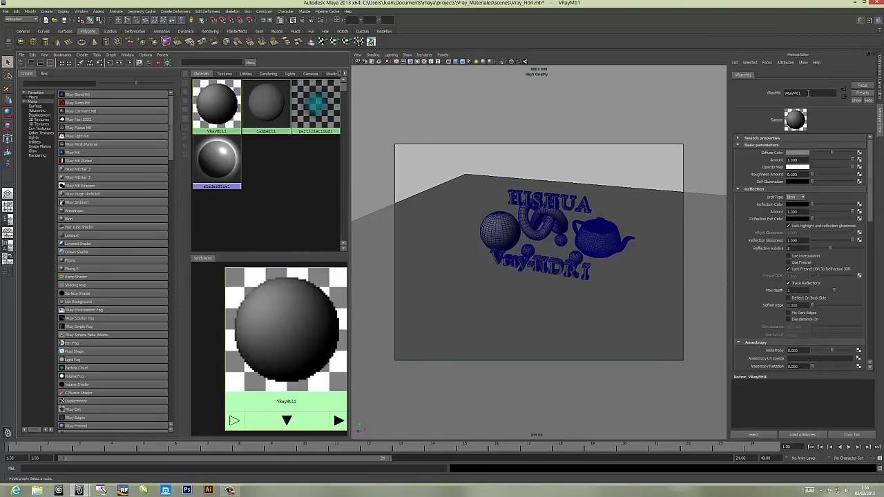
left_click_drag(806, 92, 774, 94)
type("Plano")
left_click(454, 321)
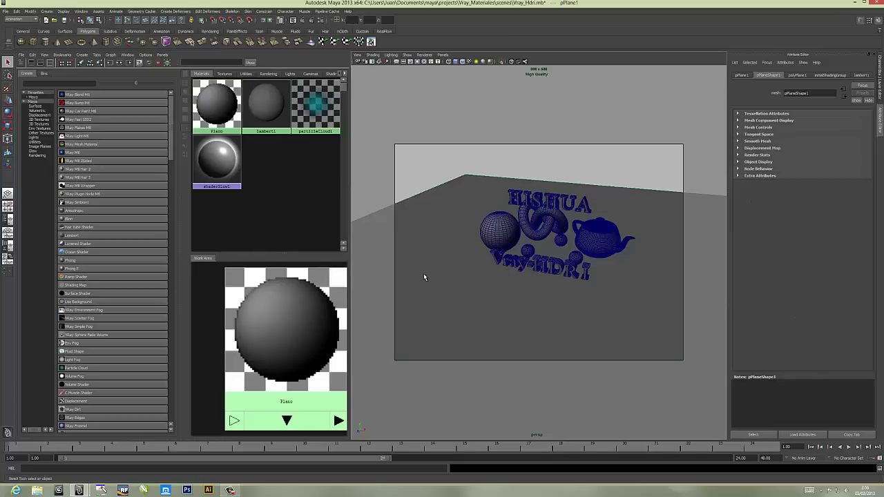
right_click(299, 304)
left_click(298, 296)
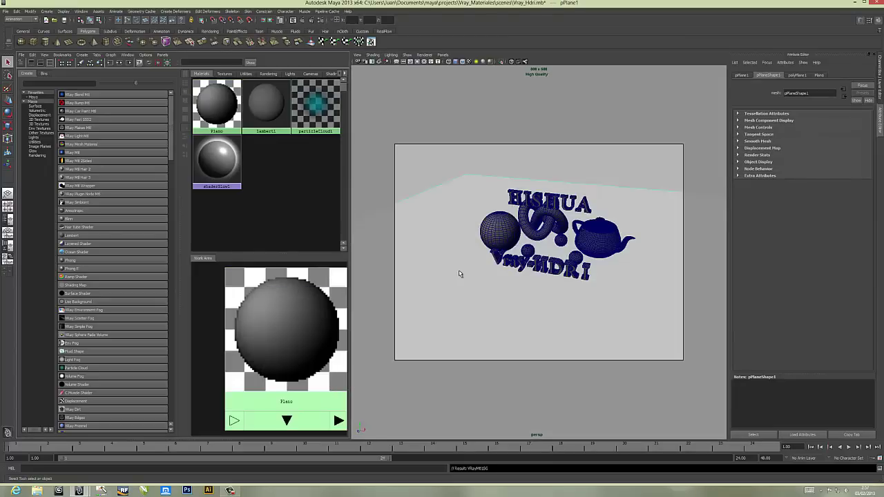
left_click(296, 304)
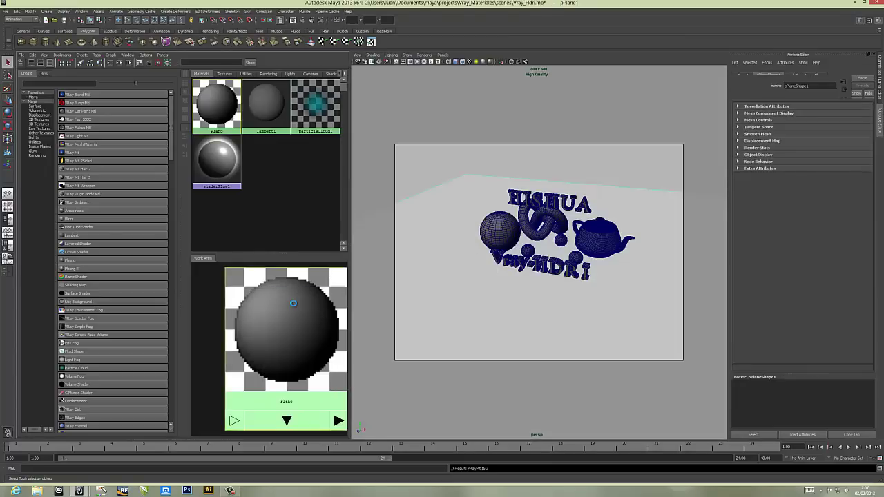
left_click_drag(832, 154, 837, 155)
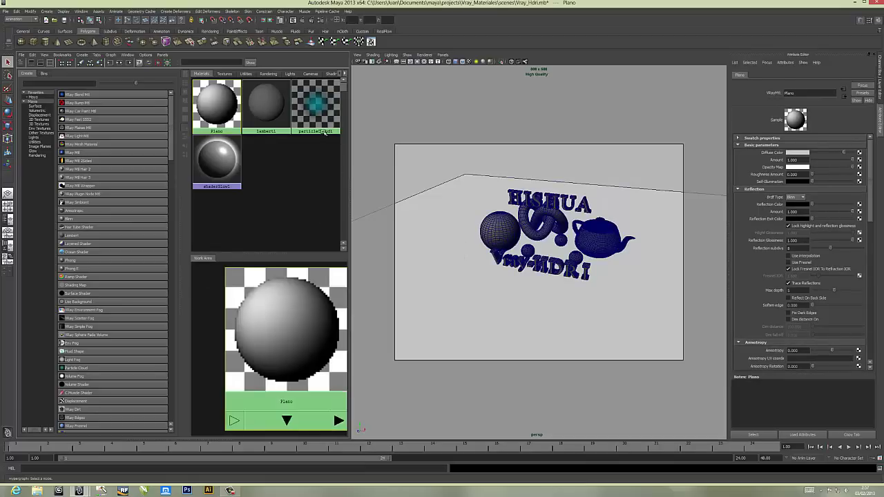
Clear the work area and create a second V-Ray material, VRayMtl2
left_click(81, 62)
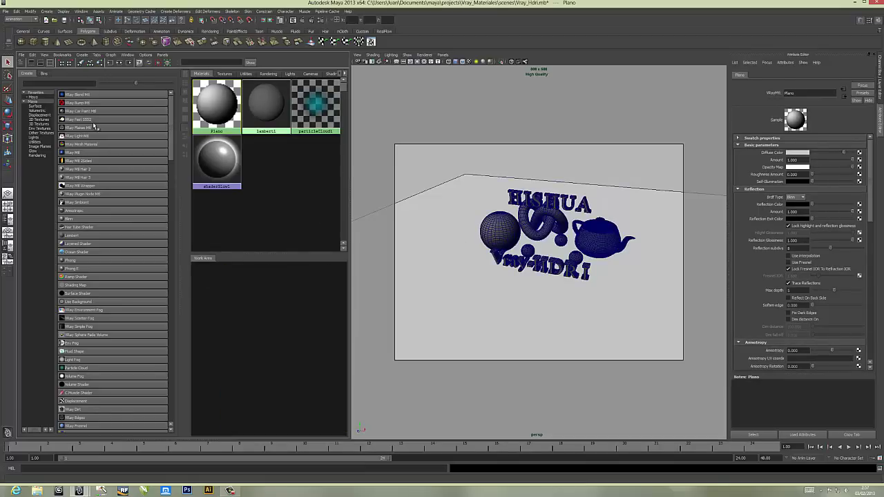
left_click(72, 152)
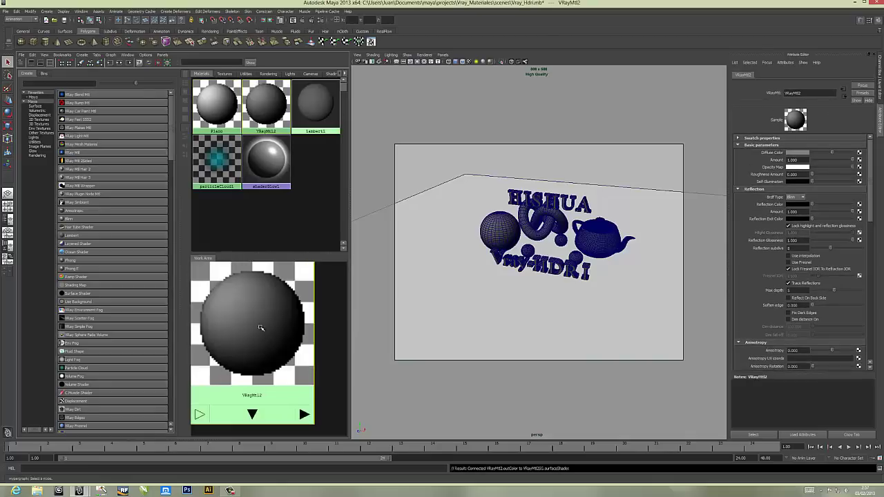
scroll(489, 255, "up", 2)
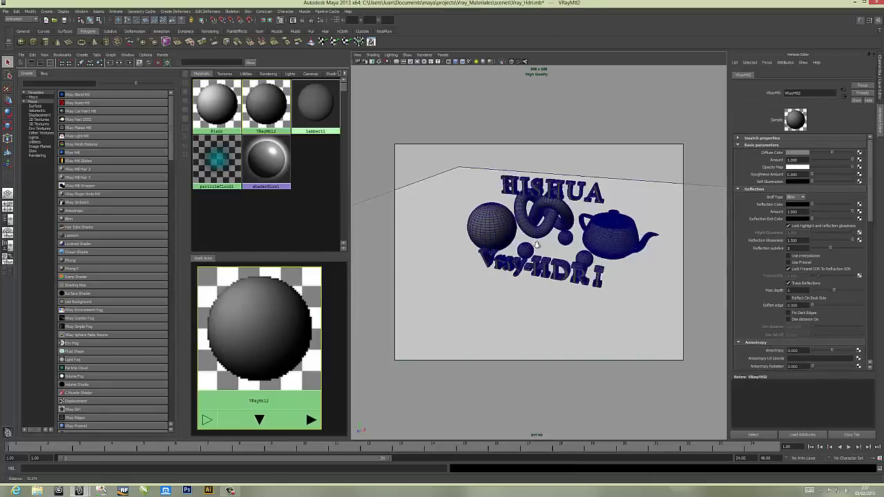
scroll(498, 249, "up", 3)
scroll(508, 236, "up", 3)
Select the teapot, spheres, torus knot, Vray-HDRI and HISHUA text and group them
scroll(508, 236, "up", 1)
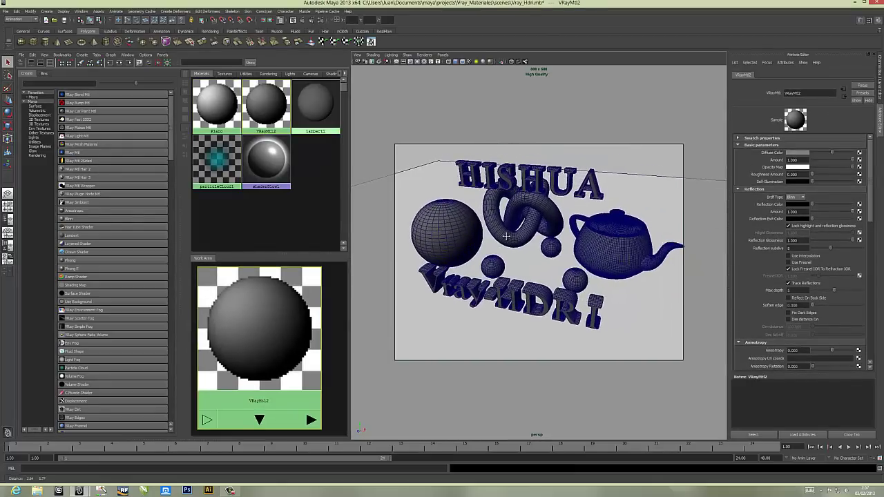
scroll(509, 236, "up", 1)
scroll(510, 237, "up", 1)
left_click_drag(513, 238, 602, 250, "alt")
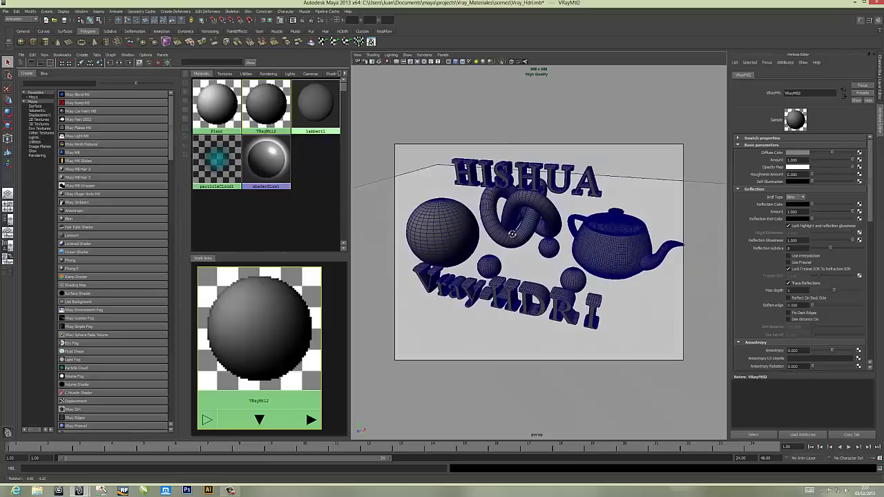
left_click(573, 277)
left_click(573, 275, "shift")
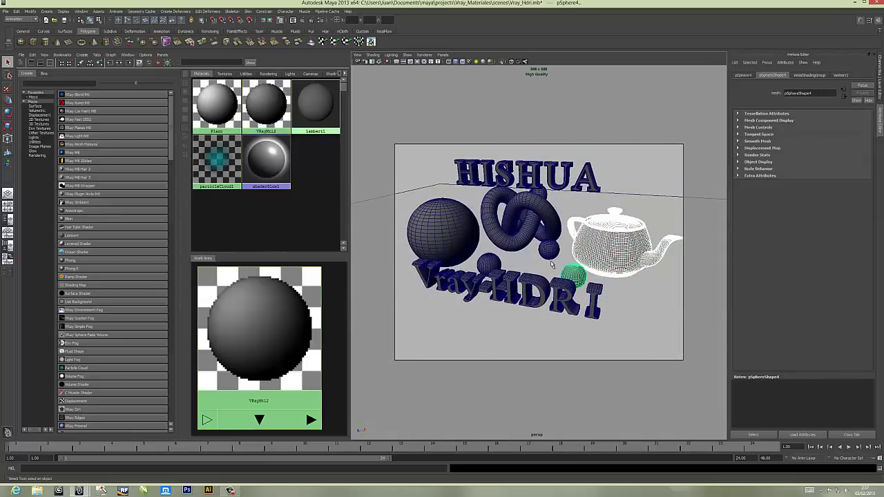
left_click(567, 290, "shift")
left_click(548, 251, "shift")
left_click(493, 263, "shift")
left_click(515, 221, "shift")
left_click(442, 228, "shift")
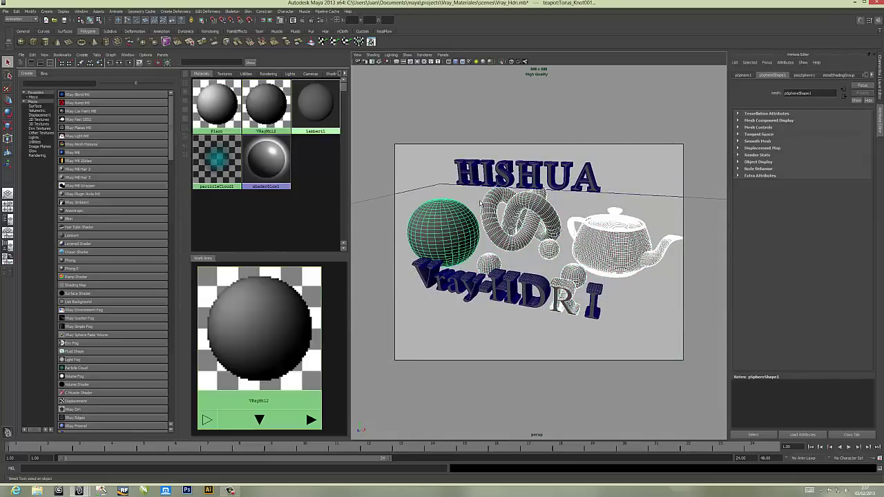
left_click(487, 176, "shift")
key("ctrl+g")
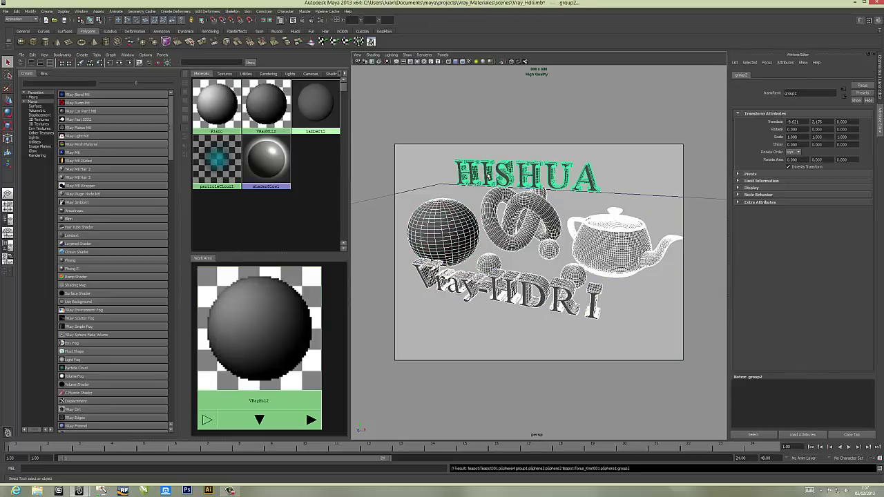
Assign VRayMtl2 to the grouped objects and set its diffuse colour to white
right_click(278, 310)
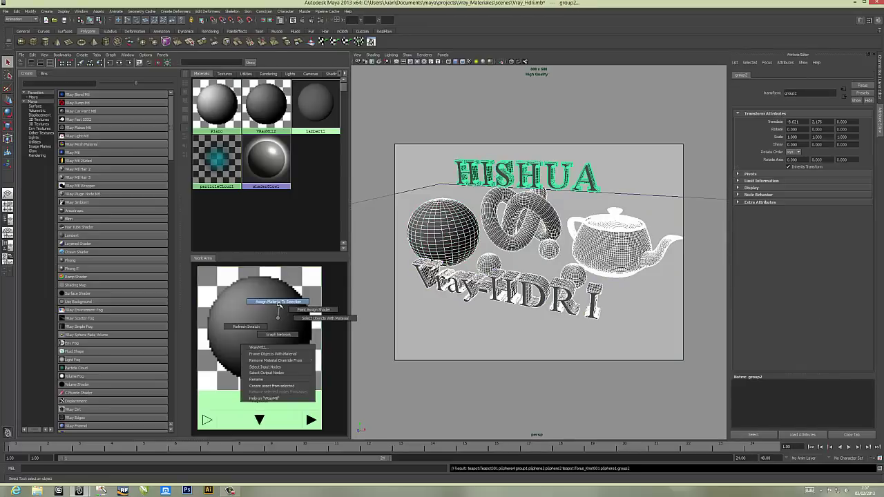
left_click(279, 304)
left_click(257, 325)
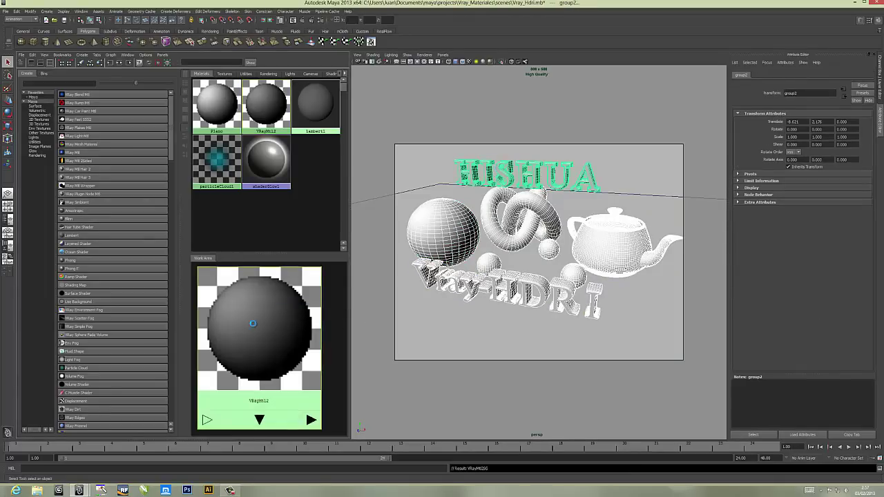
left_click_drag(832, 152, 861, 158)
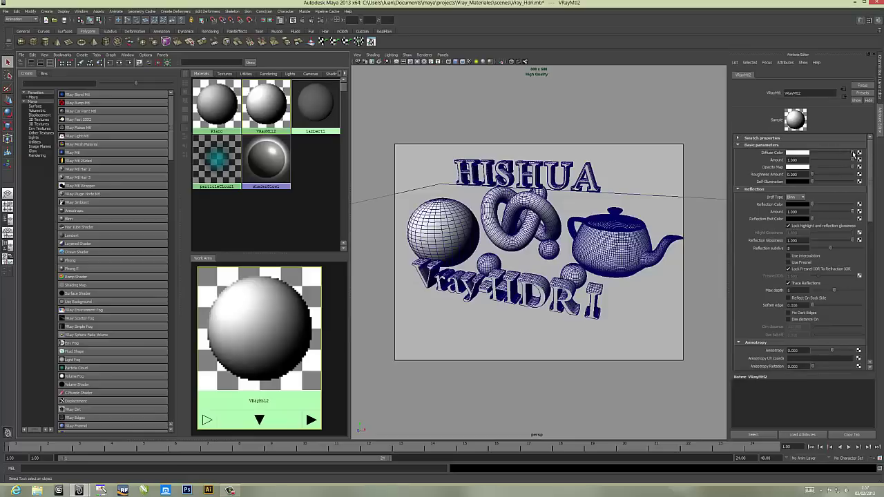
Give VRayMtl2 a Phong BRDF, white reflection colour and Fresnel reflections
left_click(803, 198)
left_click(806, 205)
left_click_drag(813, 205, 868, 207)
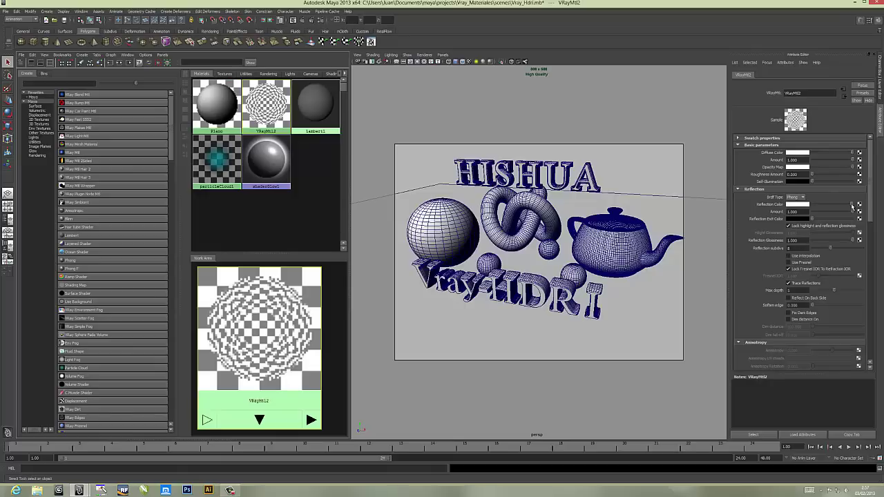
left_click(788, 262)
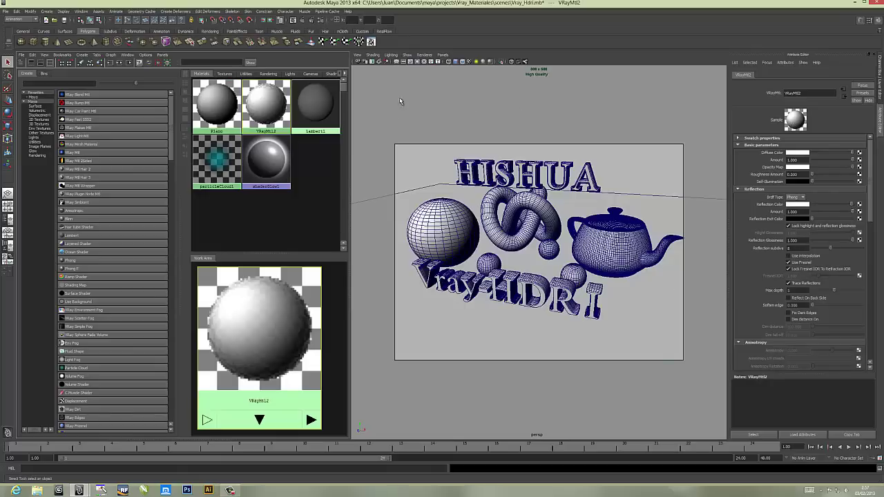
Render a V-Ray test image, then close the frame buffer and Render View
left_click(306, 21)
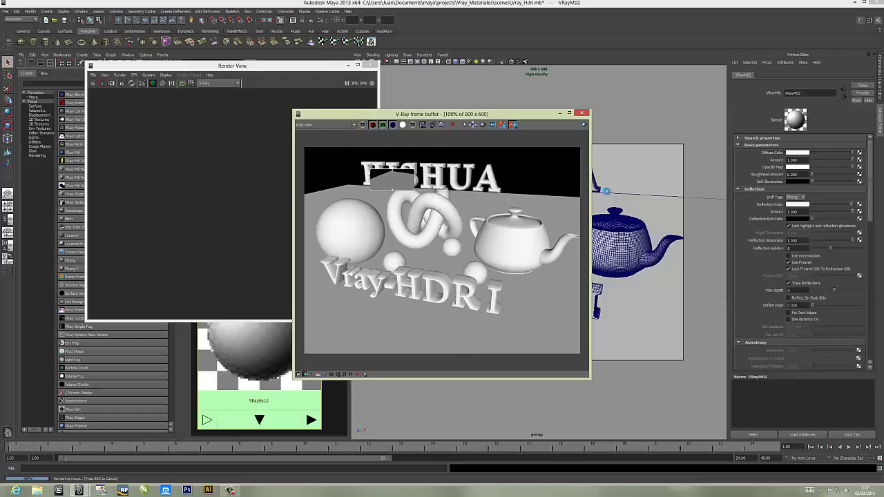
left_click(584, 114)
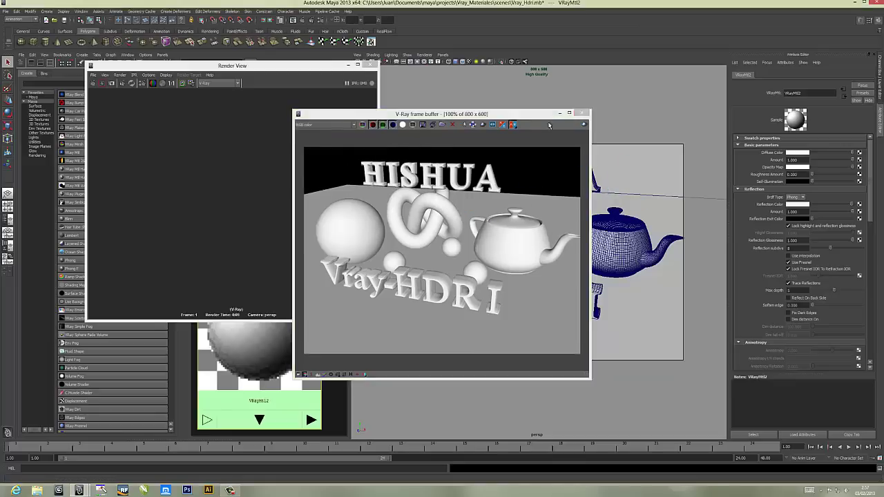
left_click(373, 64)
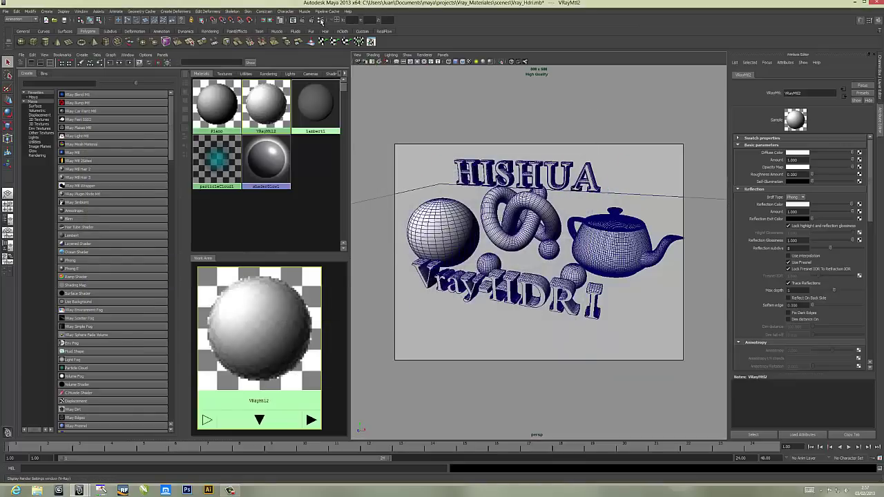
Turn on V-Ray global illumination and run a quick test render
left_click(321, 20)
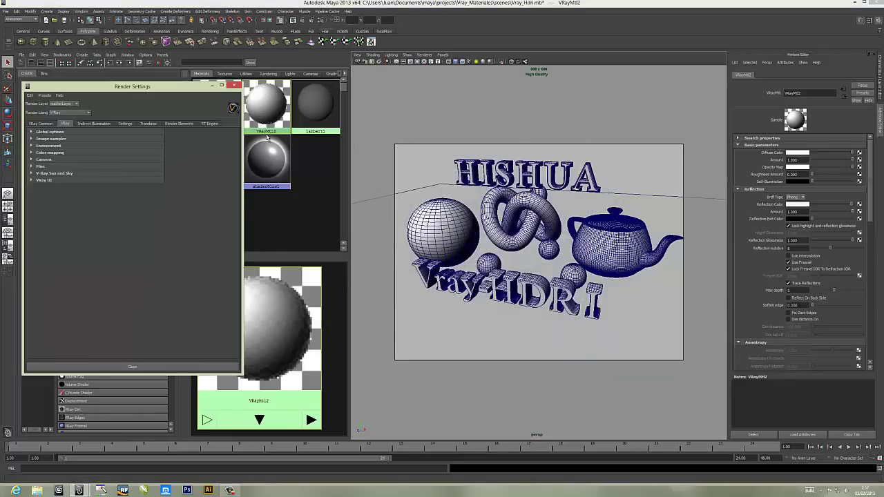
left_click(108, 124)
left_click(83, 139)
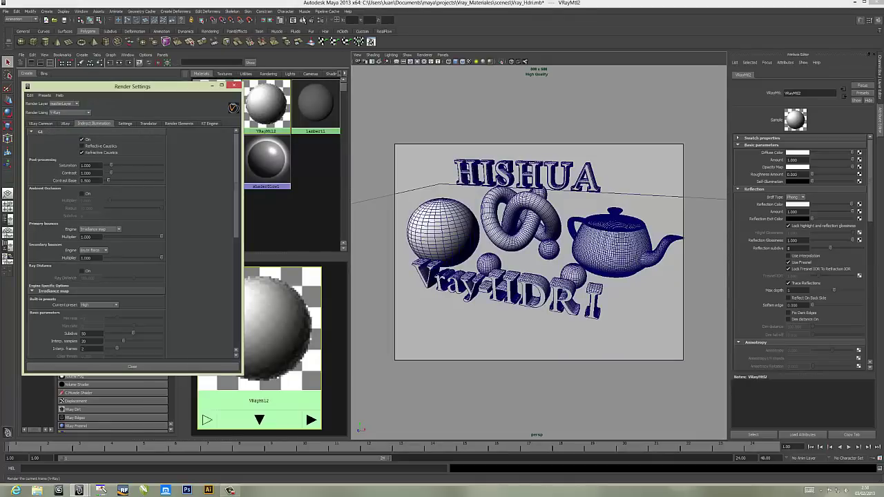
left_click(304, 20)
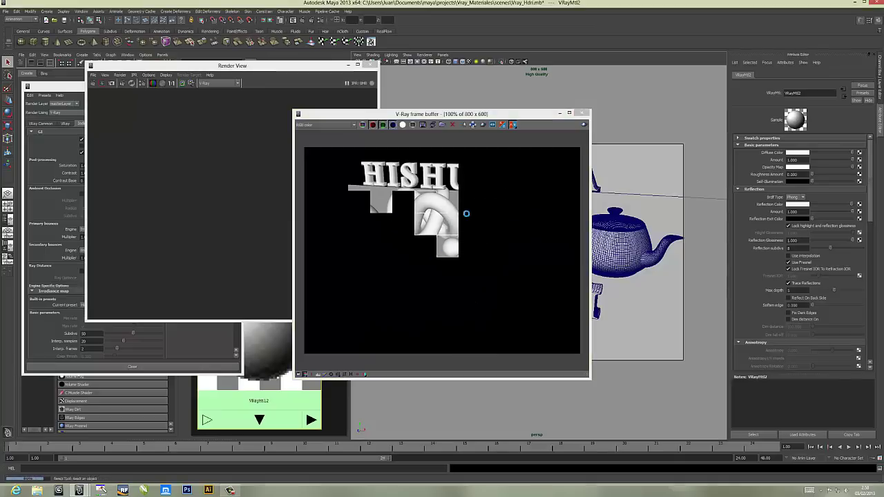
left_click(583, 113)
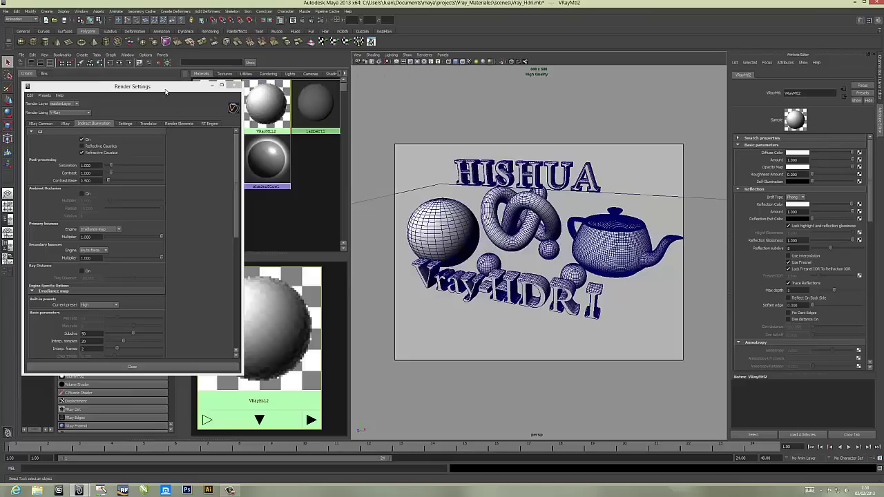
Set the irradiance map preset to Very low and secondary bounces to Light cache
left_click_drag(165, 89, 268, 71)
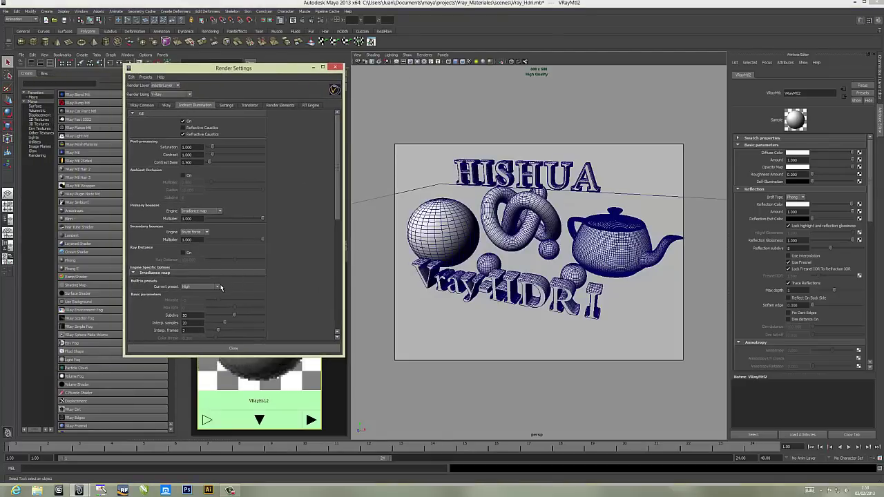
left_click(219, 286)
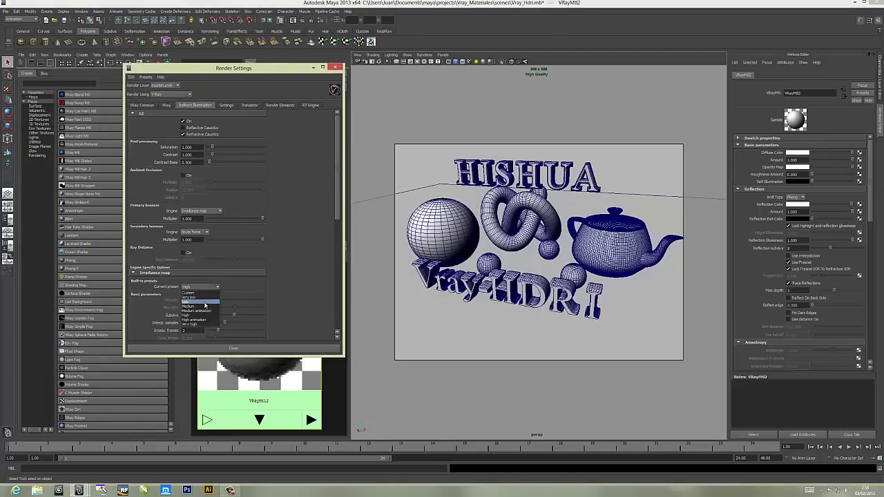
left_click(205, 298)
left_click(210, 233)
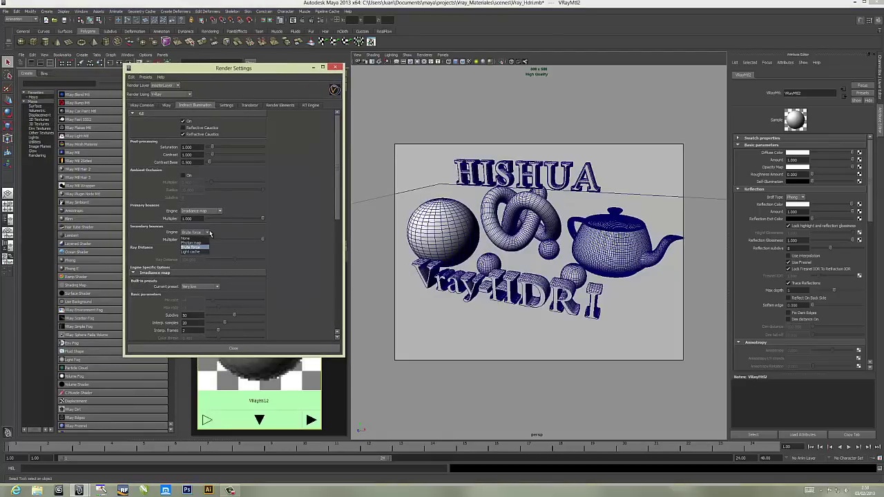
left_click(209, 252)
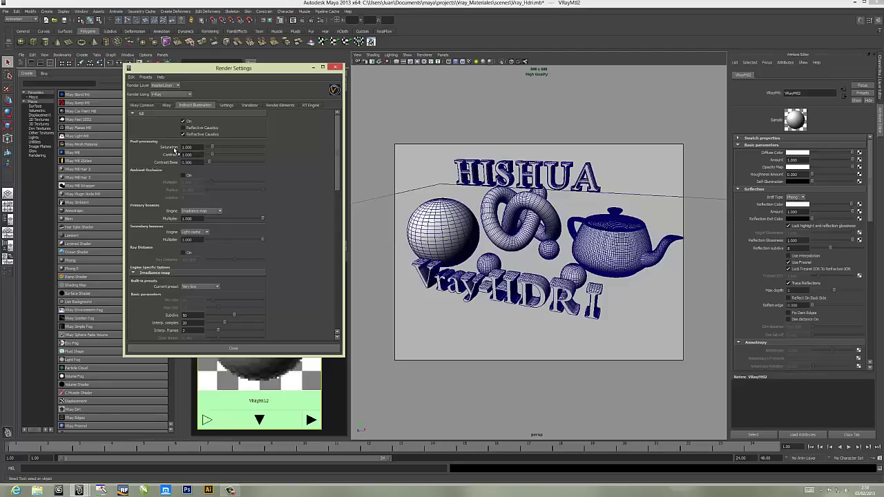
Review the Indirect Illumination options, glance at the Settings tab, then return to Indirect Illumination
left_click_drag(199, 146, 167, 146)
left_click_drag(337, 185, 340, 232)
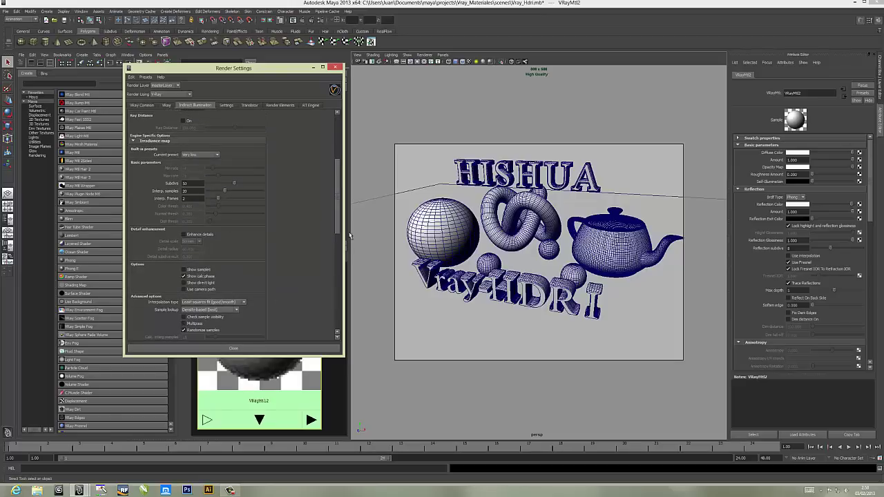
left_click_drag(338, 223, 341, 303)
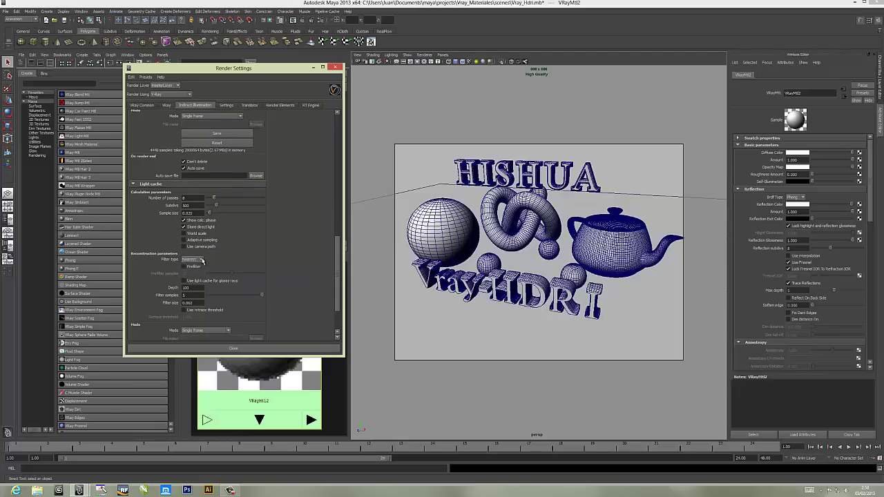
mouse_move(339, 263)
left_mouse_down()
mouse_move(338, 278)
mouse_move(338, 179)
left_mouse_up()
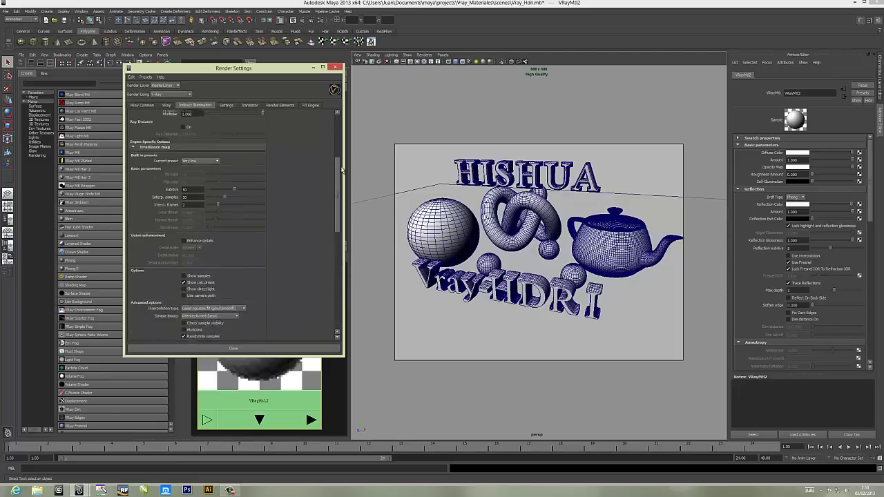
left_click(226, 105)
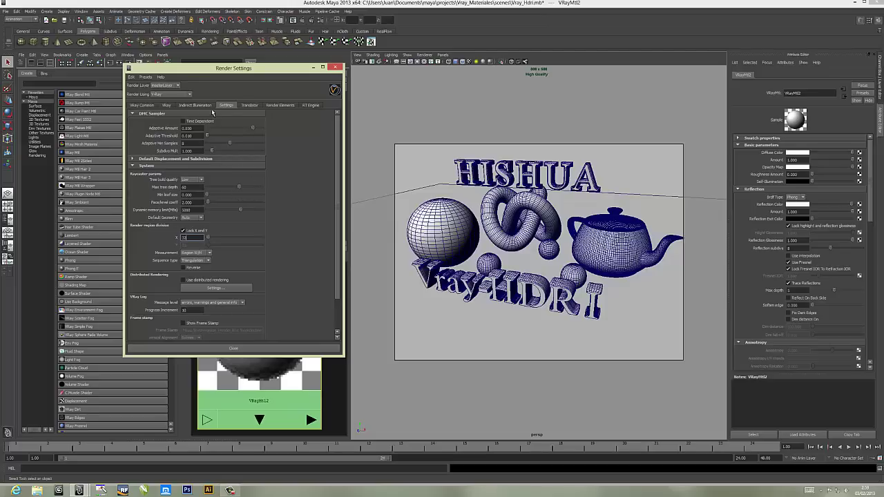
left_click(195, 105)
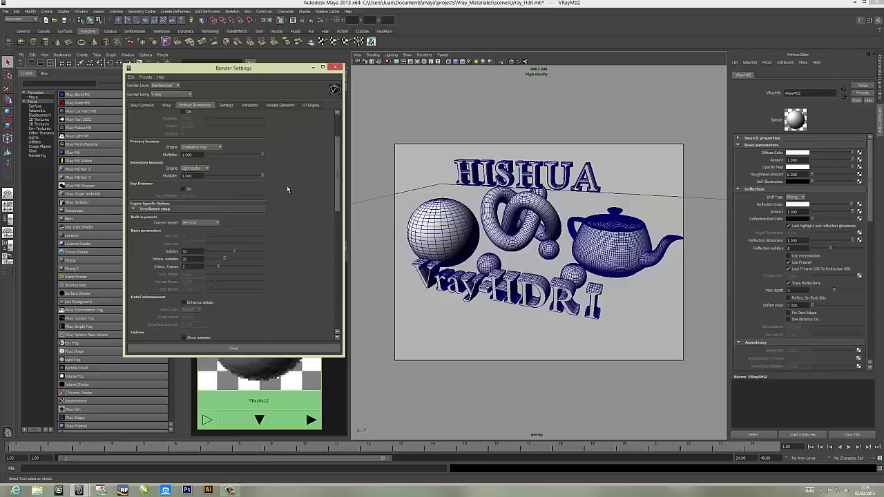
scroll(338, 169, "up", 4)
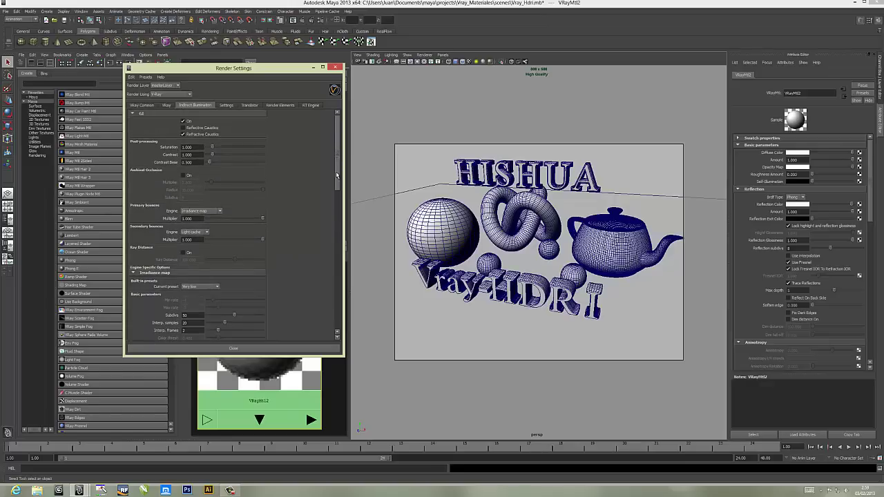
mouse_move(337, 150)
left_mouse_down()
mouse_move(336, 222)
mouse_move(332, 139)
left_mouse_up()
Collapse the GI section and enable Override Environment on the VRay tab
left_click(133, 114)
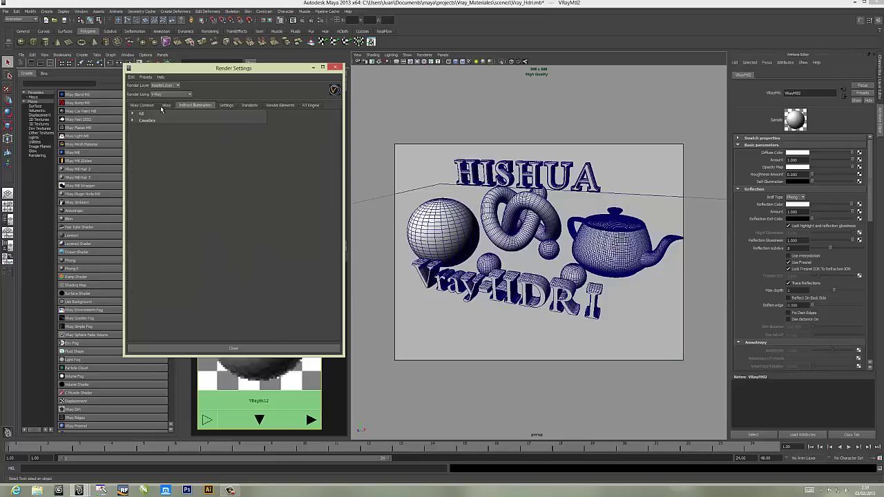
left_click(167, 105)
left_click(133, 127)
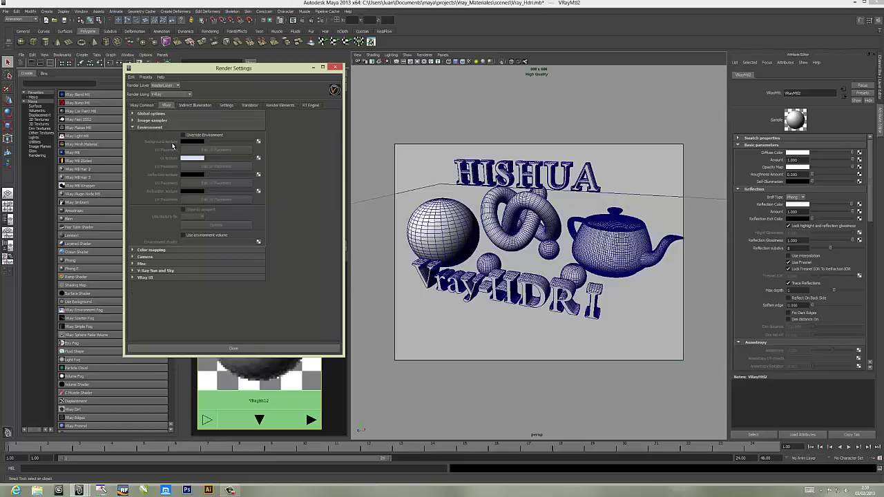
left_click(183, 134)
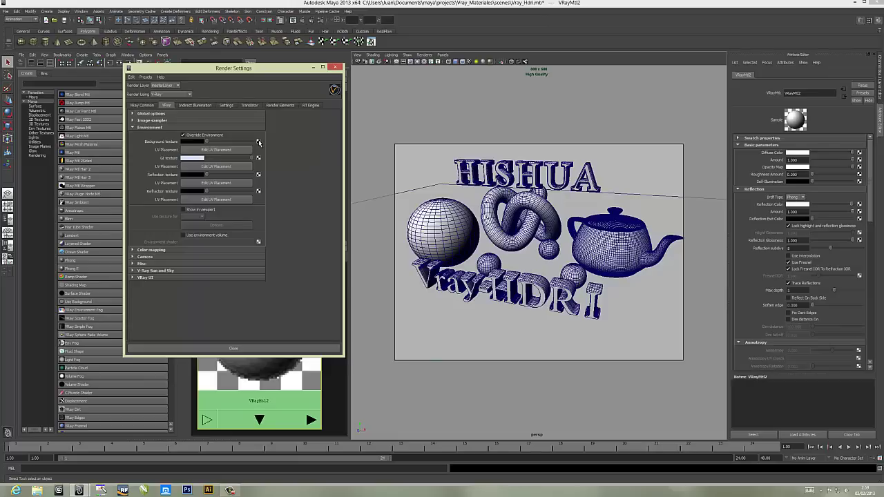
Add a File node to the background texture and load VrayEnv.exr
left_click(259, 142)
left_click(359, 269)
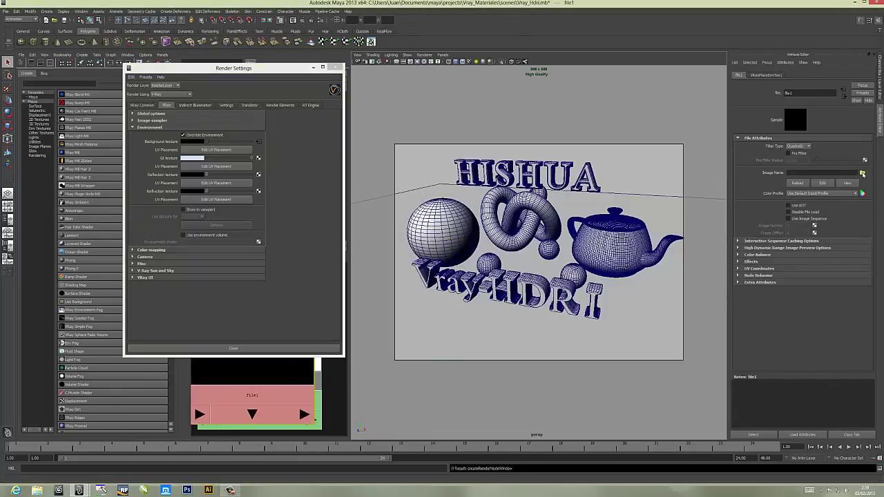
left_click(861, 174)
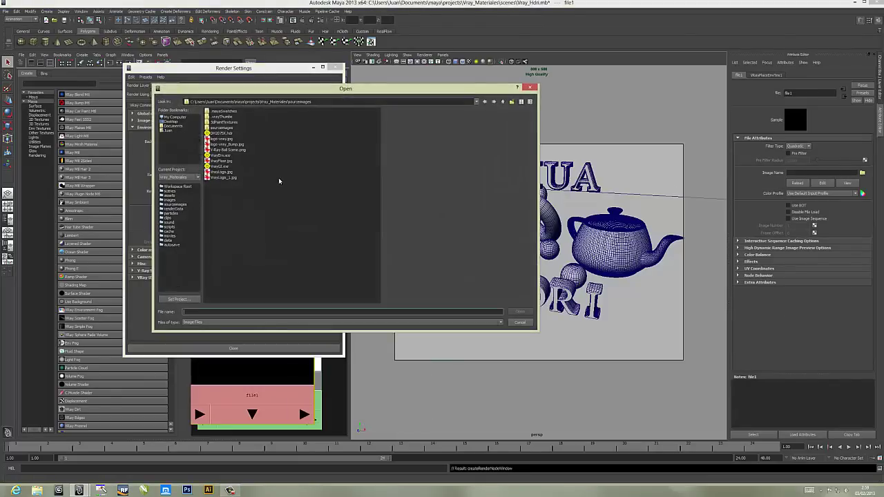
left_click(225, 156)
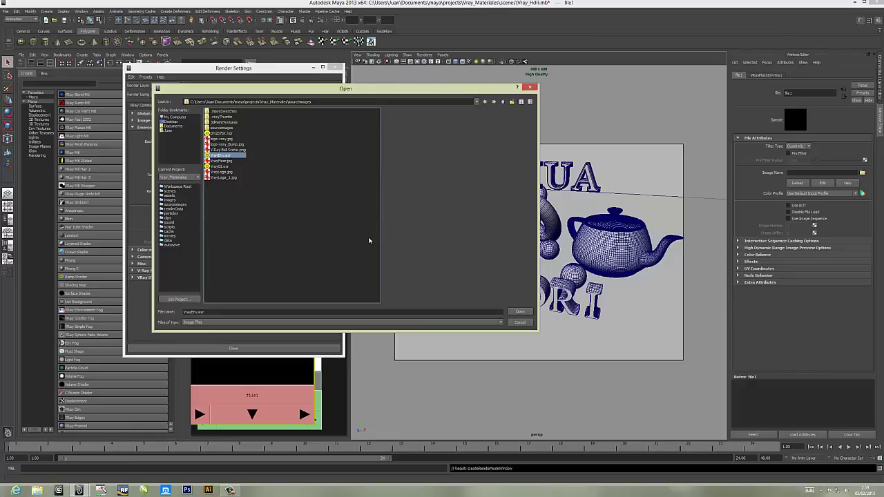
Load vrayEnv.exr as the background texture and vrayGI.exr into the GI environment slot
left_click(523, 313)
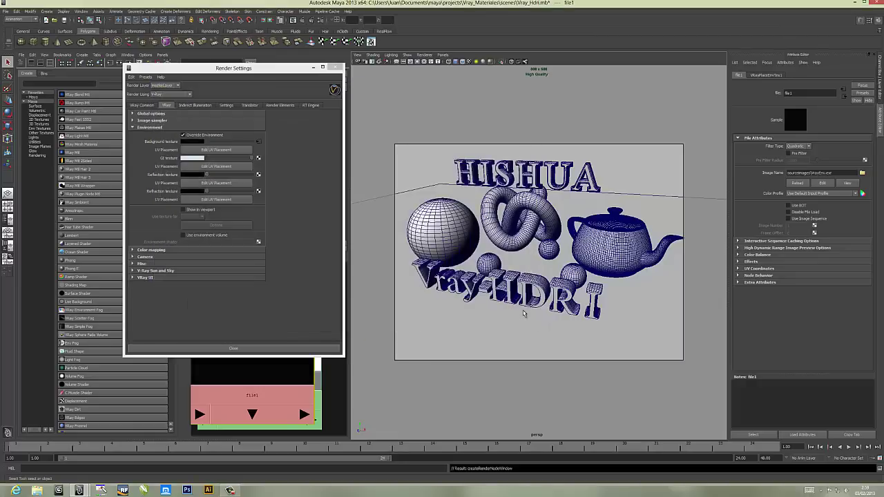
left_click(259, 158)
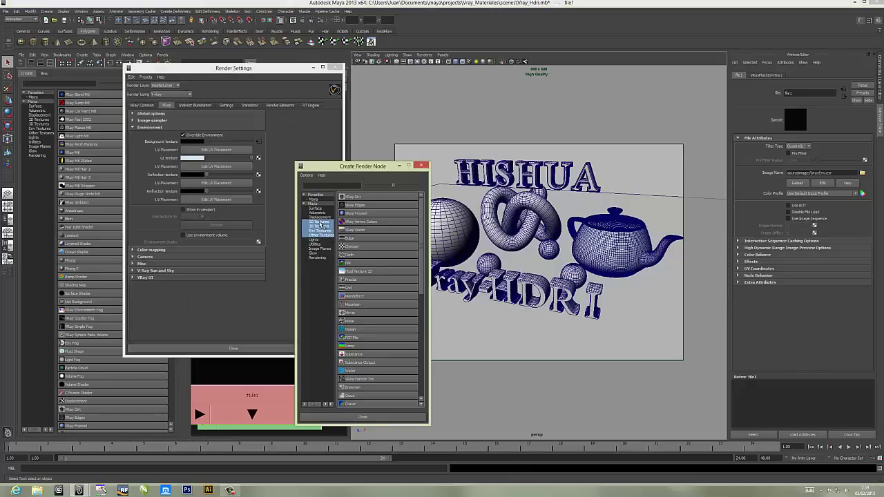
left_click(320, 225)
left_click(356, 263)
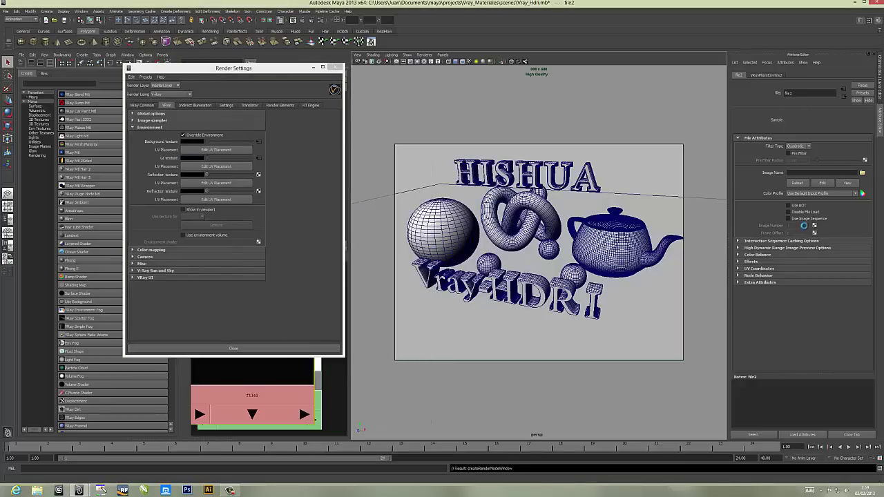
left_click(861, 172)
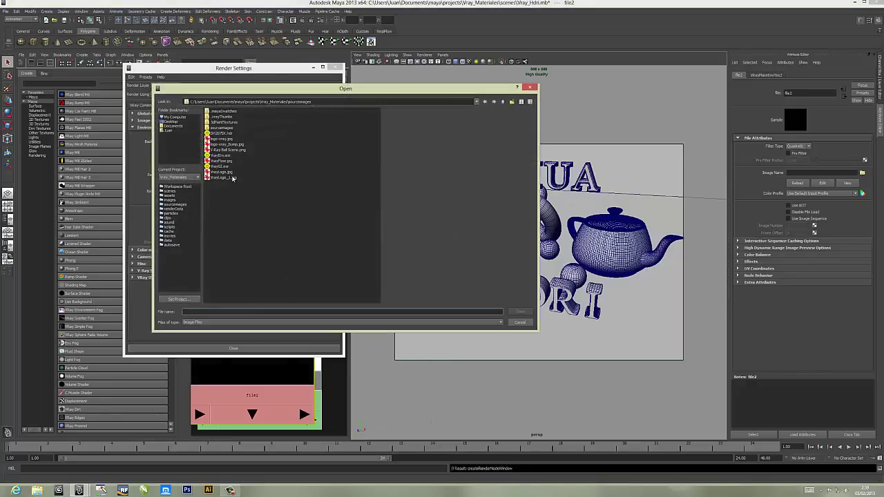
left_click(222, 167)
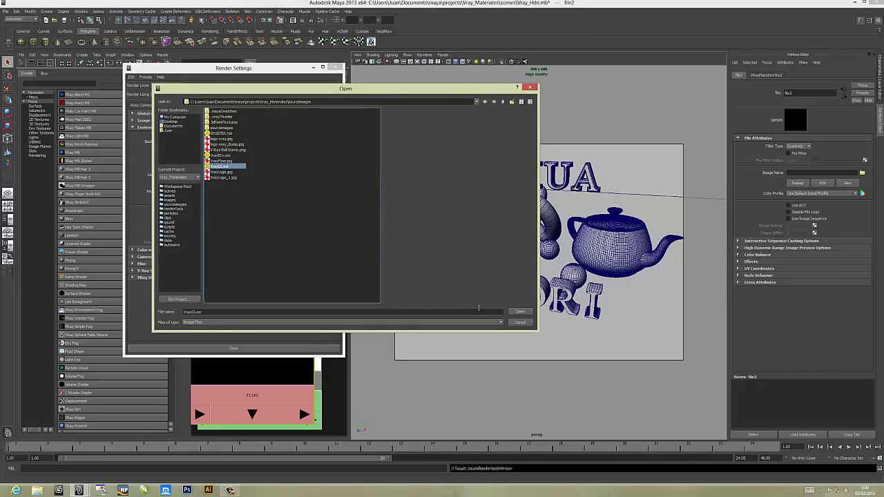
left_click(520, 313)
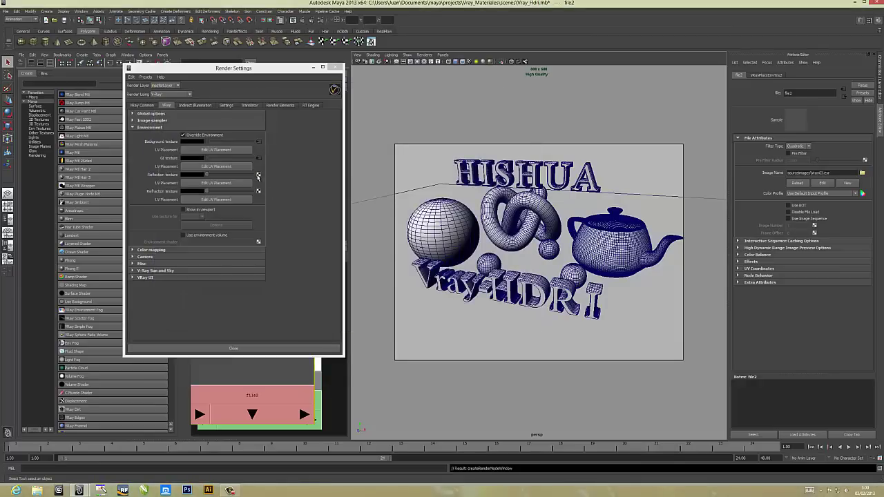
Give the reflection environment slot a file texture using vrayEnv.exr
left_click(258, 175)
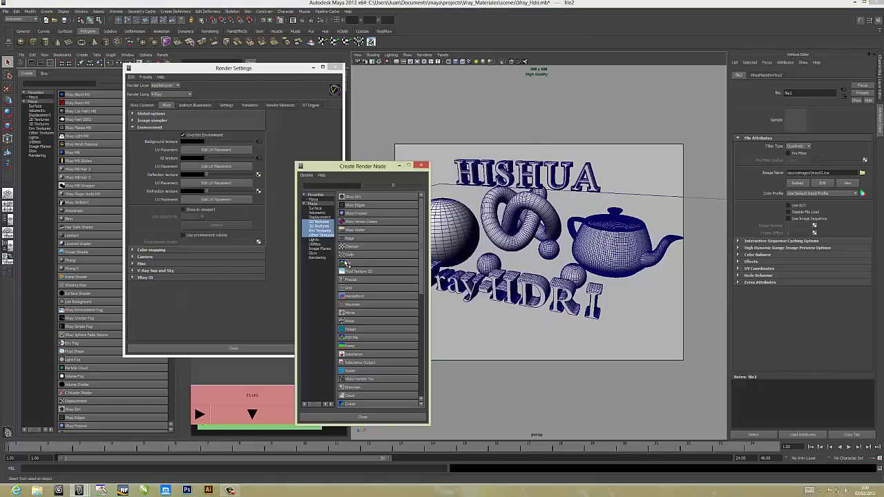
left_click(347, 263)
left_click(862, 173)
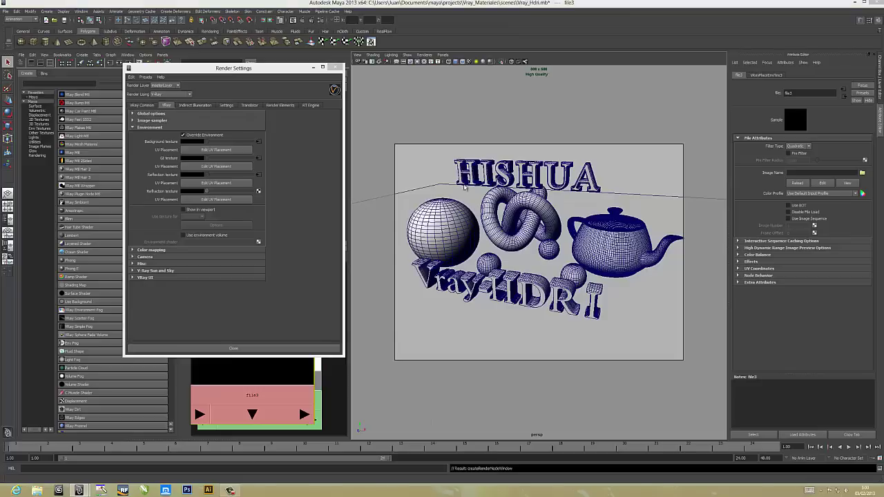
left_click(226, 156)
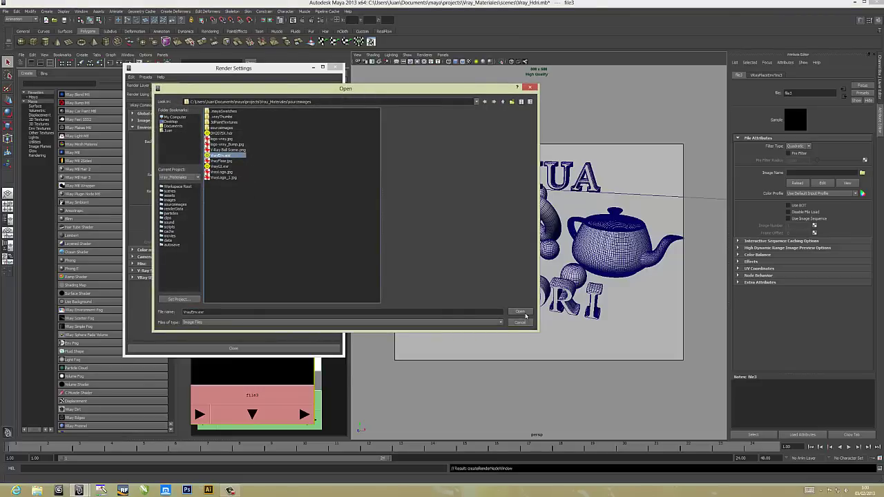
left_click(519, 311)
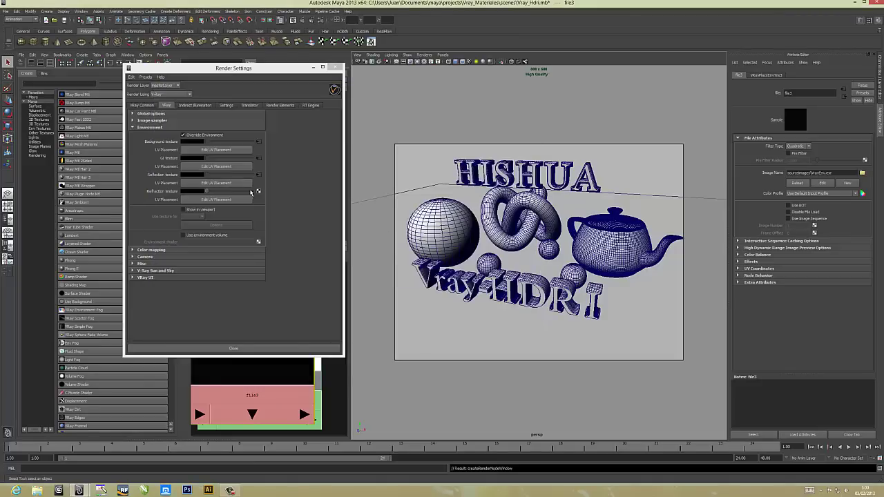
Map vrayEnv.exr to the refraction slot and show the environment in the viewport
left_click(259, 193)
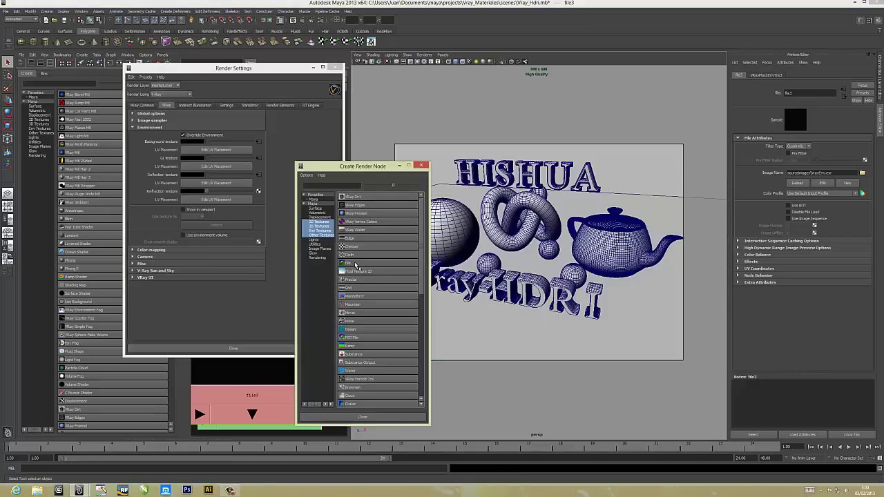
left_click(349, 263)
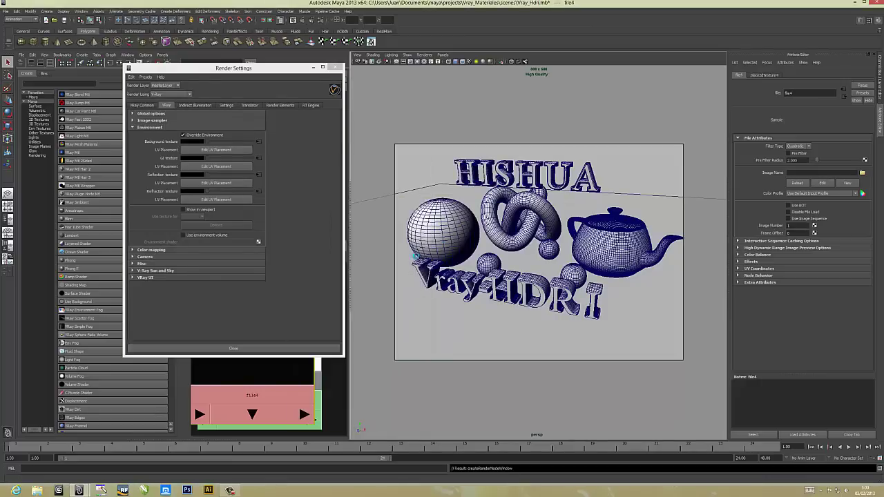
left_click(862, 173)
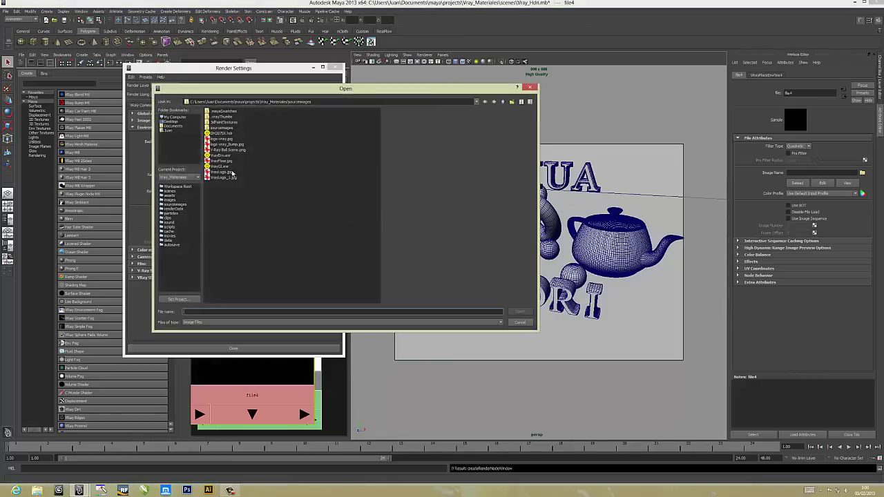
left_click(221, 156)
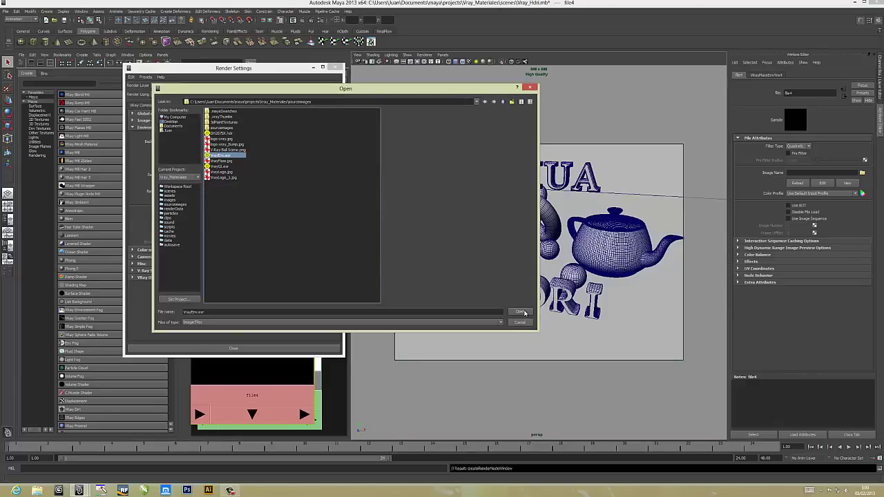
left_click(523, 312)
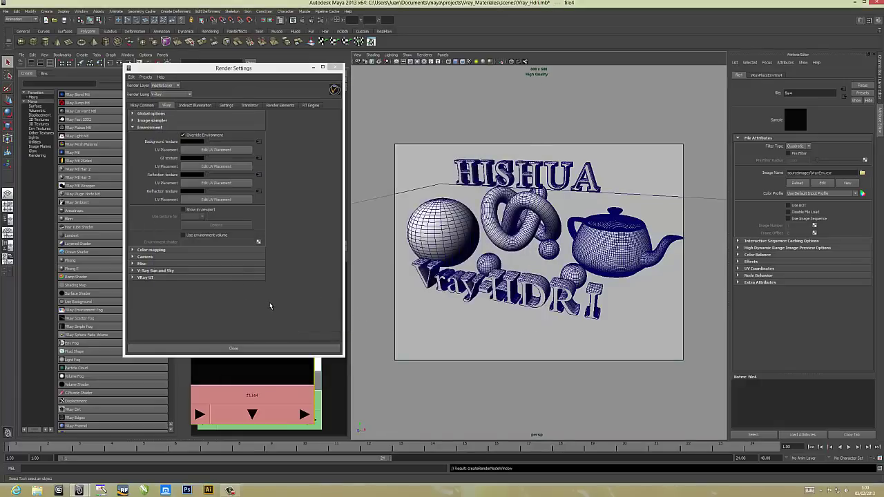
left_click(184, 209)
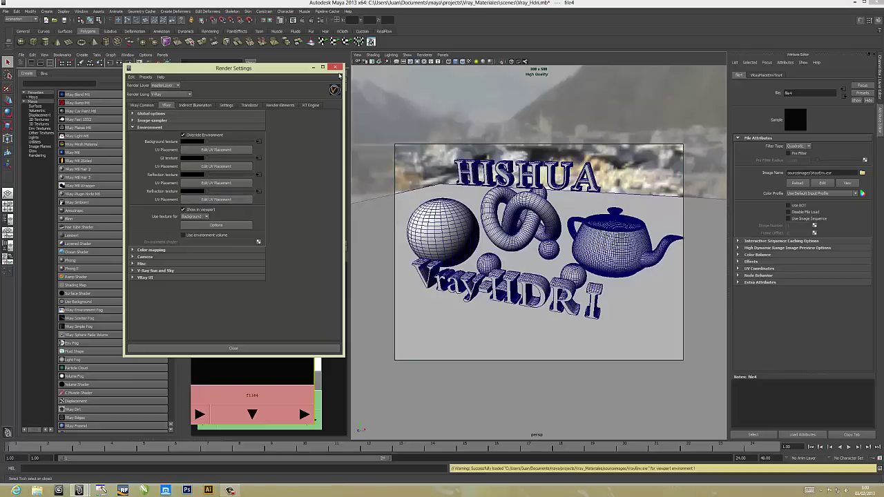
left_click(335, 68)
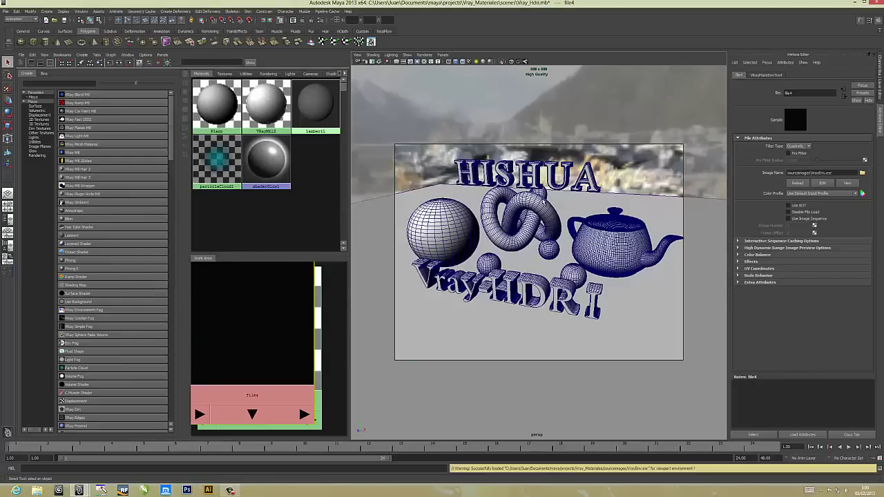
Turn off the resolution gate in the perspective view
left_click_drag(542, 202, 494, 205, "alt")
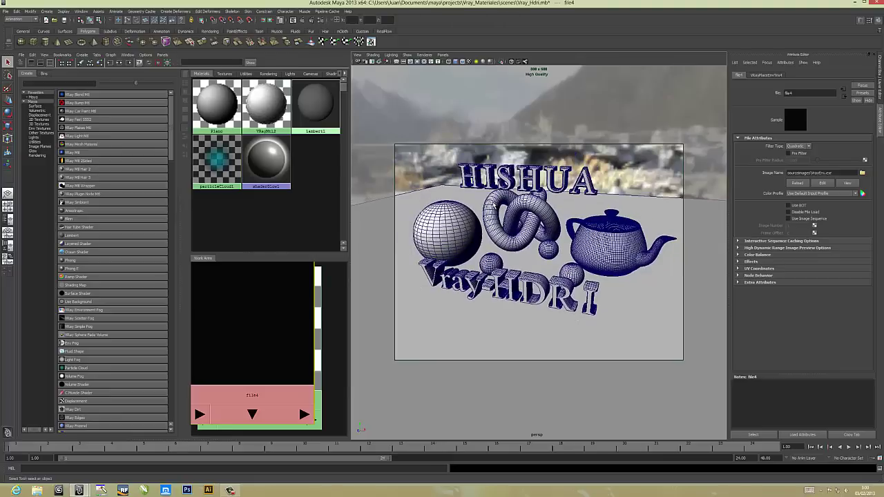
right_click(494, 202)
left_click(407, 63)
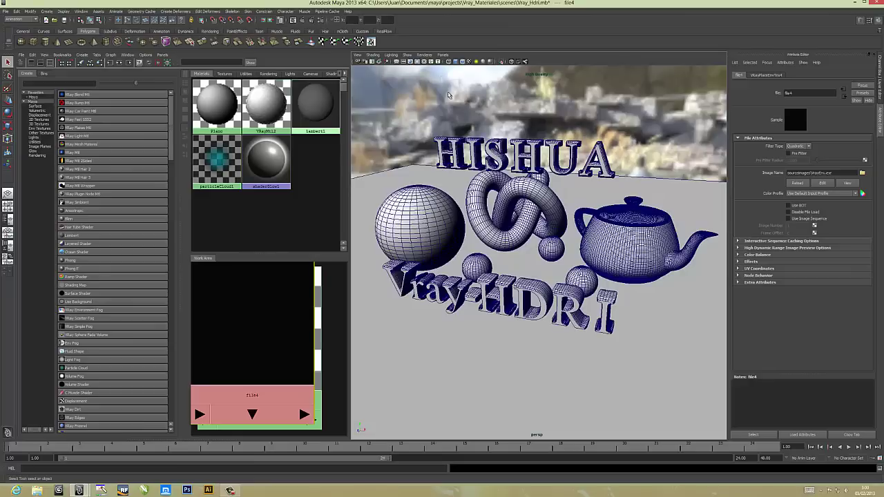
Maximize the perspective view to inspect the objects against the HDRI, then restore the Hypershade/Persp layout
left_click(8, 196)
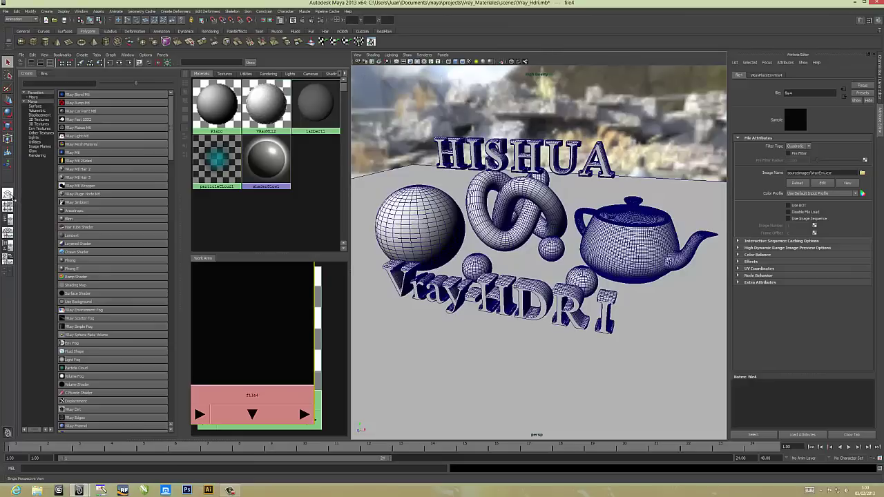
right_click_drag(452, 207, 414, 207, "alt")
left_click_drag(415, 207, 498, 200, "alt")
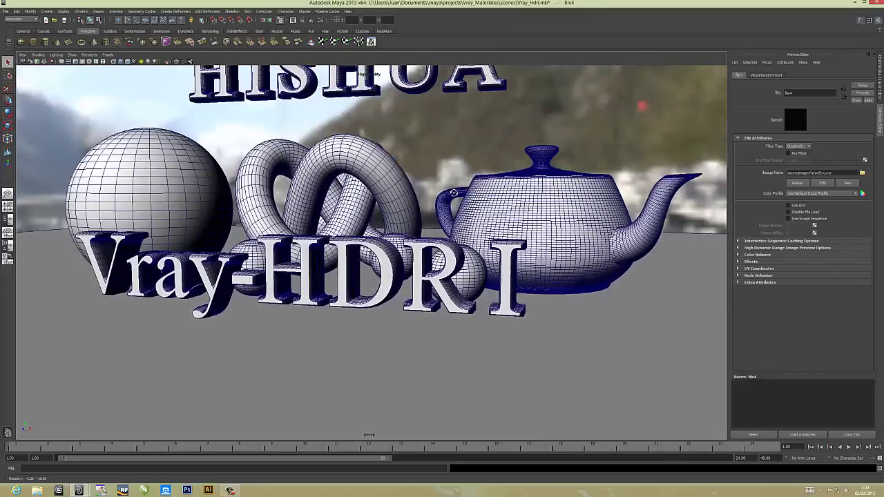
mouse_move(498, 200)
right_mouse_down("alt")
mouse_move(623, 123)
mouse_move(481, 245)
right_mouse_up("alt")
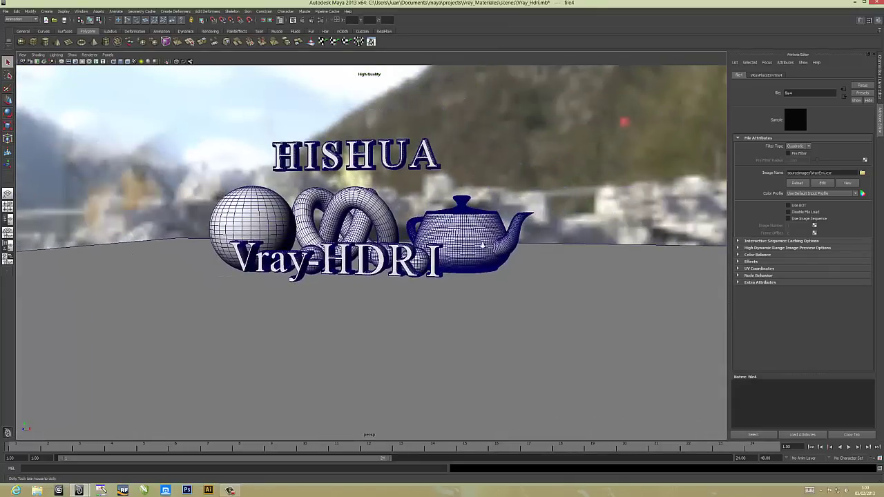
mouse_move(482, 244)
left_mouse_down("alt")
mouse_move(544, 235)
mouse_move(311, 232)
mouse_move(318, 261)
left_mouse_up("alt")
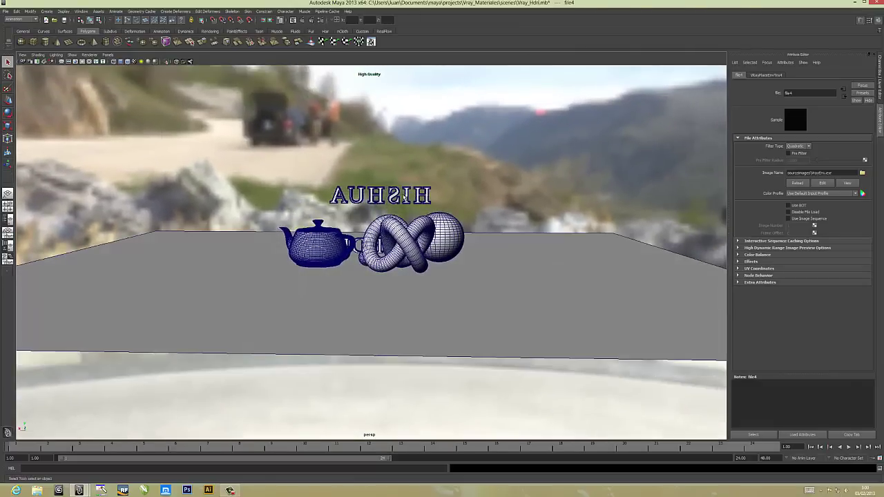
mouse_move(580, 219)
left_mouse_down("alt")
mouse_move(449, 239)
mouse_move(489, 260)
mouse_move(602, 251)
left_mouse_up("alt")
left_click_drag(605, 250, 555, 255, "alt")
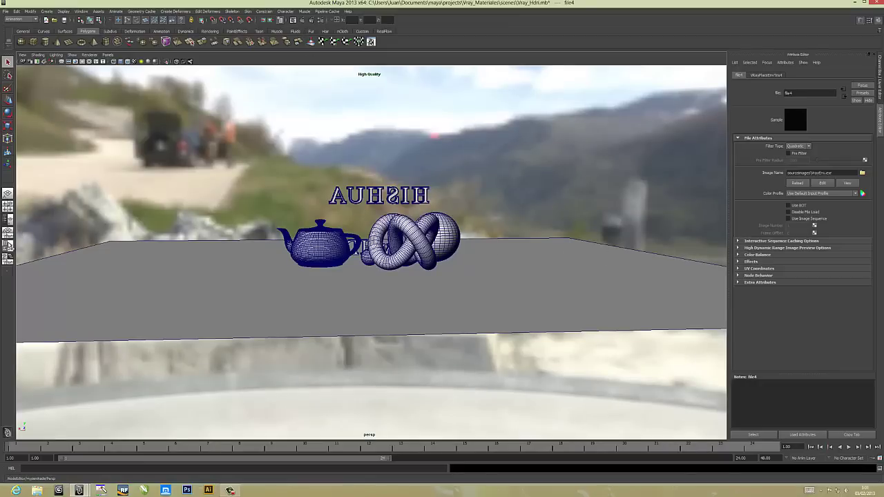
left_click(9, 245)
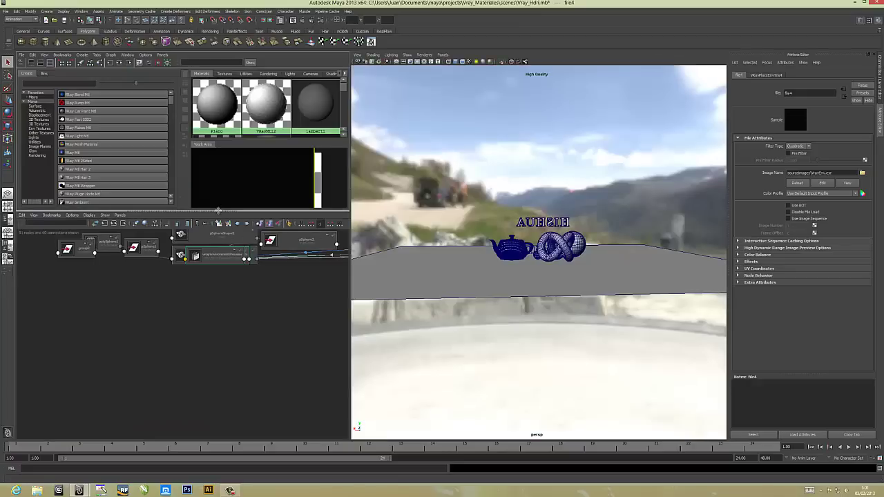
Collapse the Node Editor, frame all nodes, and pull place2dTexture4, file3 and file2 apart
left_click_drag(220, 211, 220, 436)
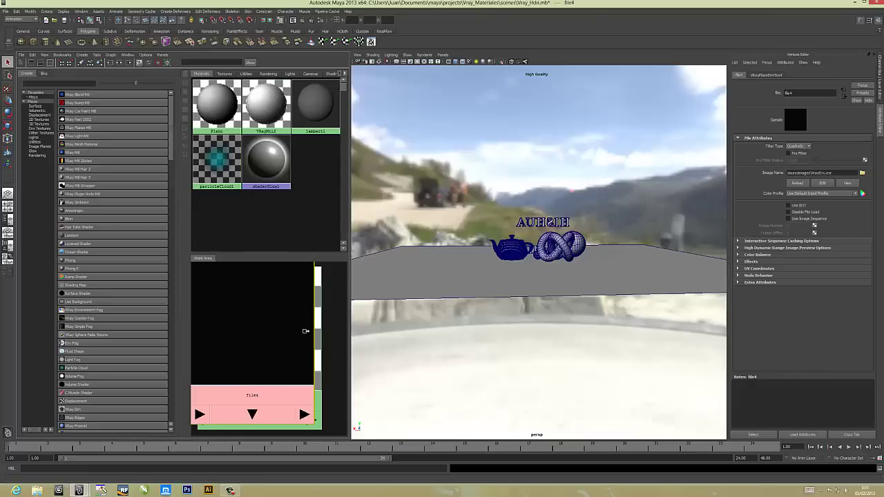
key("a")
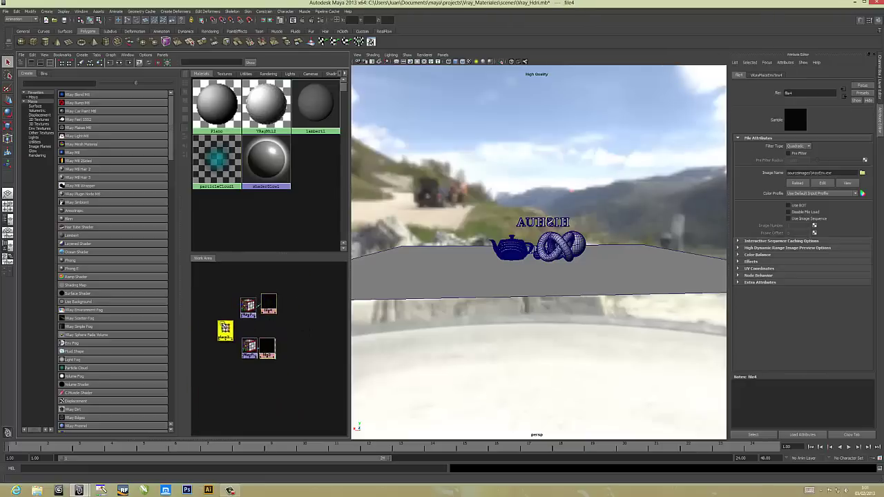
left_click_drag(225, 330, 211, 287)
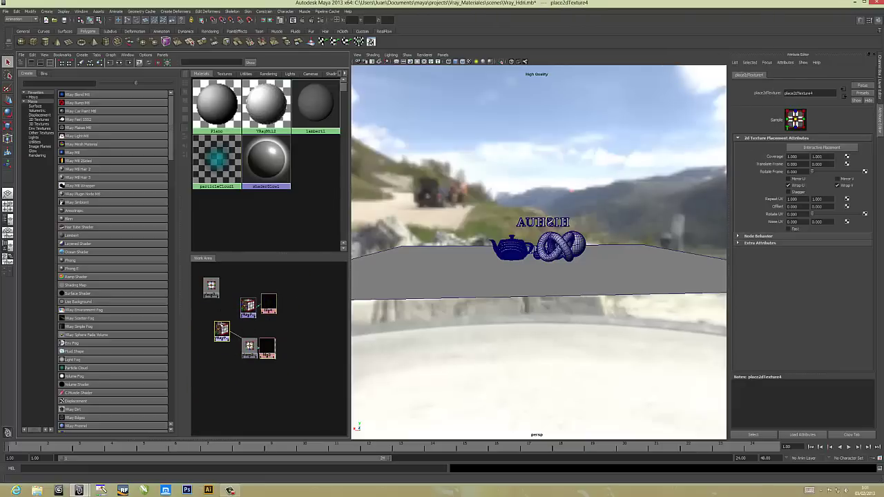
mouse_move(266, 348)
left_mouse_down()
mouse_move(283, 328)
mouse_move(223, 368)
mouse_move(299, 388)
left_mouse_up()
left_click_drag(249, 346, 243, 385)
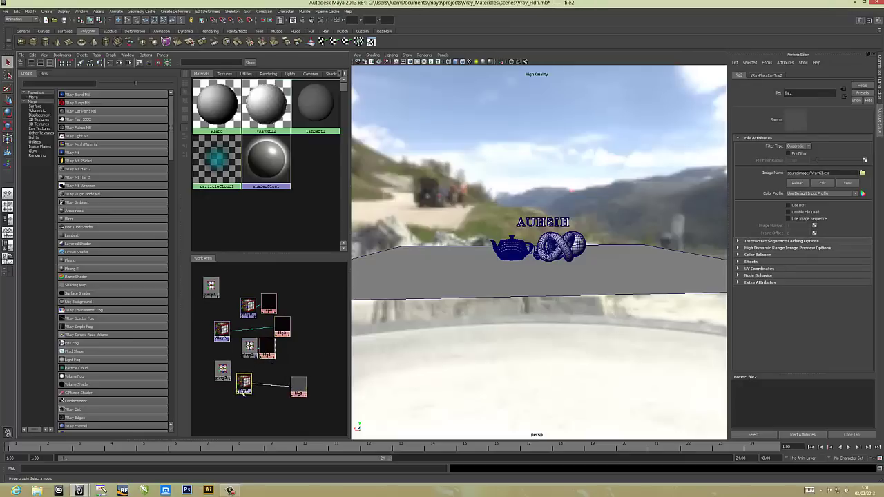
Move file1 aside, select VRayPlaceEnvTex1 and begin rotating the HDRI horizontally
mouse_move(267, 345)
left_mouse_down()
mouse_move(311, 351)
mouse_move(310, 287)
left_mouse_up()
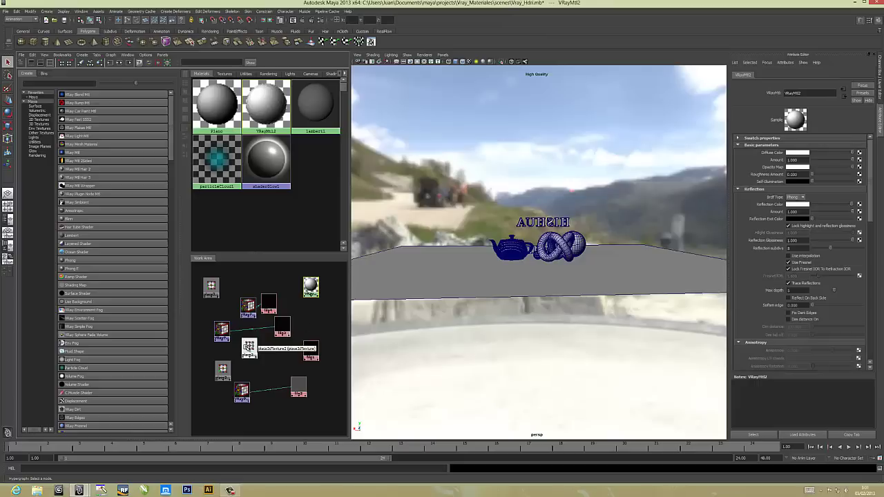
mouse_move(248, 347)
left_mouse_down()
mouse_move(277, 351)
mouse_move(317, 318)
left_mouse_up()
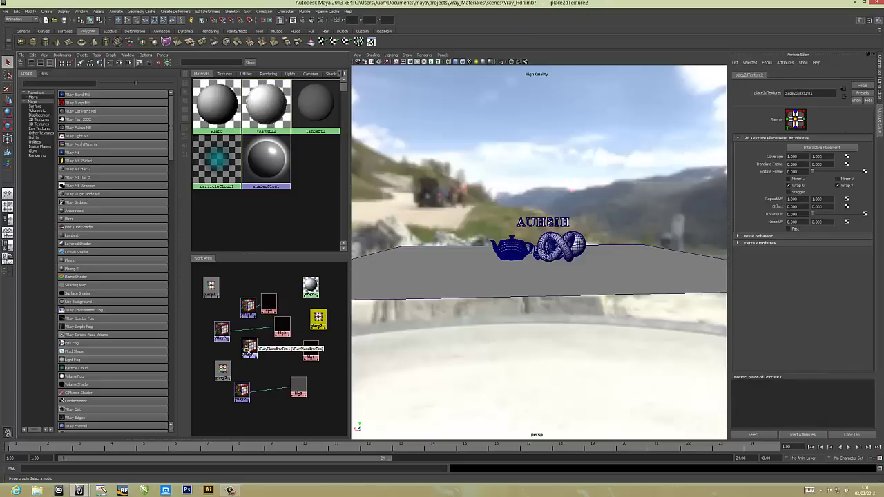
left_click_drag(247, 349, 273, 354)
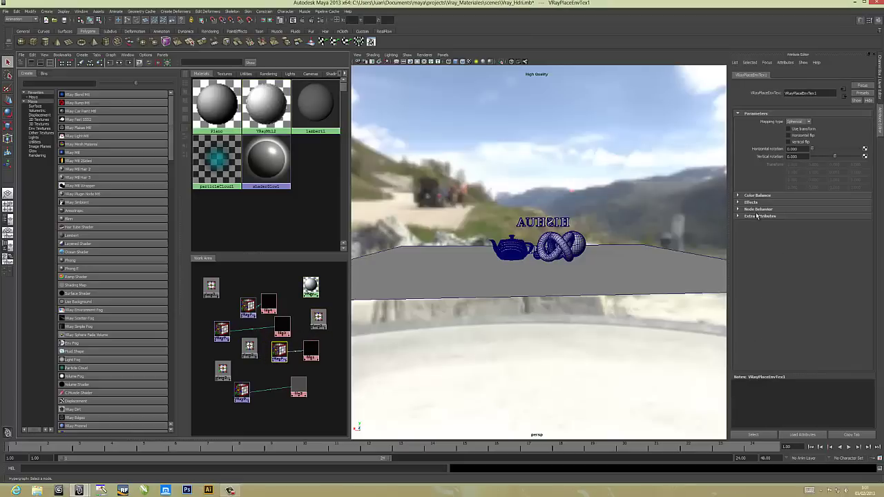
left_click_drag(814, 151, 839, 158)
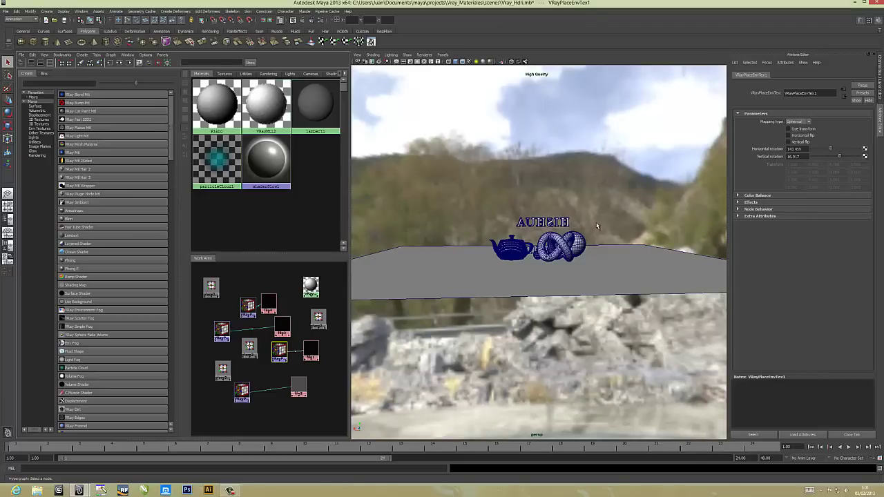
Orbit and dolly to check the rotated HDRI, then re-enable the resolution gate and frame the objects
left_click_drag(636, 215, 481, 221, "alt")
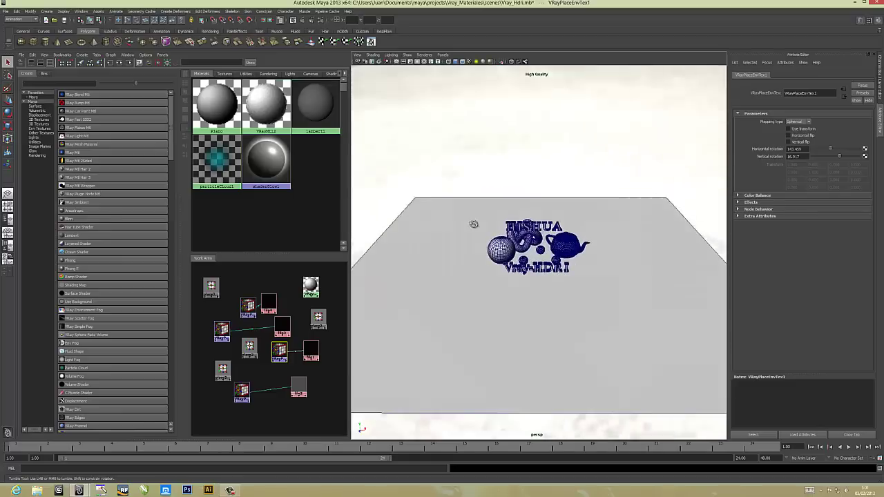
right_click_drag(473, 233, 701, 220, "alt")
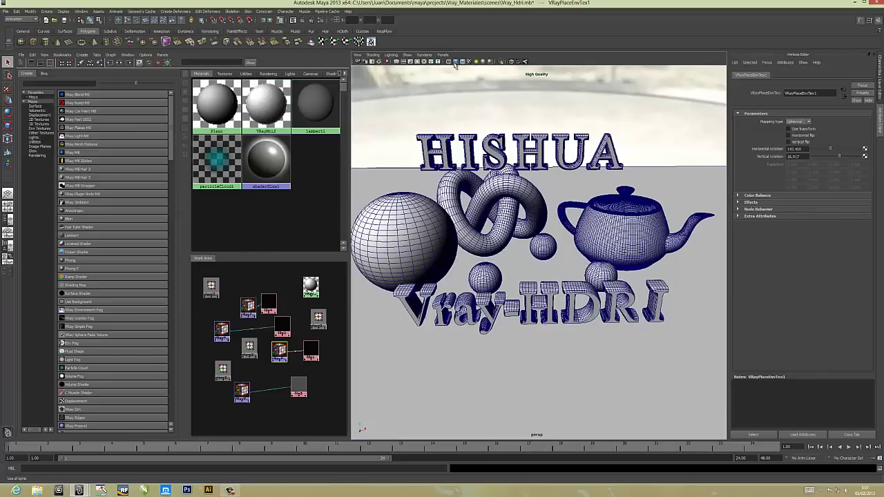
left_click(411, 62)
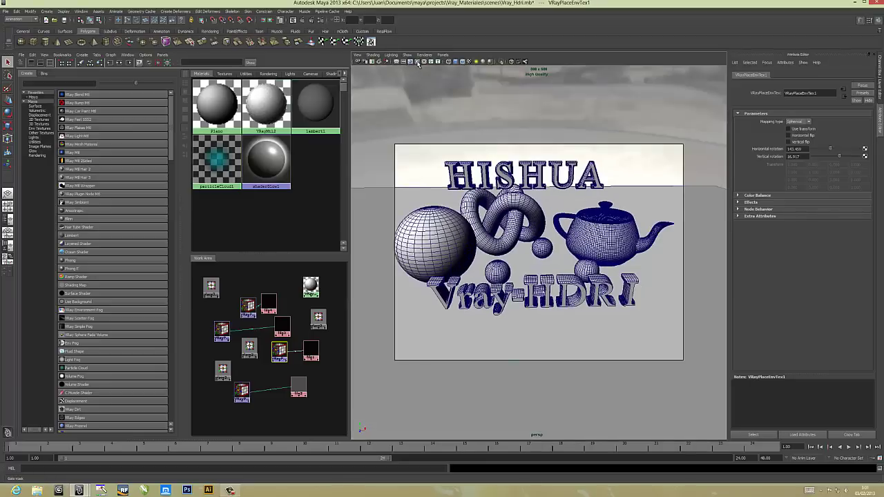
mouse_move(507, 242)
left_mouse_down("alt")
mouse_move(496, 238)
mouse_move(512, 235)
left_mouse_up("alt")
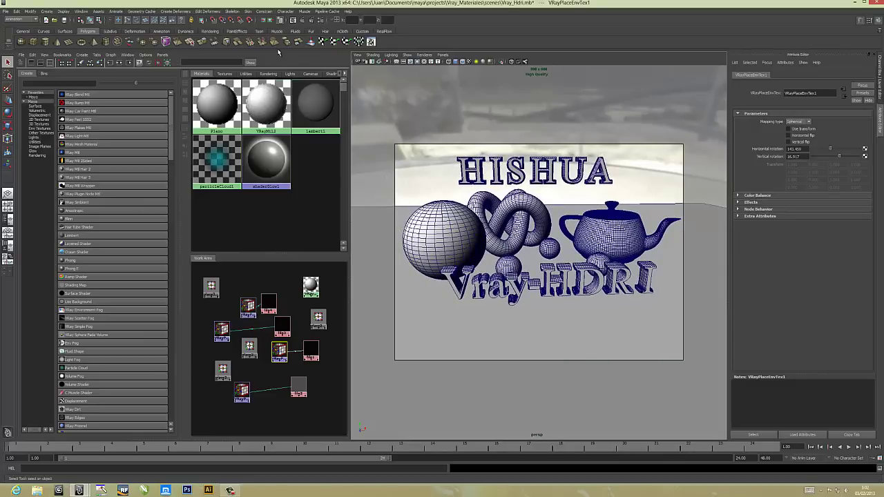
Untick Show in viewport for the V-Ray environment and close Render Settings
left_click(320, 22)
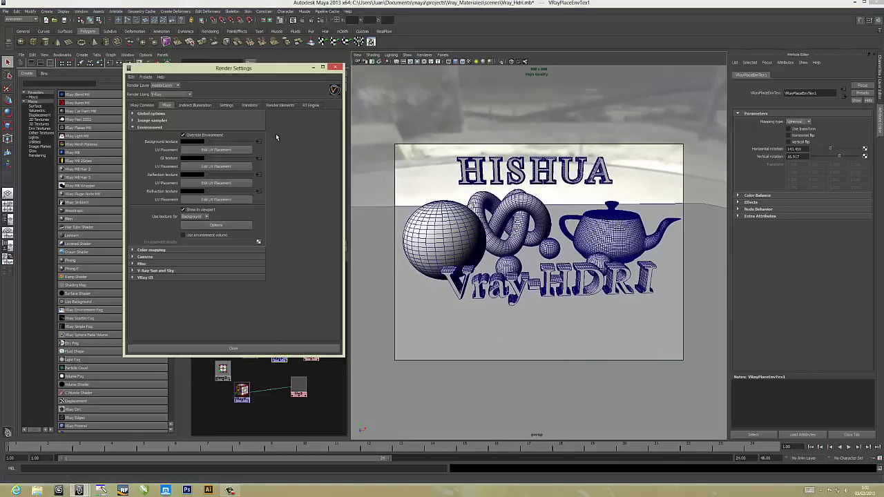
left_click(183, 210)
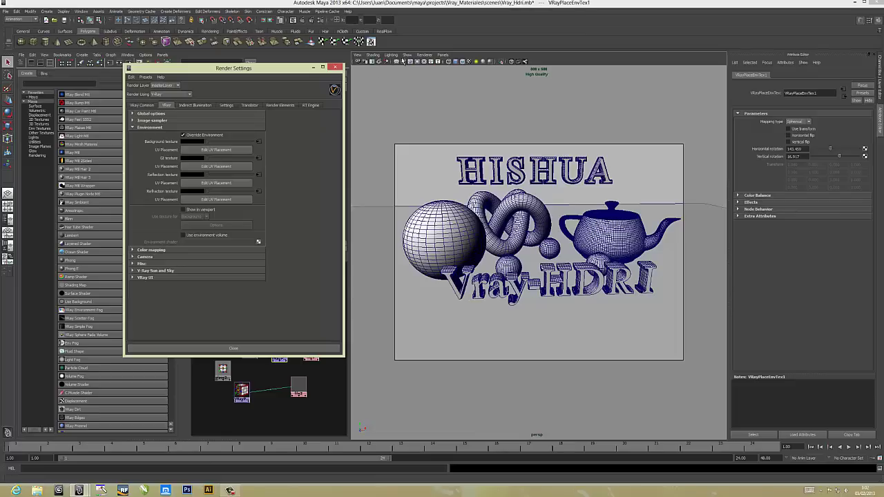
left_click(335, 68)
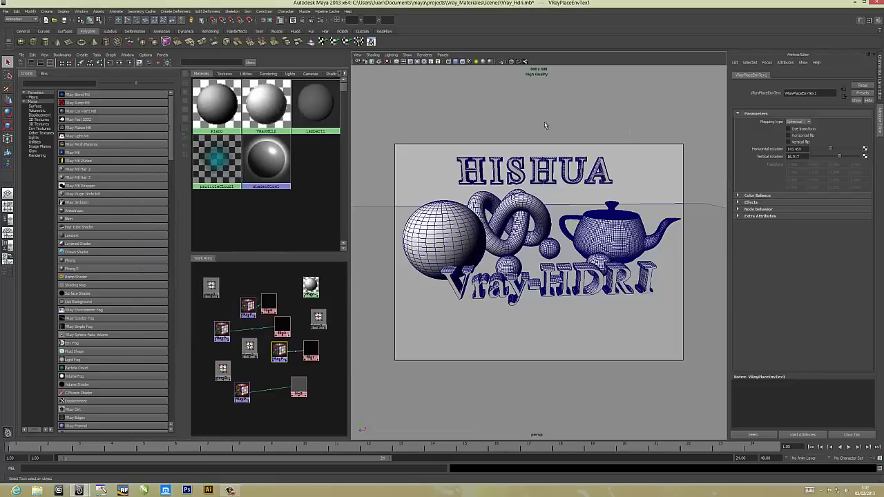
Render a V-Ray test frame, close the render windows, and pull the camera back over the floor
left_click(301, 19)
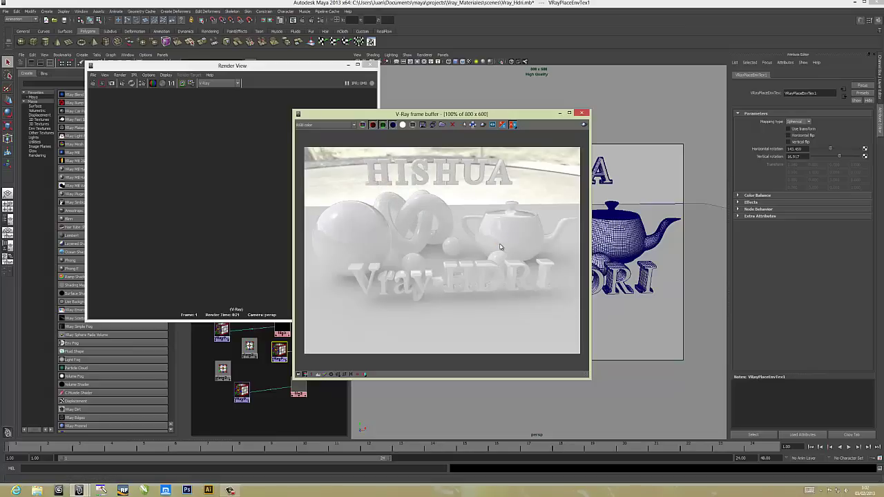
left_click(370, 64)
left_click(581, 113)
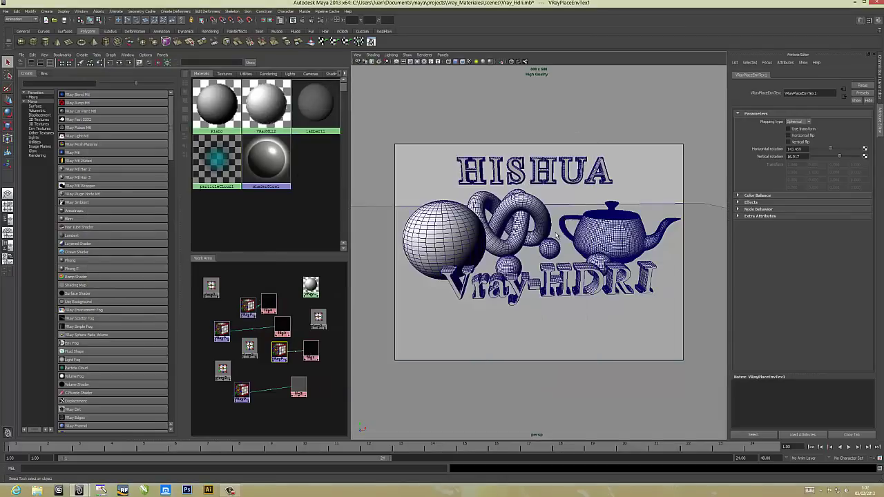
right_click_drag(570, 240, 462, 252, "alt")
mouse_move(461, 253)
left_mouse_down("alt")
mouse_move(483, 263)
mouse_move(465, 199)
left_mouse_up("alt")
right_click_drag(461, 202, 462, 191)
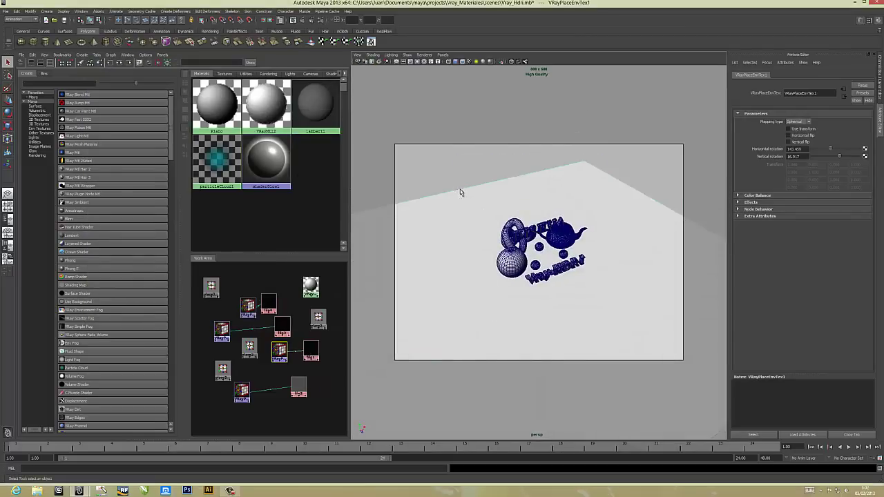
Extrude the ground plane's far edge upward into a tall backdrop wall
left_click(462, 191)
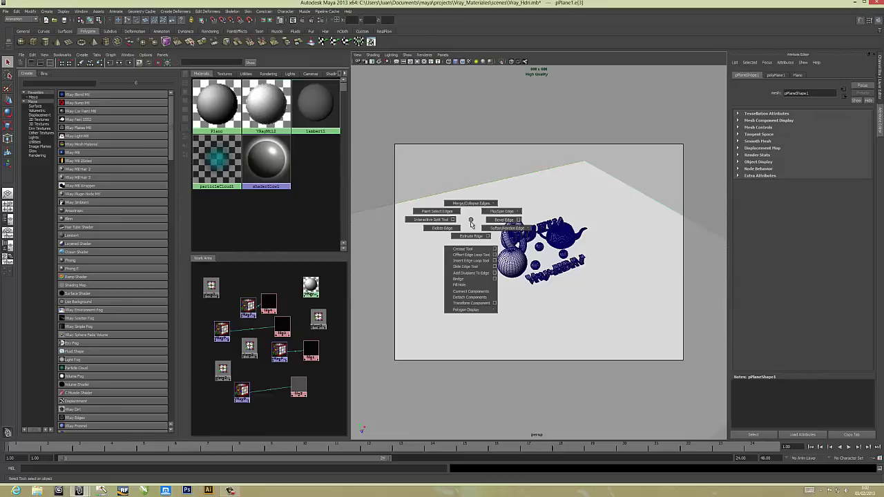
right_click_drag(471, 222, 470, 230, "shift")
left_click_drag(478, 163, 463, 16)
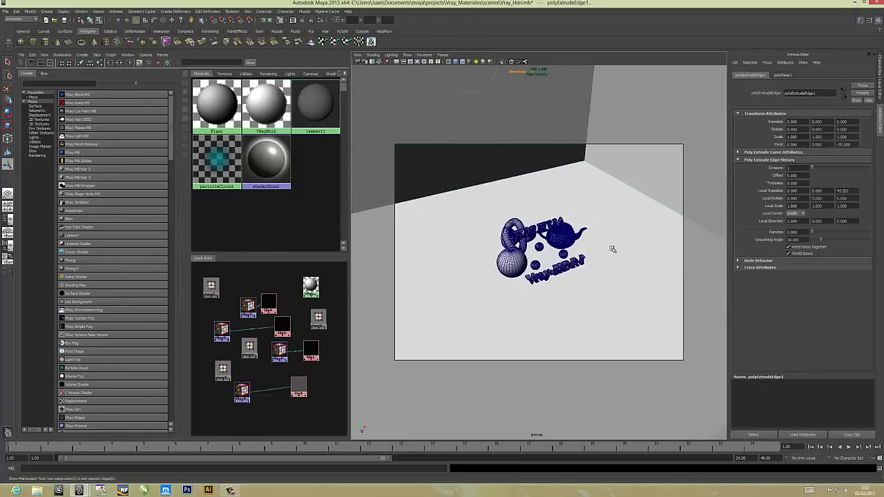
Frame the text, spheres, torus knot and teapot in the camera and pick the backdrop's corner edge
left_click_drag(612, 249, 588, 235, "alt")
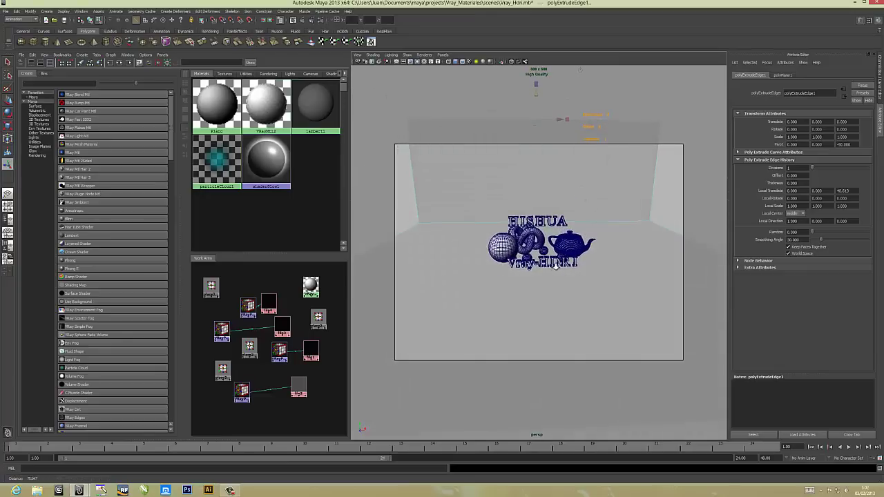
scroll(582, 189, "up", 5)
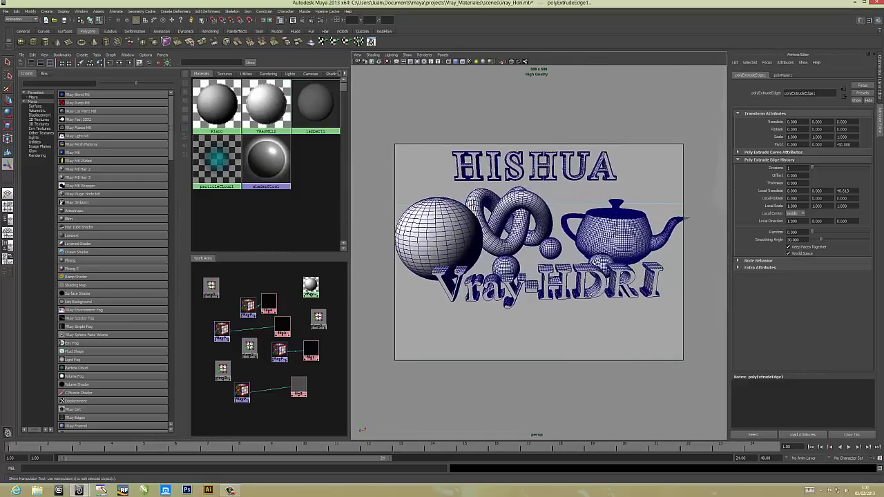
mouse_move(586, 260)
left_mouse_down("alt")
mouse_move(580, 279)
mouse_move(562, 276)
mouse_move(566, 268)
left_mouse_up("alt")
right_click_drag(567, 267, 567, 267, "alt")
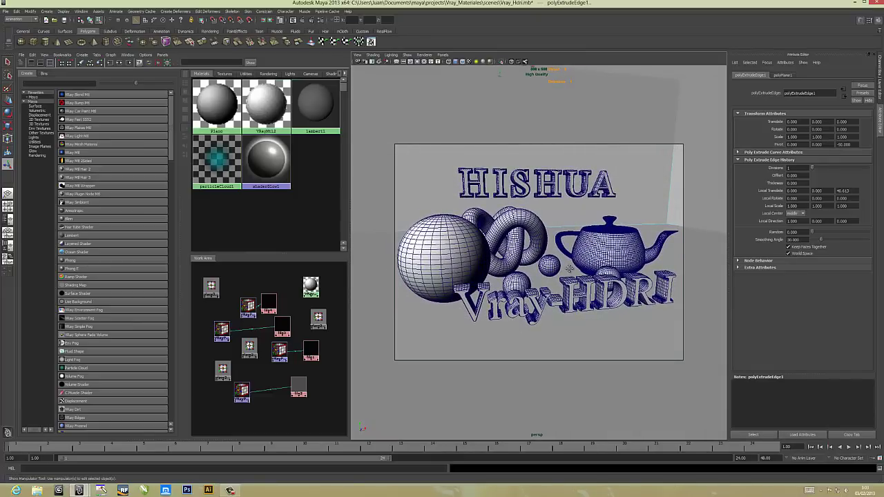
left_click_drag(569, 269, 562, 268, "alt")
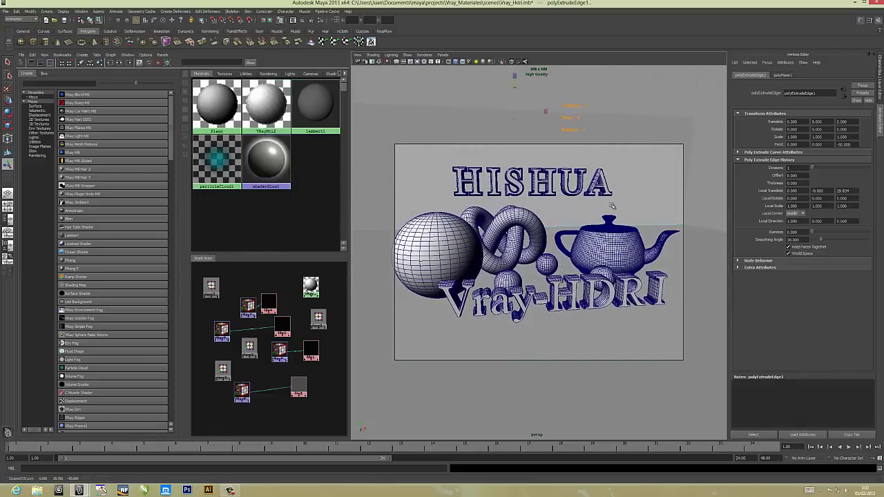
left_click(653, 227)
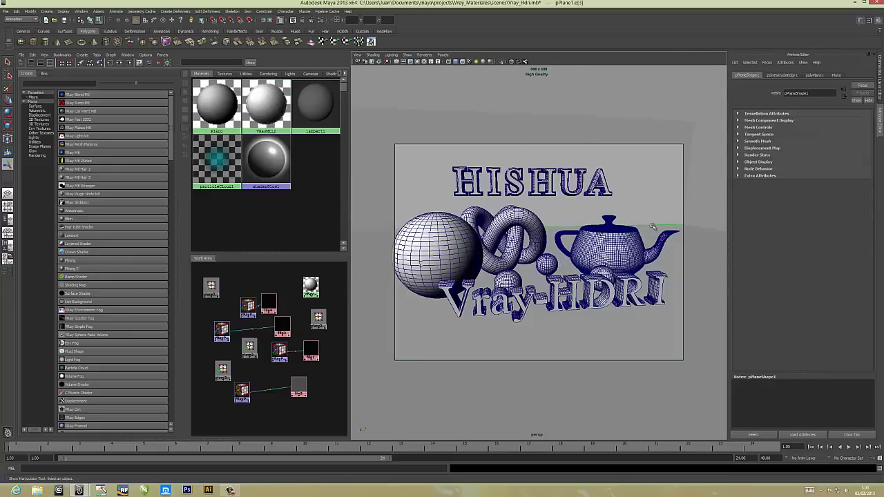
Bevel the backdrop's floor-to-wall edge with 9 segments
right_click(653, 226, "shift")
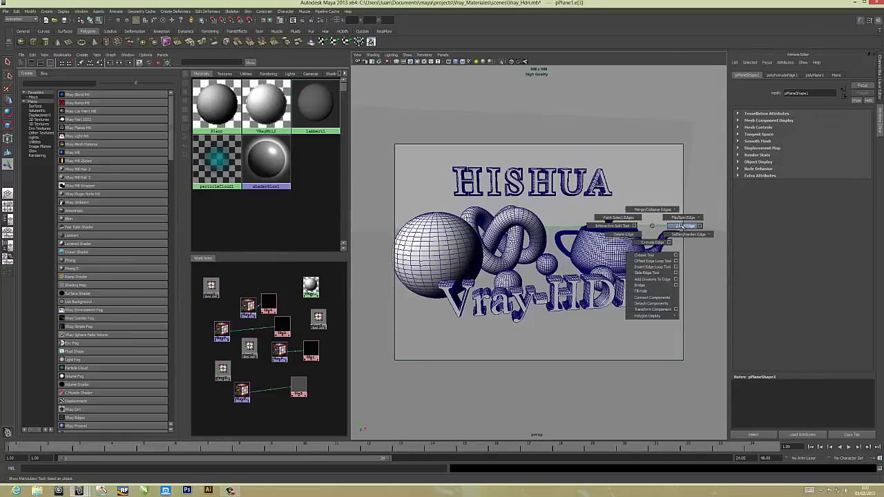
left_click(683, 225)
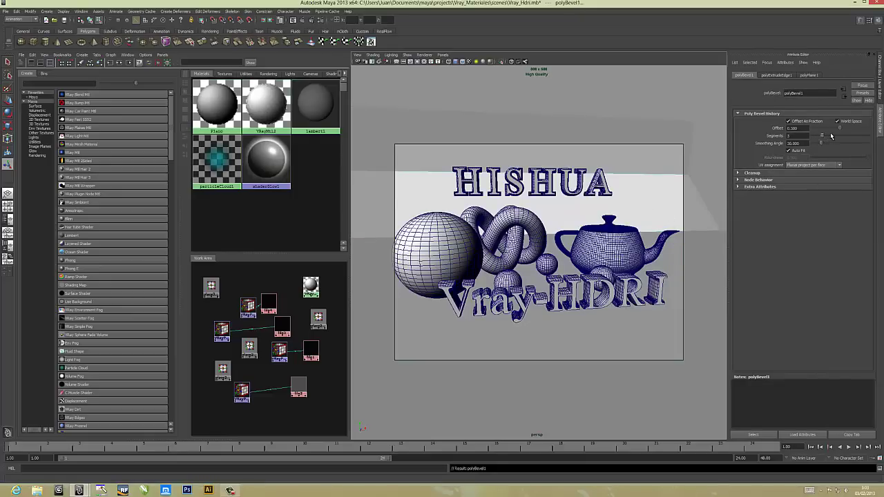
left_click_drag(831, 136, 857, 136)
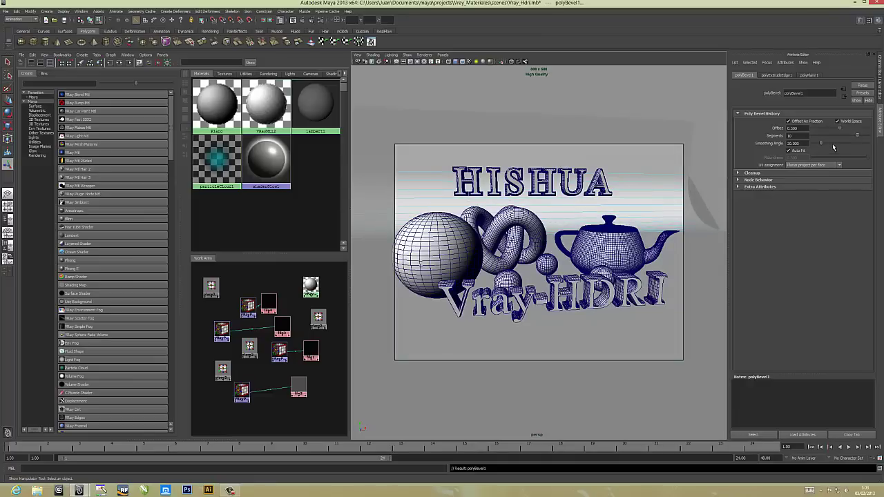
left_click_drag(855, 138, 851, 136)
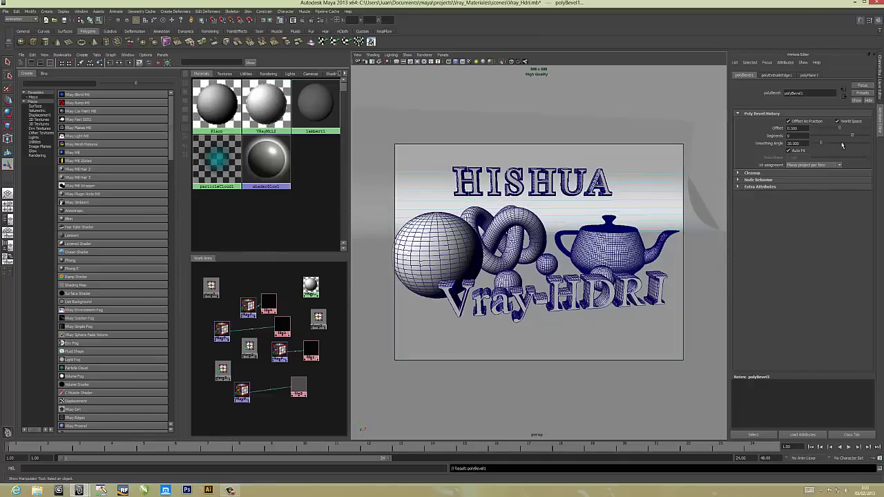
Clear the selection and re-centre the camera on the curved backdrop scene
right_click(632, 196)
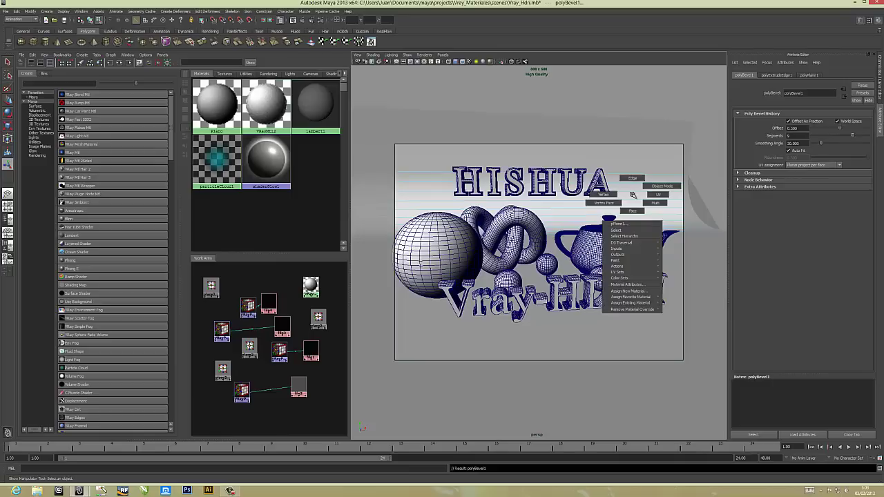
left_click(705, 205)
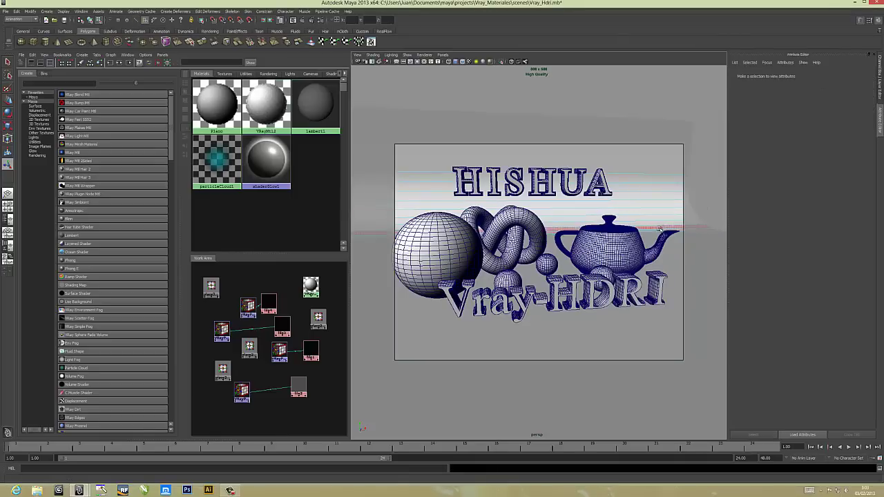
left_click_drag(660, 230, 456, 204, "alt")
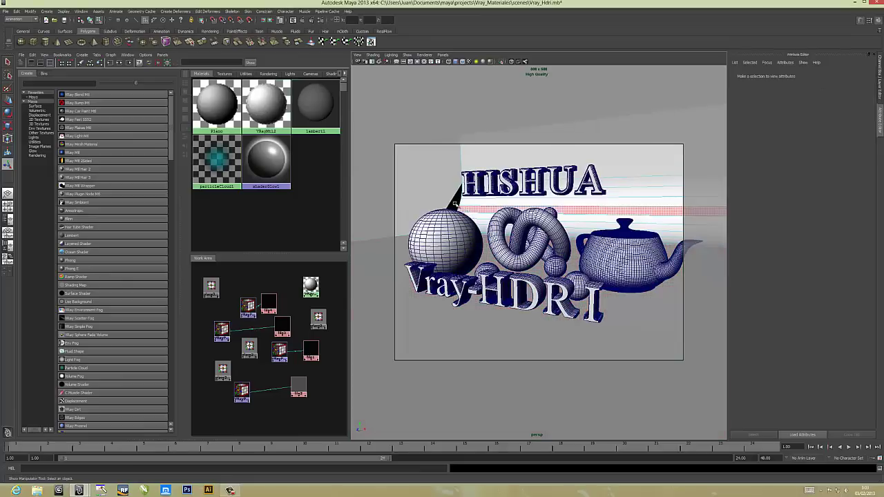
left_click(455, 203)
left_click(453, 203)
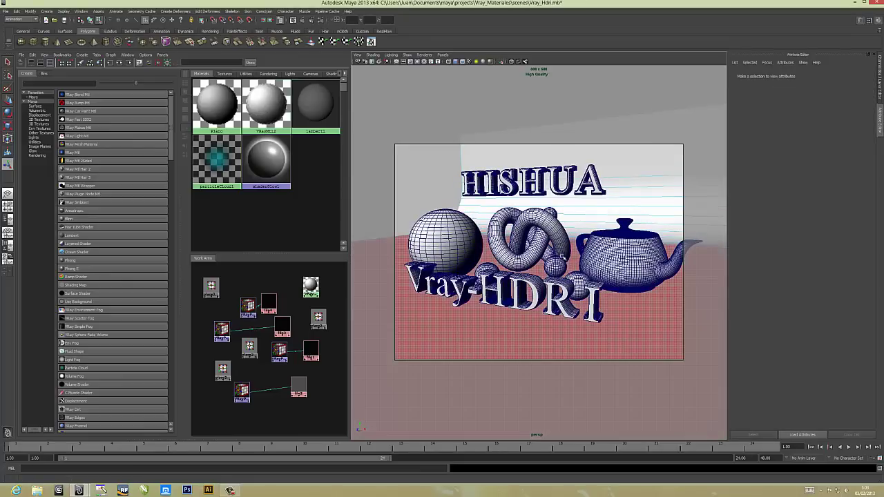
right_click(636, 308)
mouse_move(635, 311)
left_mouse_down("alt")
mouse_move(641, 317)
mouse_move(613, 308)
left_mouse_up("alt")
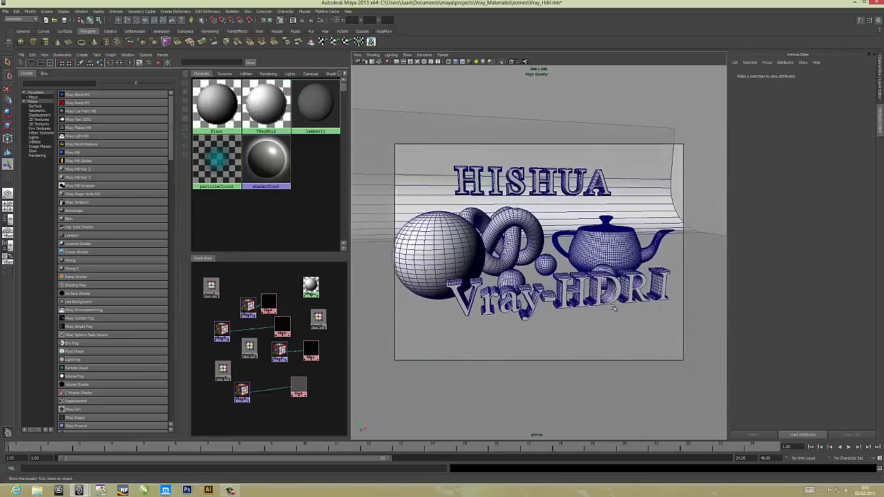
mouse_move(615, 304)
middle_mouse_down("alt")
mouse_move(622, 296)
mouse_move(580, 293)
middle_mouse_up("alt")
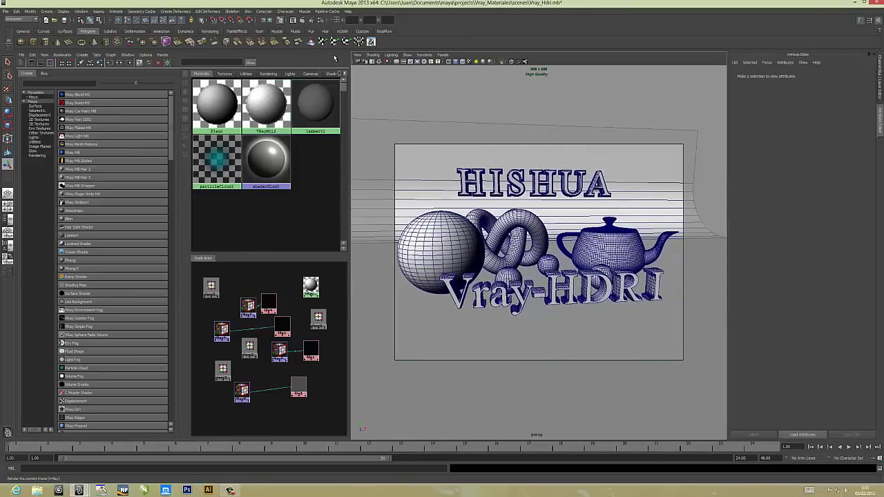
Test-render the backdrop scene, close the frame buffer and Render View, and reopen Render Settings
left_click(335, 57)
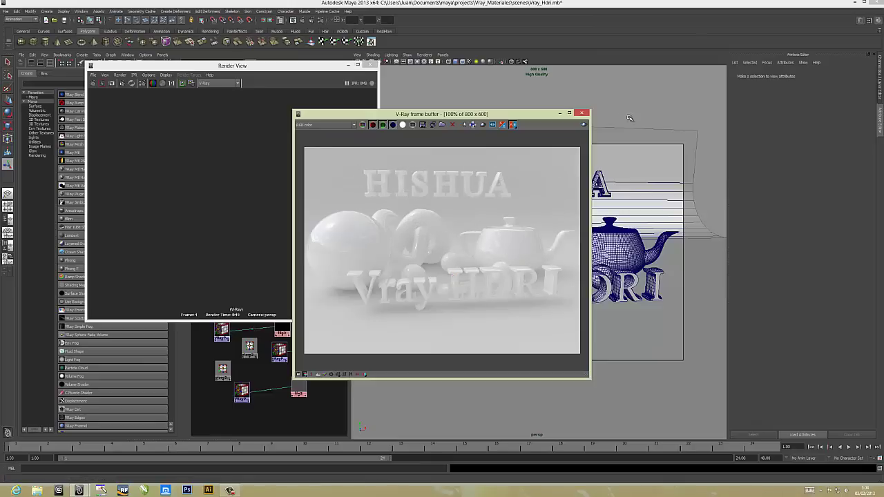
left_click(586, 114)
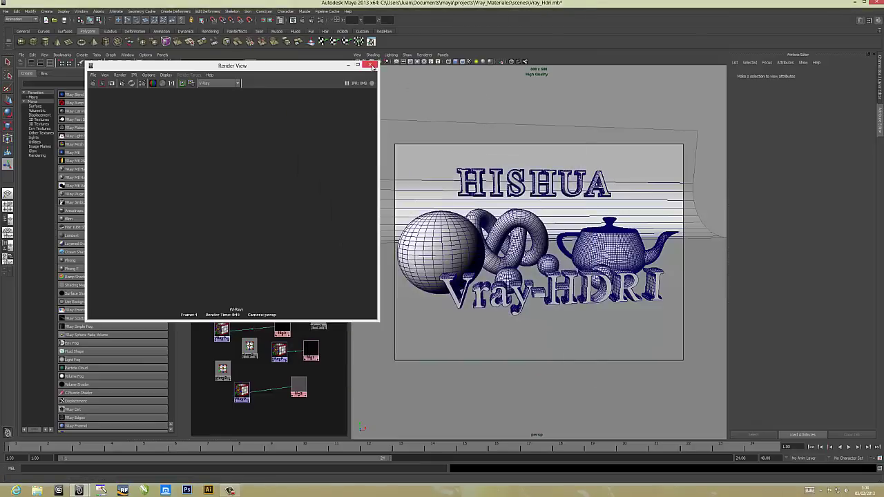
left_click(372, 65)
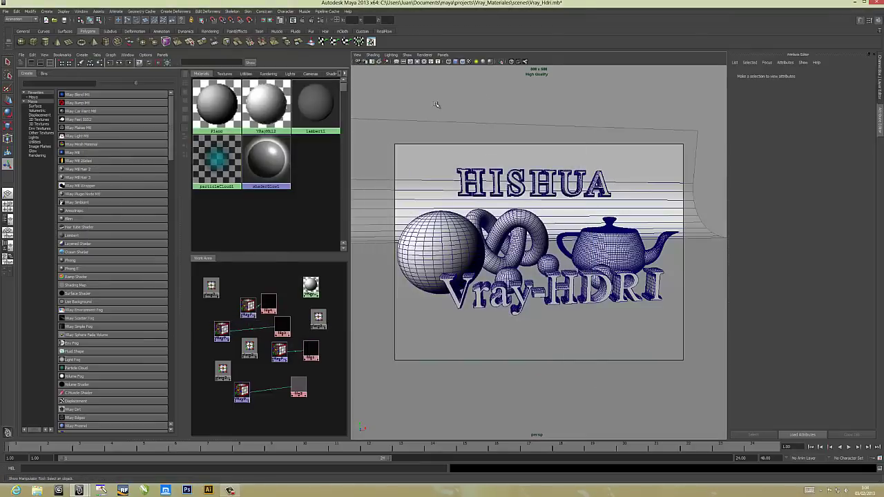
left_click(321, 23)
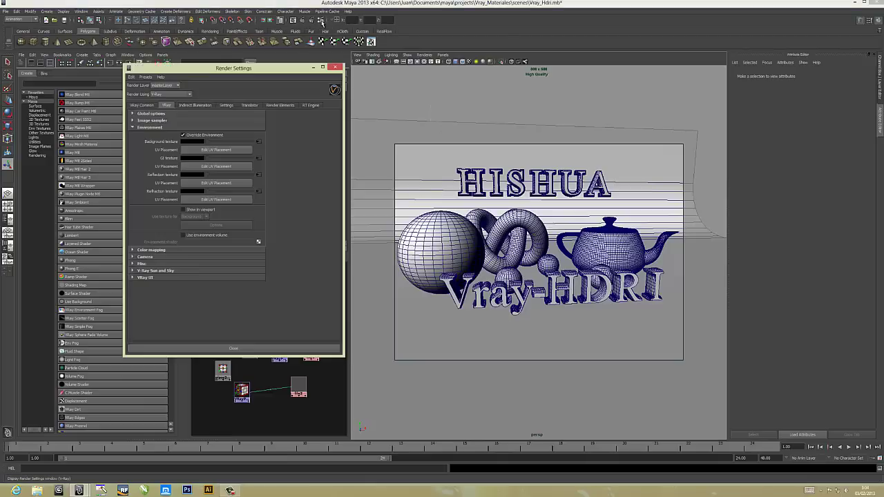
Set V-Ray color mapping Gamma to 1.75 and render a test frame
left_click(134, 128)
left_click(133, 135)
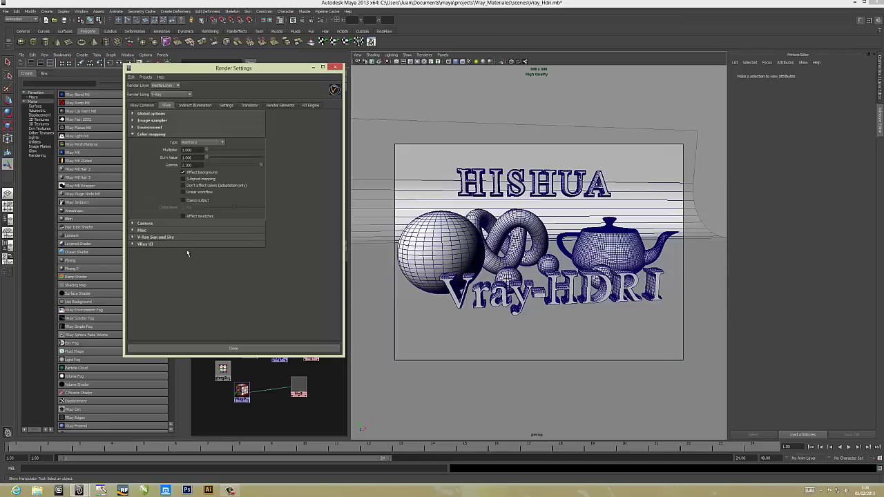
left_click_drag(197, 165, 159, 165)
type("1")
type(".7")
type("50")
left_click(379, 228)
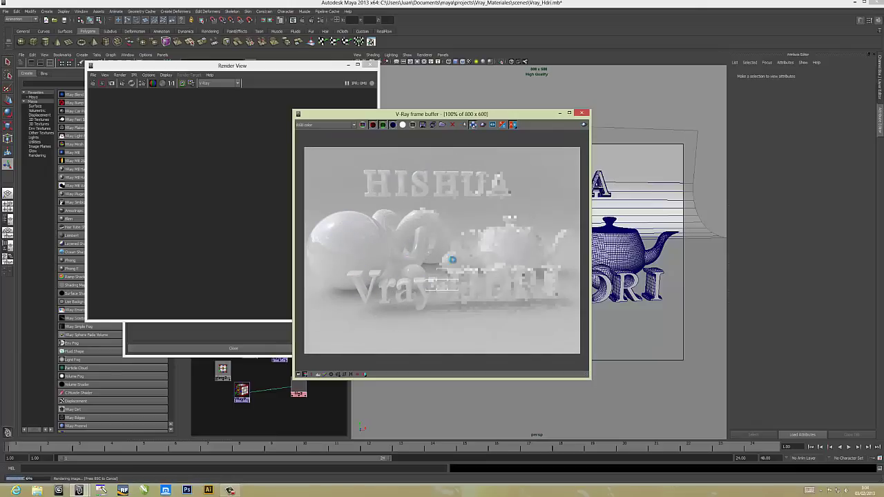
Close the render windows and select the Gamma value for editing again
left_click(581, 112)
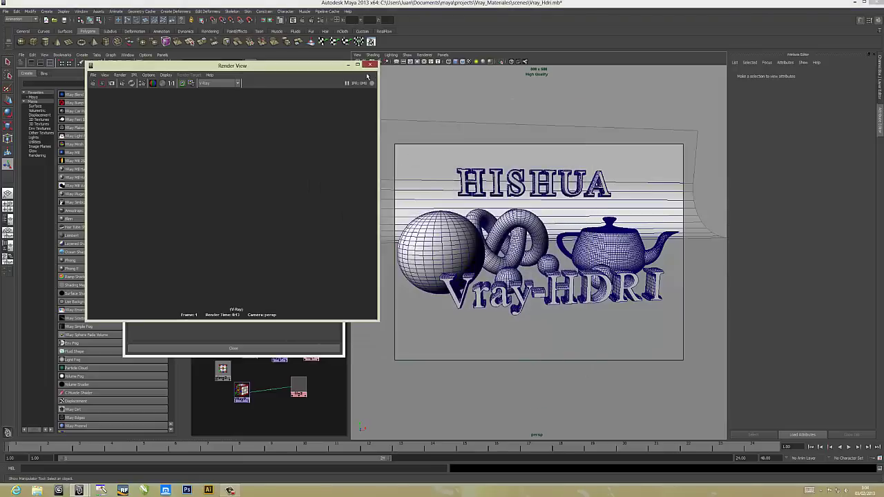
left_click(373, 64)
double_click(201, 164)
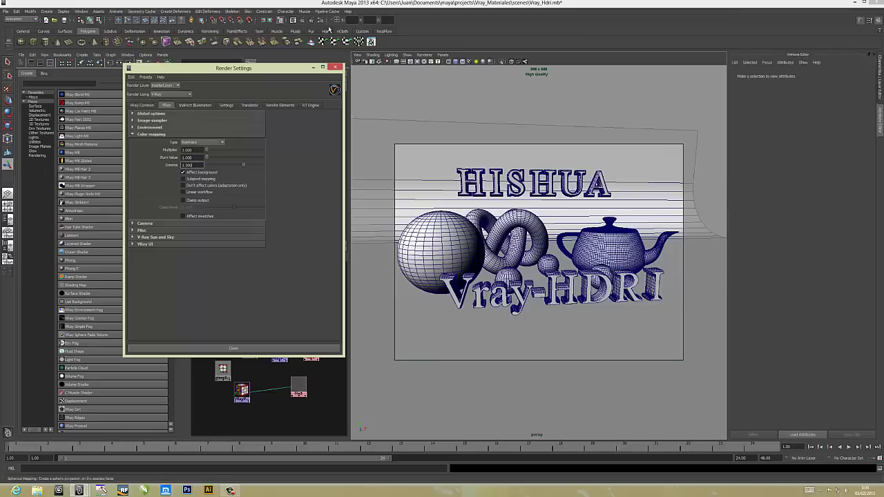
Render at gamma 1.5, close Render View and Render Settings, and clear the Hypershade work area
left_click(307, 20)
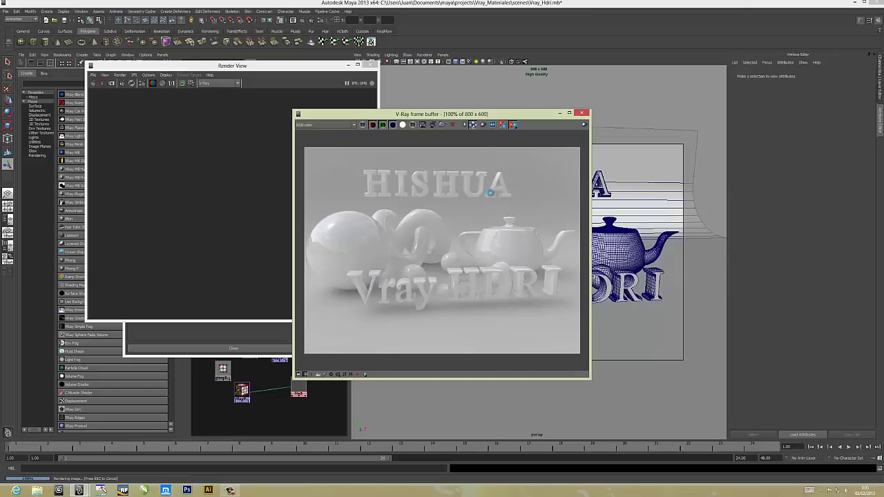
left_click(370, 65)
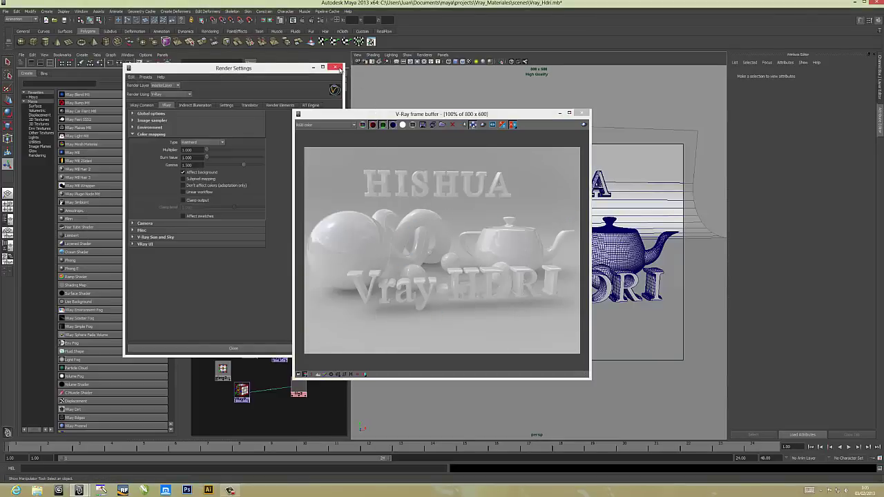
left_click(335, 67)
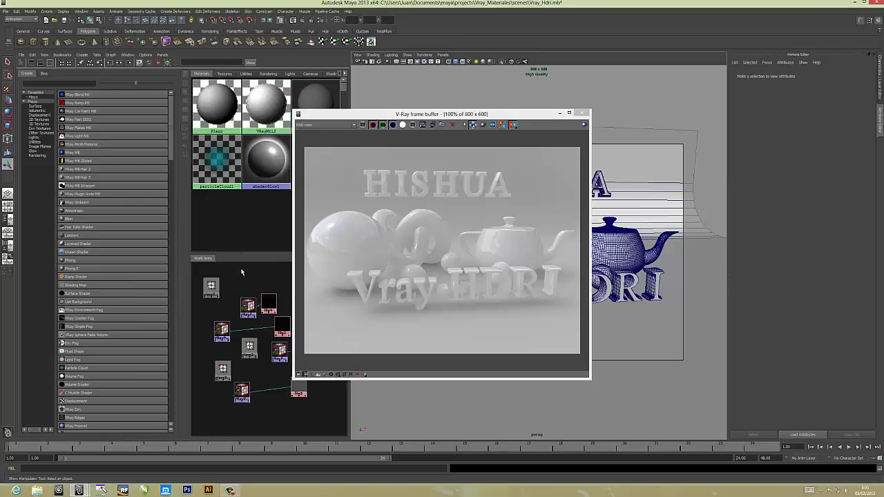
left_click(86, 62)
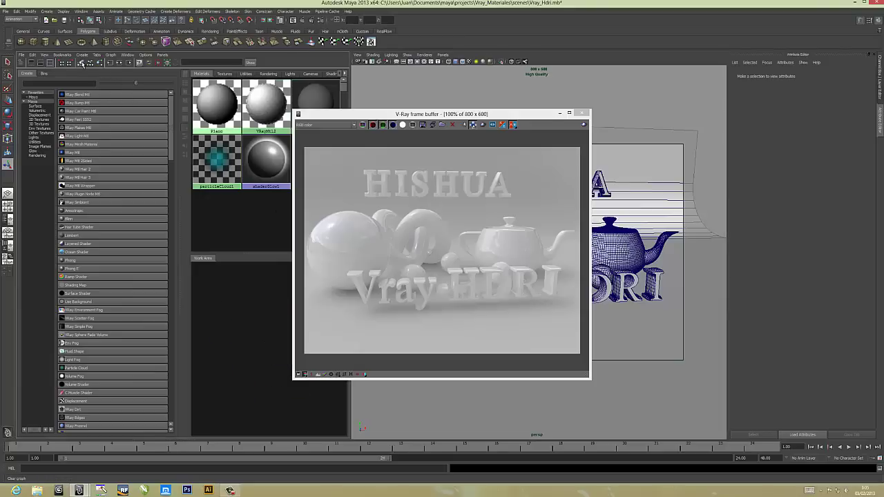
Close the render window and place a new VRayMtl3 material in the Hypershade work area
left_click(581, 112)
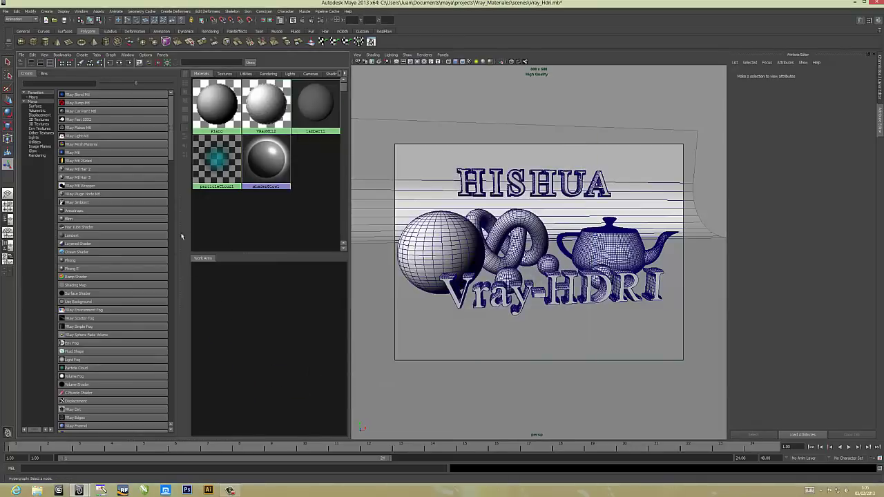
left_click(71, 154)
left_click_drag(198, 271, 263, 318)
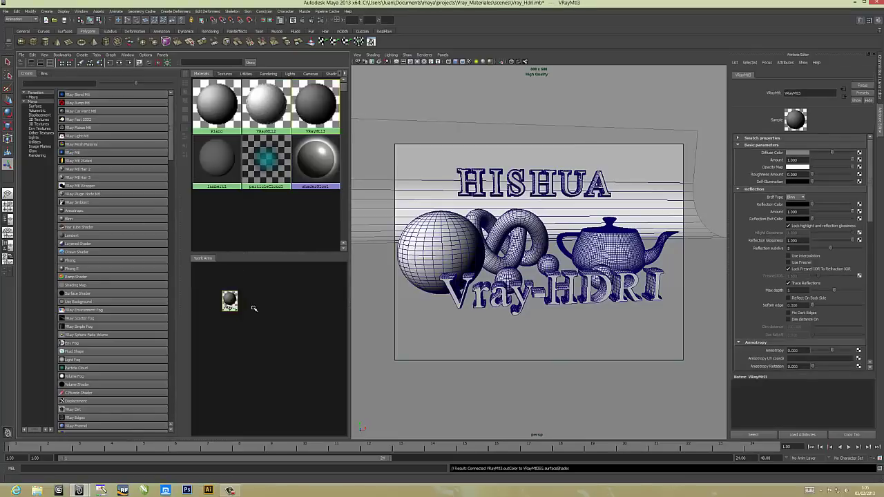
right_click_drag(290, 308, 313, 296, "alt")
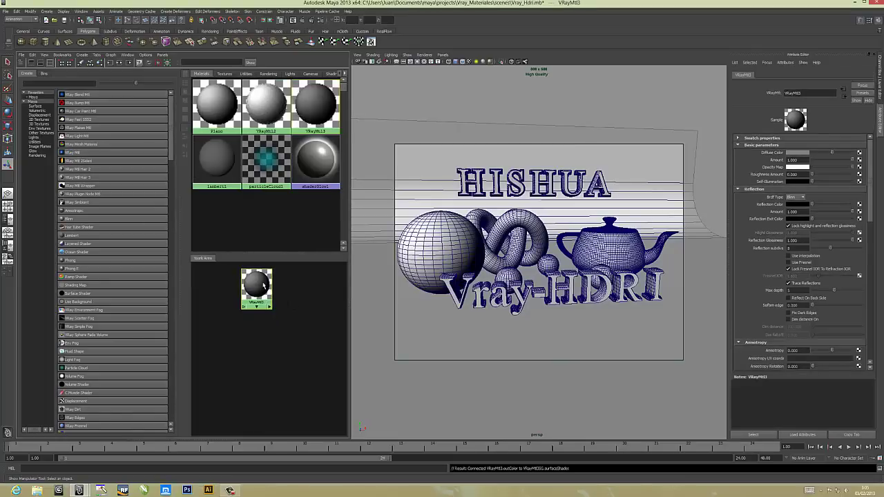
middle_click_drag(313, 297, 298, 341, "alt")
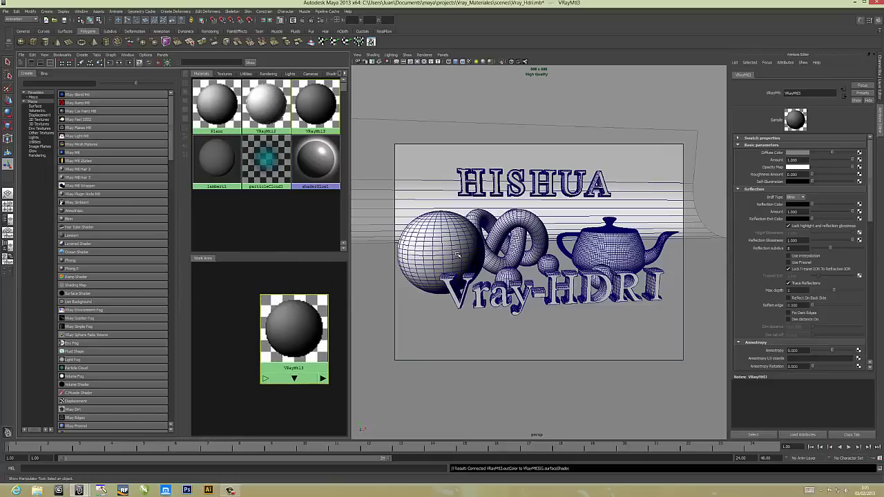
Select the large sphere, then load VRayMtl3's settings in the Attribute Editor
left_click(507, 276)
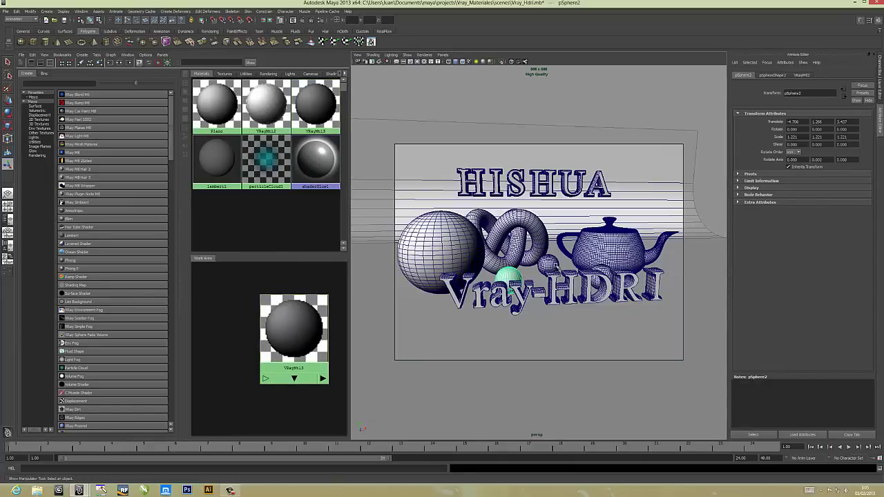
left_click(445, 259)
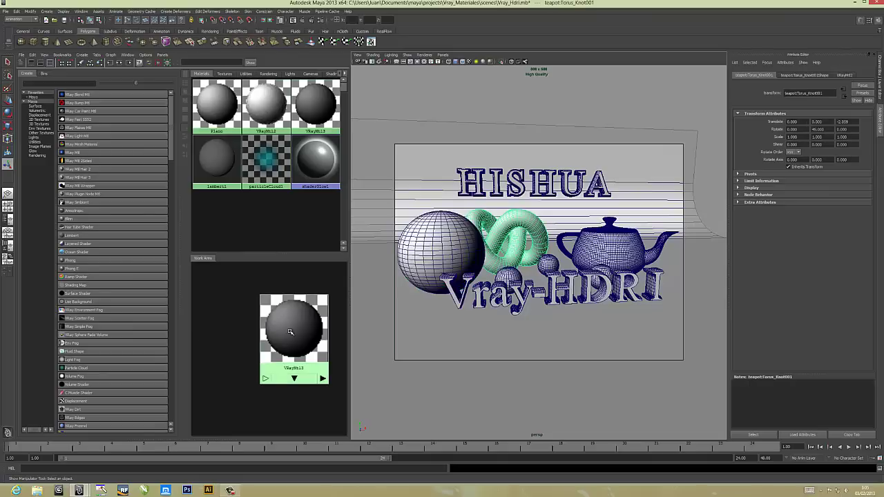
left_click(289, 333)
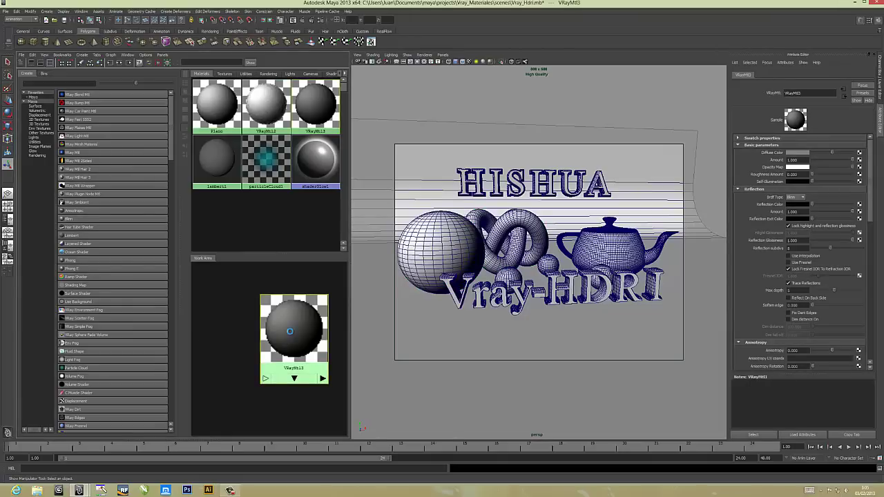
Rename the material to Torus1 with a black diffuse and near-white reflection colour
left_click_drag(808, 93, 765, 97)
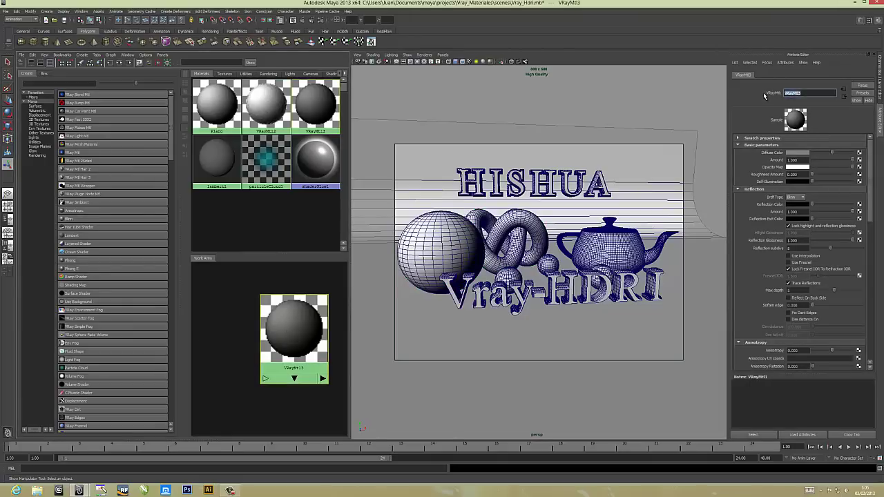
type("Torus1")
left_click_drag(832, 153, 806, 153)
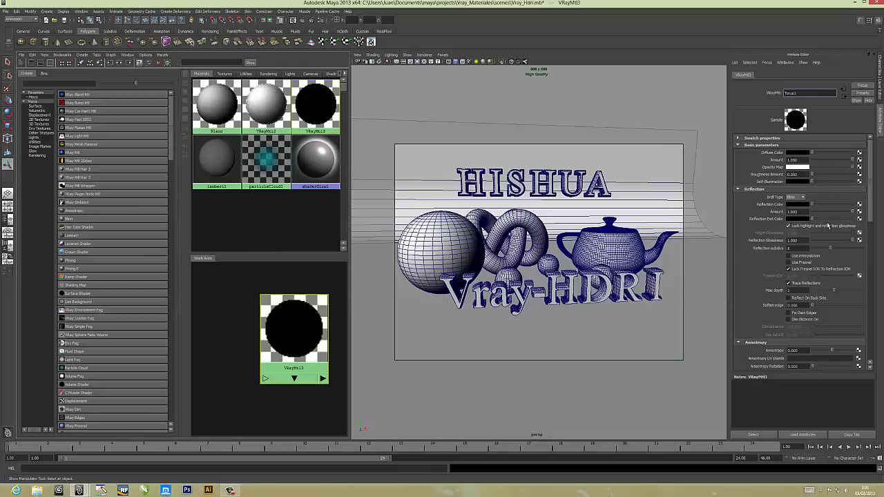
left_click_drag(813, 206, 844, 205)
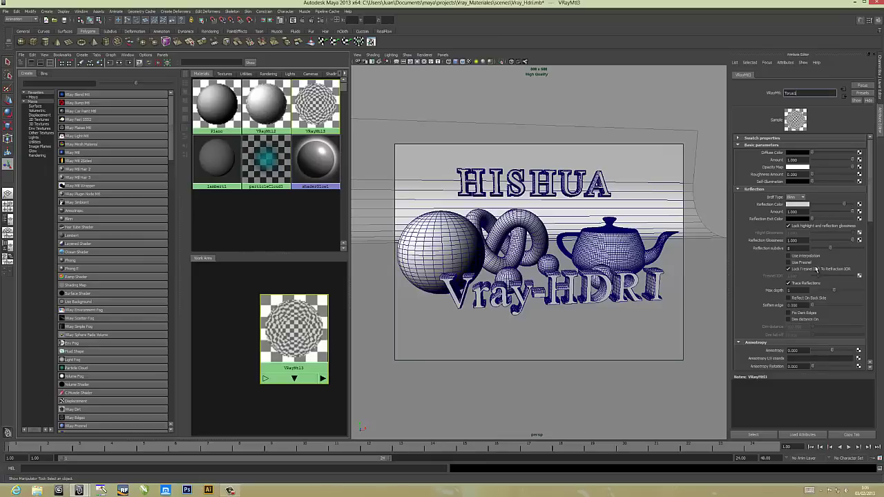
Turn on Fresnel reflections and unlock the Fresnel IOR from the refraction IOR
left_click(789, 262)
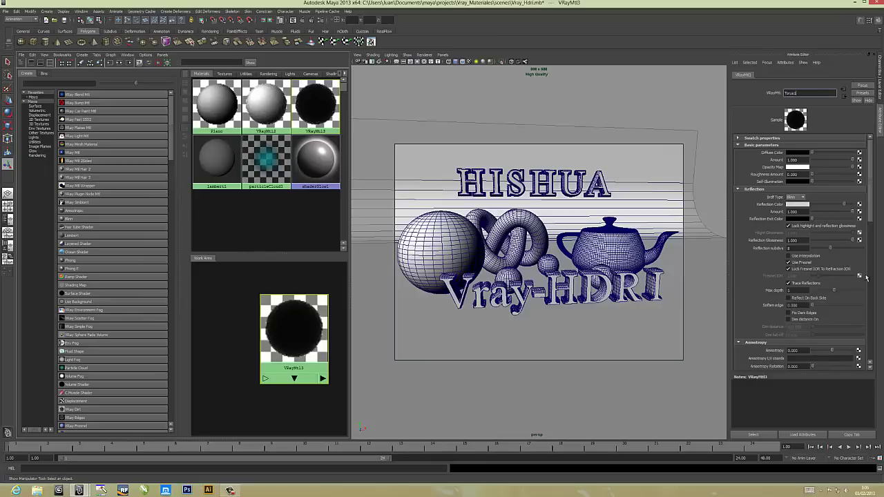
left_click_drag(872, 223, 871, 244)
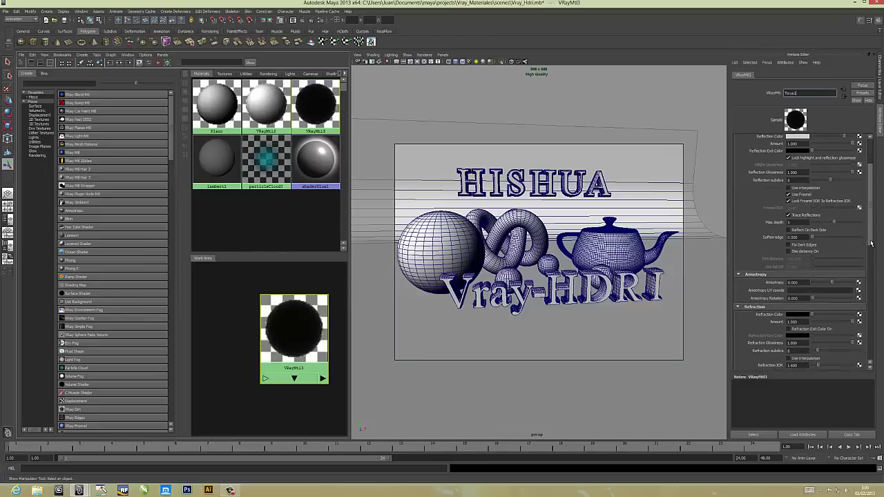
left_click(789, 201)
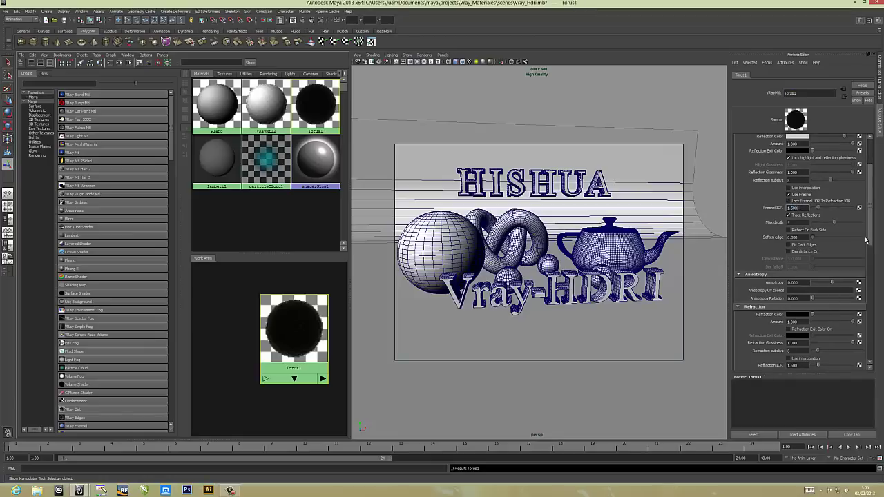
left_click_drag(868, 233, 869, 262)
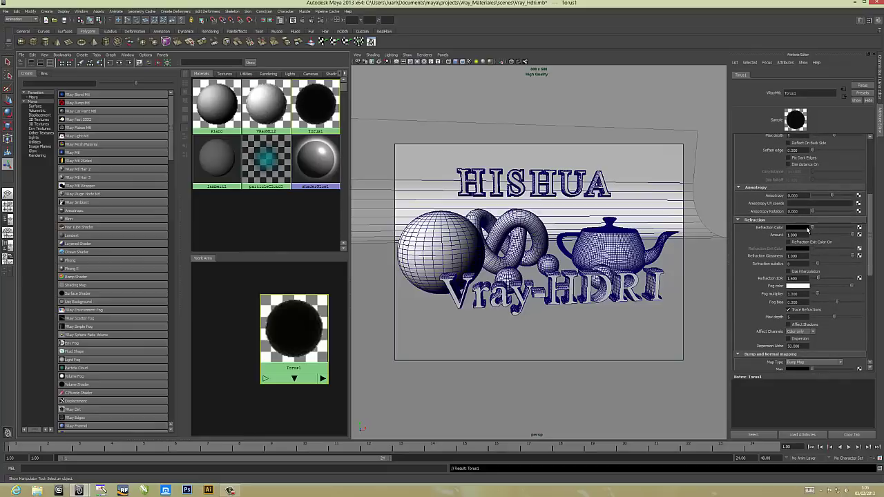
Set a fully saturated orange refraction colour and adjust the refraction IOR
left_click(805, 229)
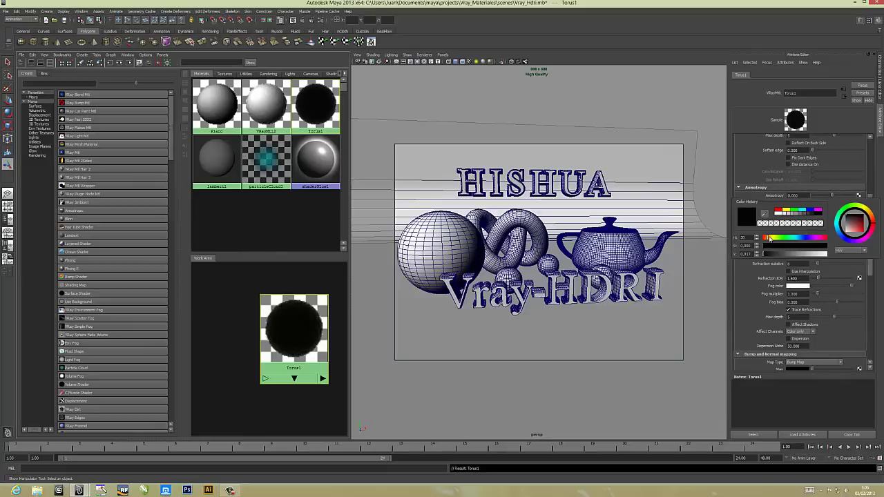
left_click(811, 246)
left_click(821, 254)
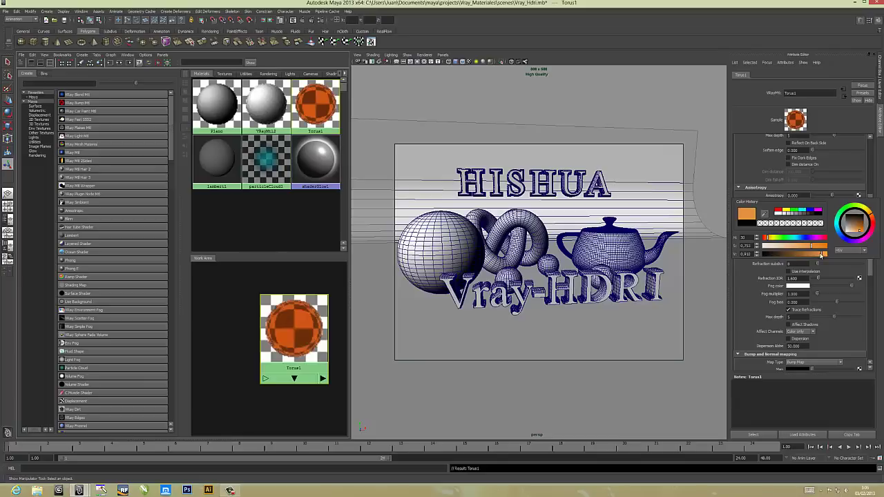
mouse_move(816, 245)
left_mouse_down()
mouse_move(828, 243)
mouse_move(828, 253)
mouse_move(817, 248)
left_mouse_up()
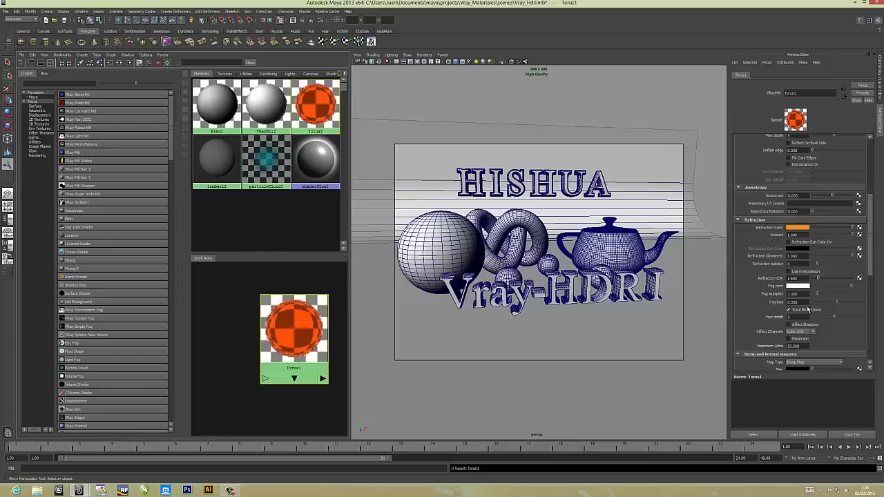
left_click(794, 279)
type("1.500")
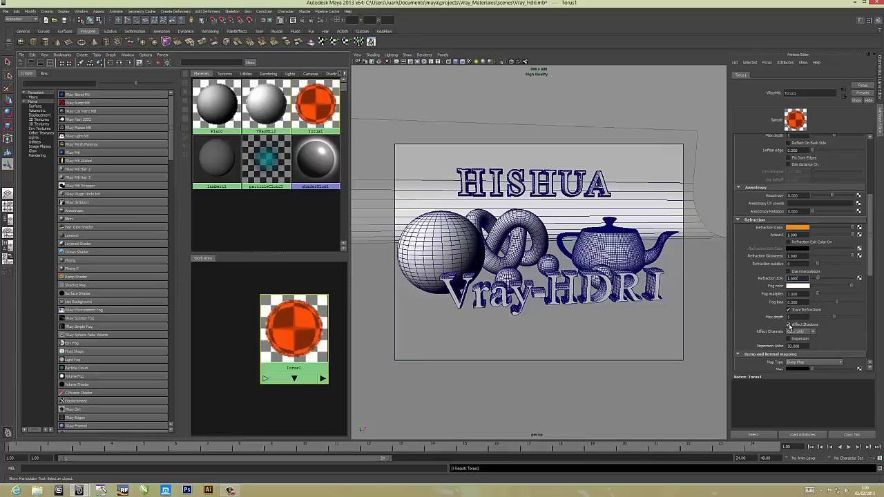
left_click(508, 221)
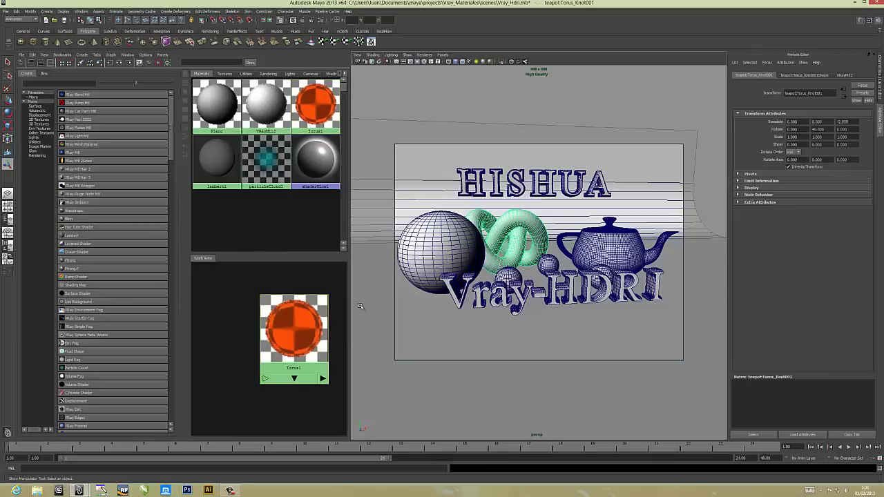
Assign Torus1 to the torus knot, clear the work area and create a new V-Ray material
right_click(303, 314)
left_click(304, 297)
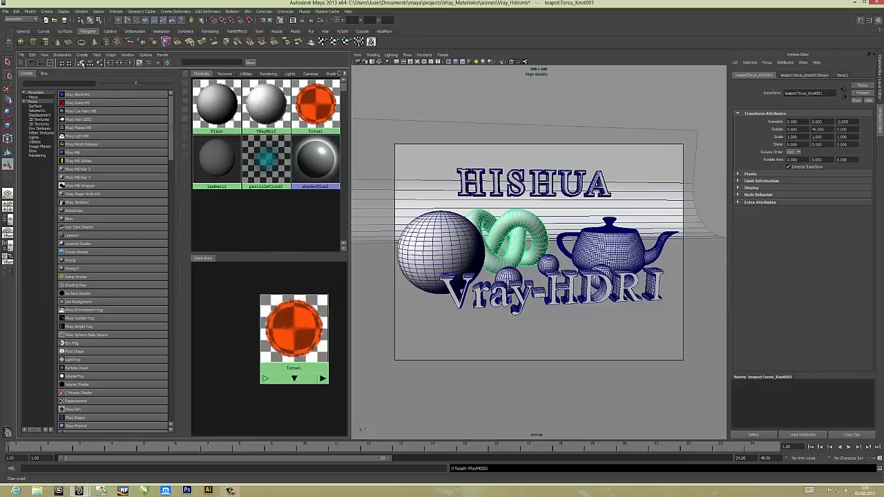
left_click(81, 62)
left_click(72, 152)
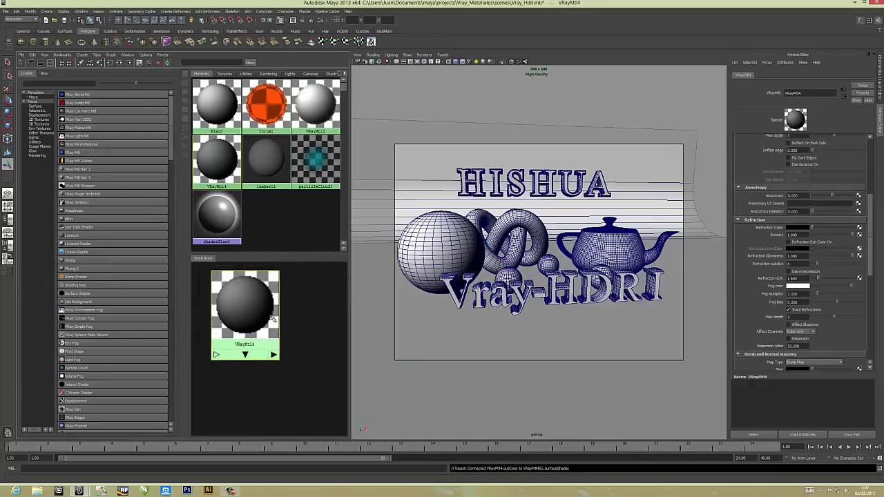
Assign the new material to two small spheres and rename it Esferas1
left_click(548, 263)
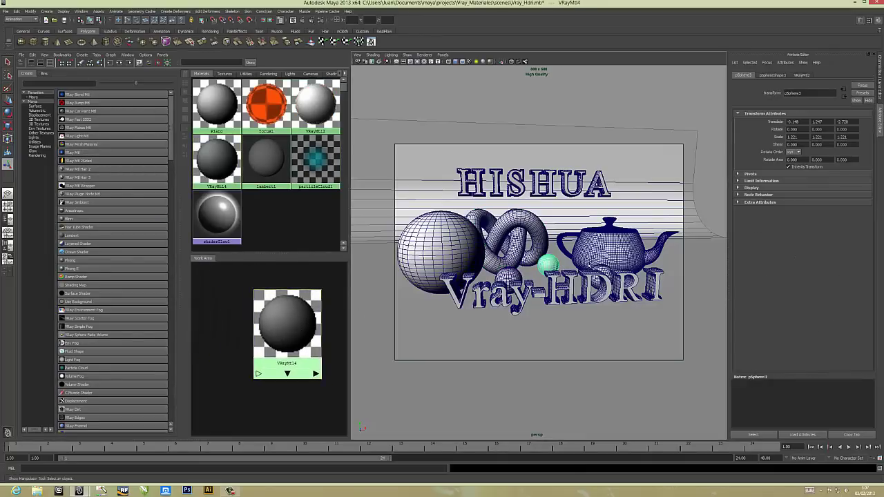
left_click(511, 274)
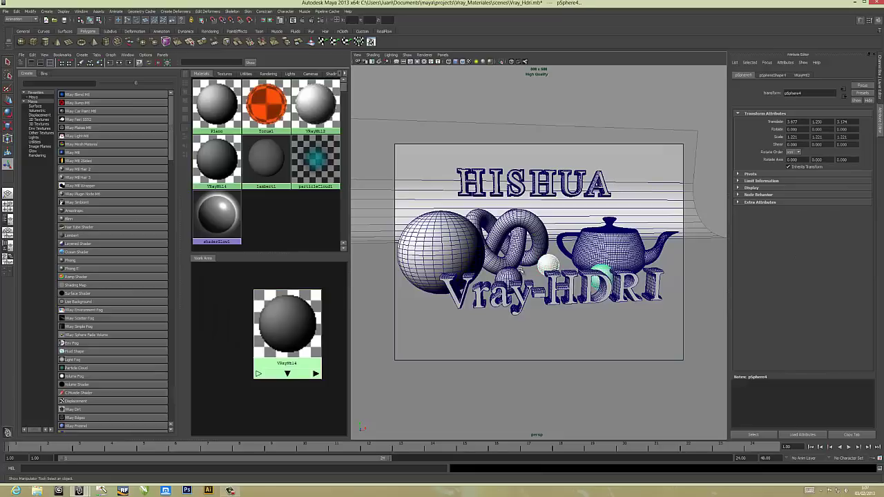
right_click_drag(276, 323, 280, 308)
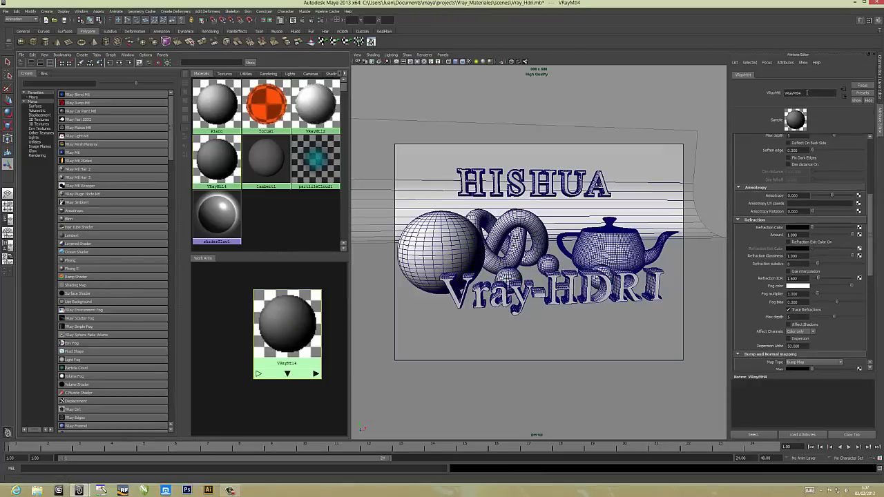
double_click(793, 93)
type("Bl")
key("Return")
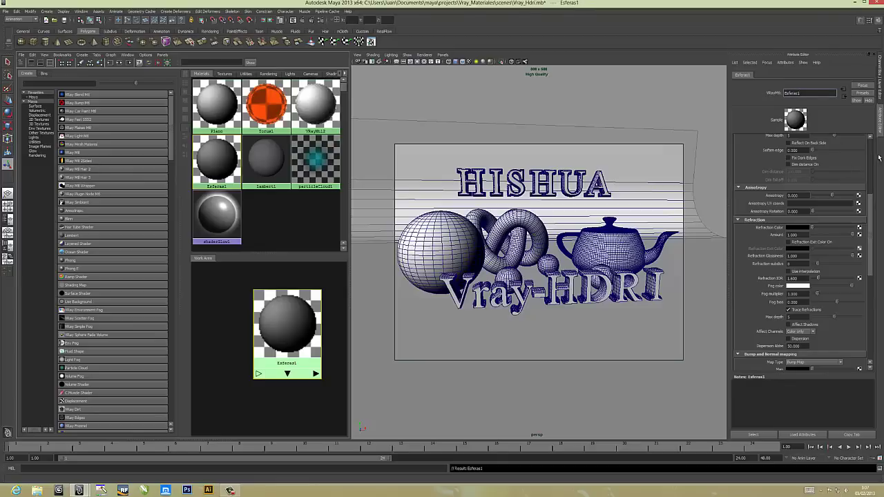
Give Esferas1 a black diffuse, white reflection and the Phong BRDF type
left_click_drag(871, 203, 880, 138)
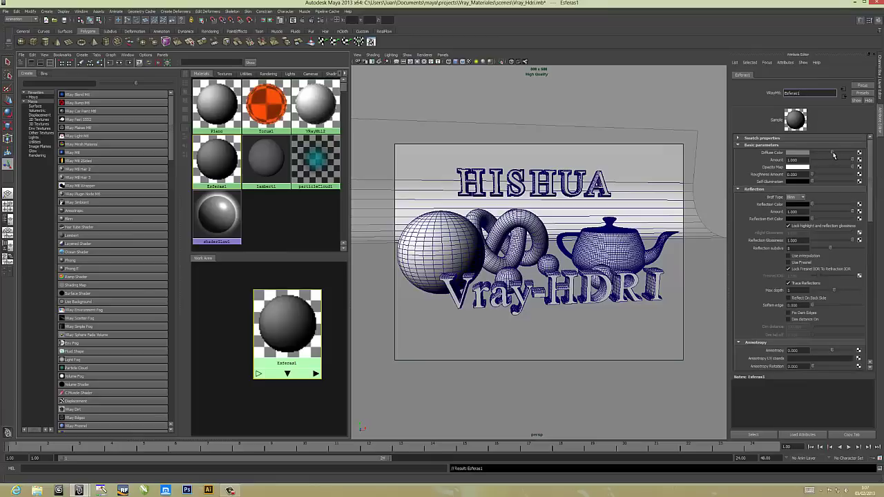
left_click_drag(832, 152, 808, 152)
left_click_drag(812, 205, 830, 206)
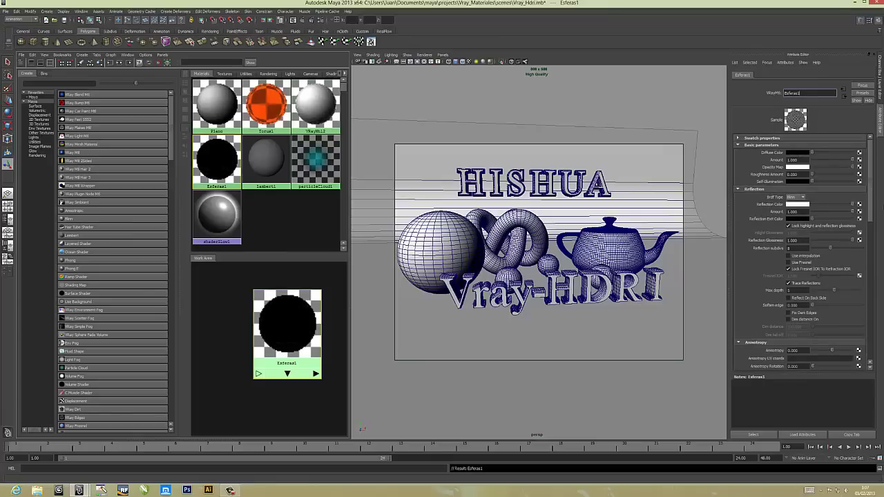
left_click(794, 197)
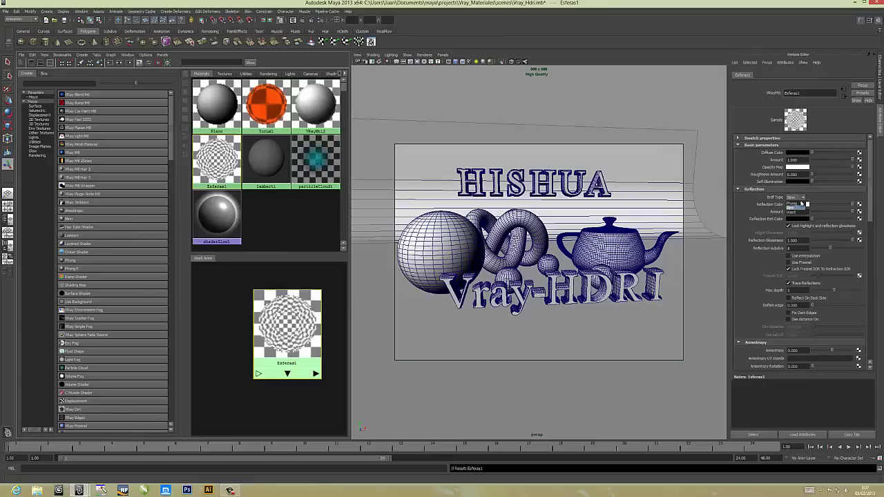
left_click(794, 199)
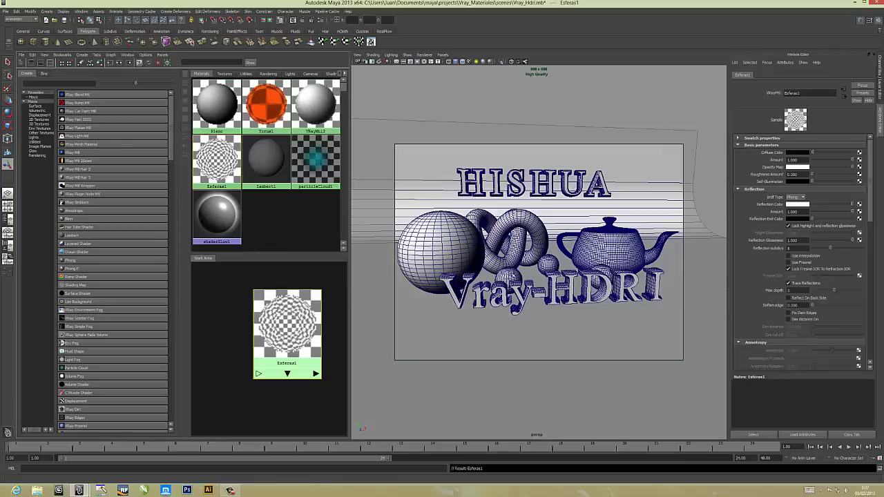
Assign Esferas1 to the remaining small spheres
right_click_drag(286, 324, 355, 304)
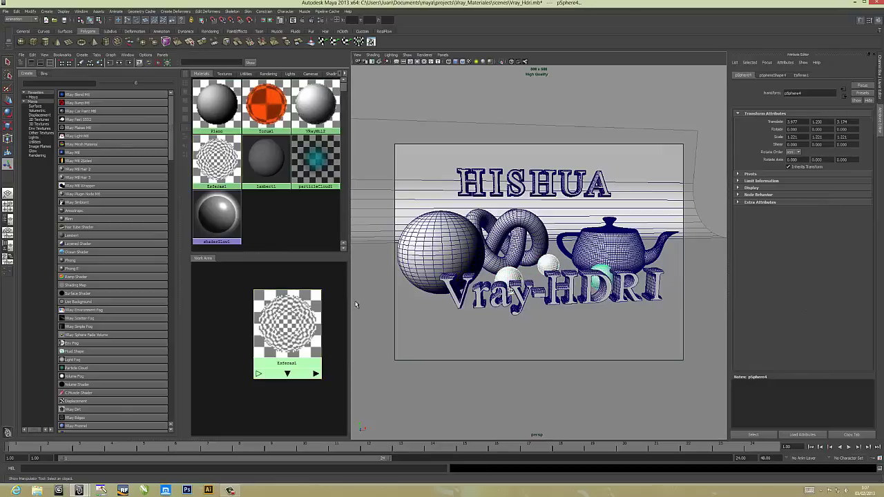
right_click_drag(308, 309, 306, 294)
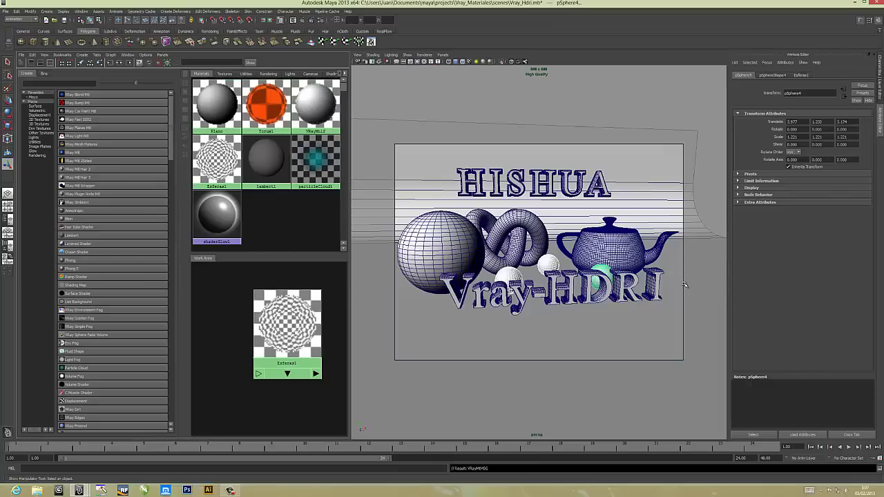
left_click(638, 251)
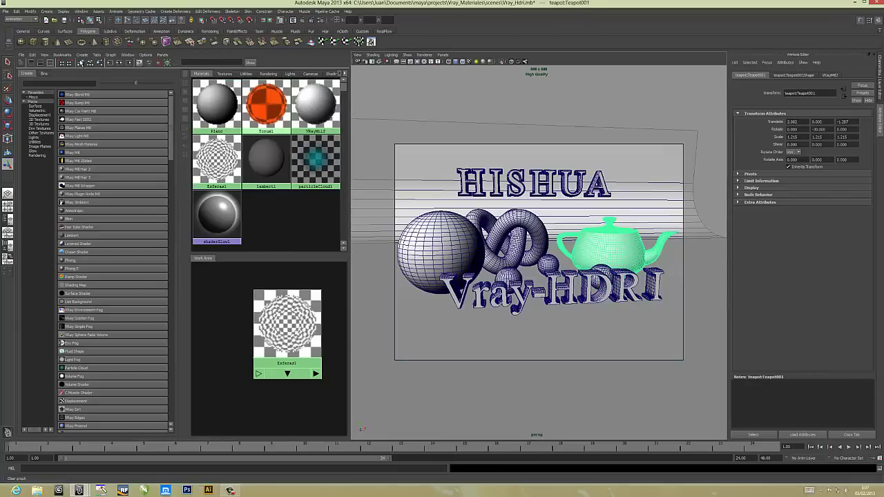
Create a new V-Ray material with an orange diffuse colour
left_click(80, 62)
left_click(69, 152)
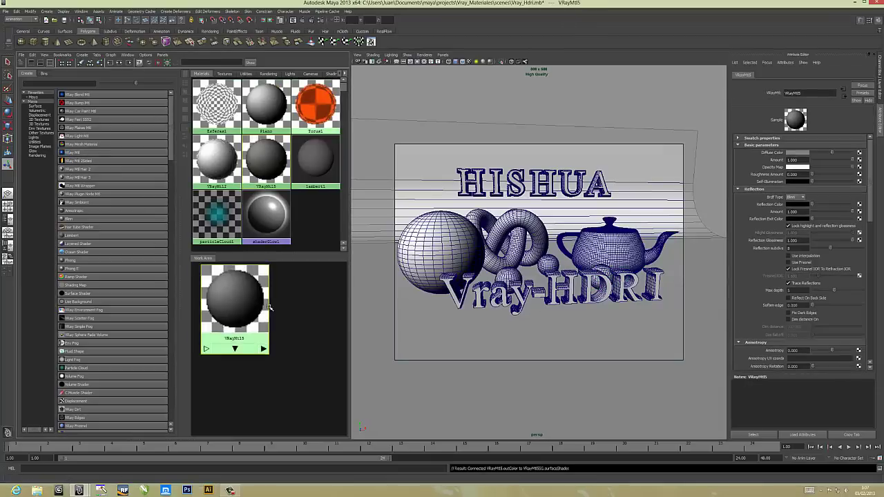
left_click(797, 152)
left_click(770, 167)
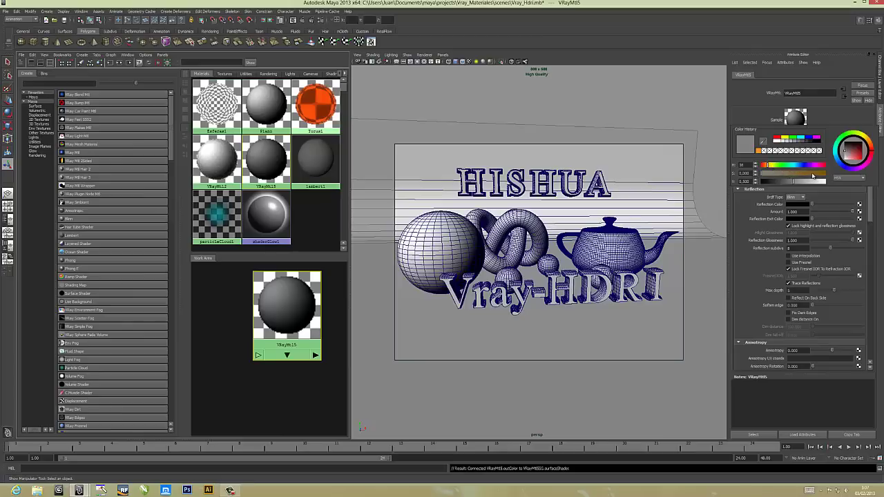
mouse_move(813, 175)
left_mouse_down()
mouse_move(823, 174)
mouse_move(798, 183)
mouse_move(828, 177)
left_mouse_up()
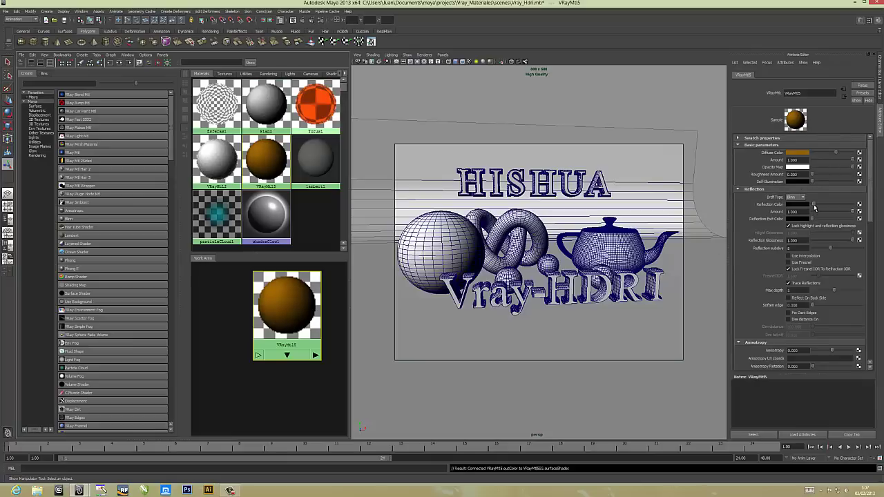
Assign the orange material to the teapot and open its settings
left_click(617, 247)
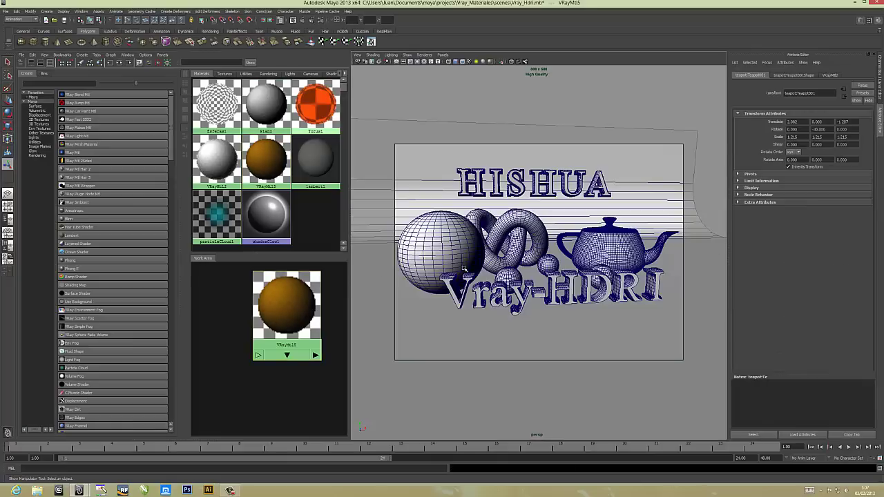
right_click(286, 304)
left_click(277, 280)
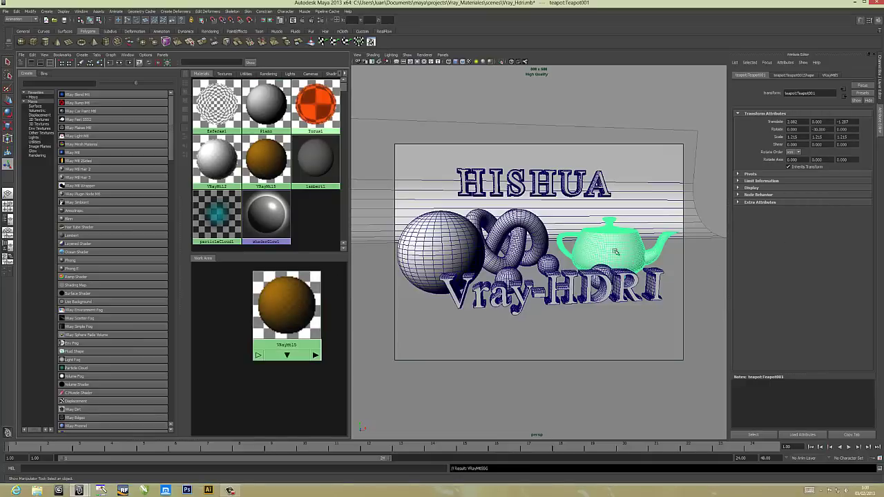
left_click(308, 304)
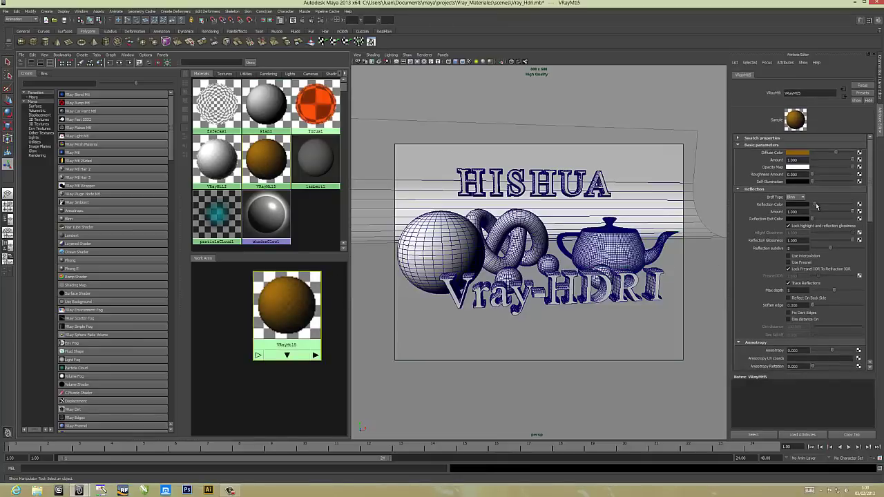
Raise the reflection colour to white, reassign the material to the teapot and render with V-Ray
left_click_drag(845, 205, 850, 205)
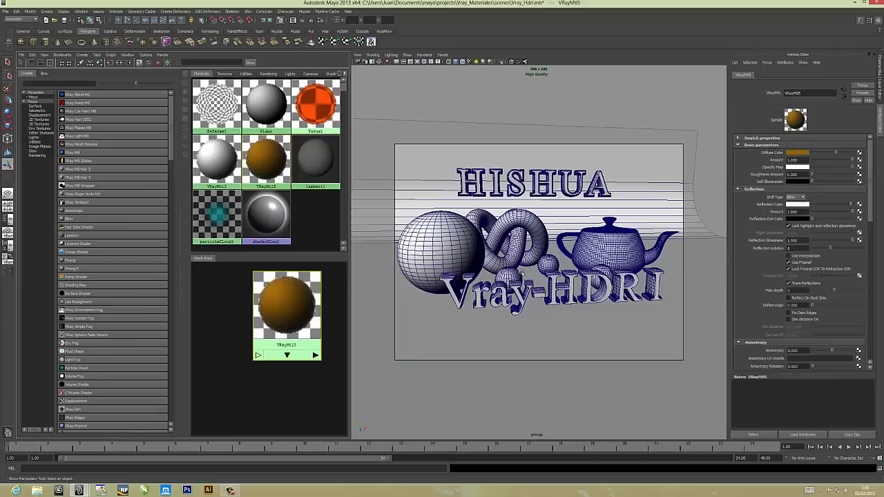
left_click(611, 241)
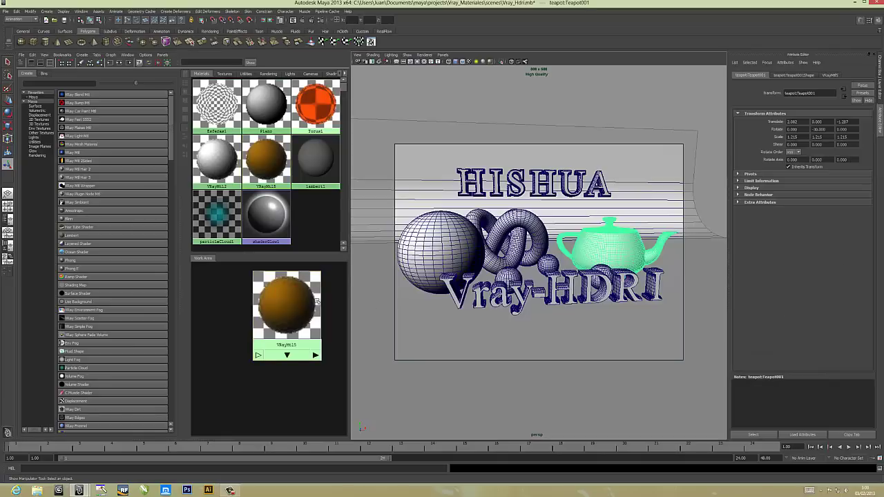
right_click_drag(286, 298, 288, 283)
left_click(288, 283)
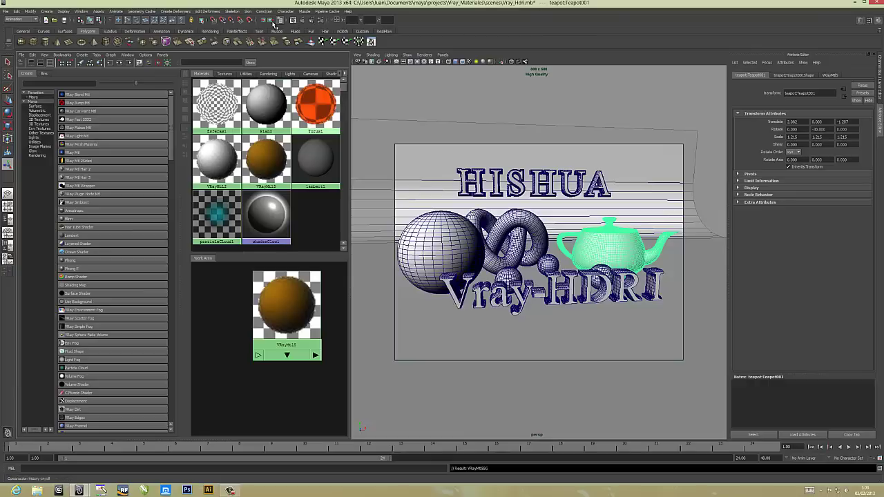
left_click(301, 20)
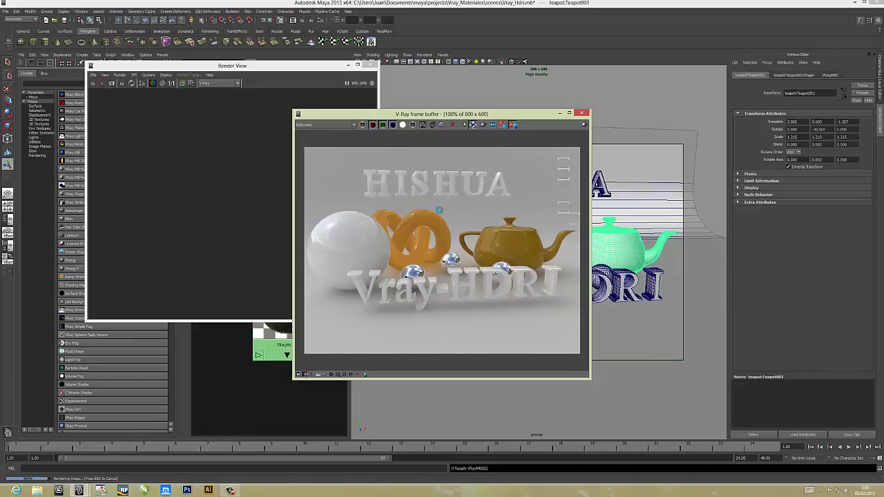
Close the Render View and V-Ray frame buffer once the teapot render finishes
left_click(372, 64)
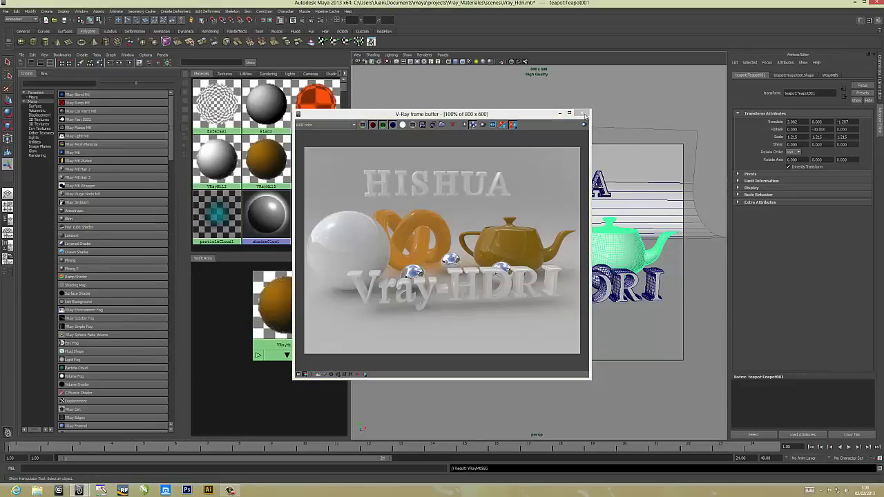
left_click(584, 114)
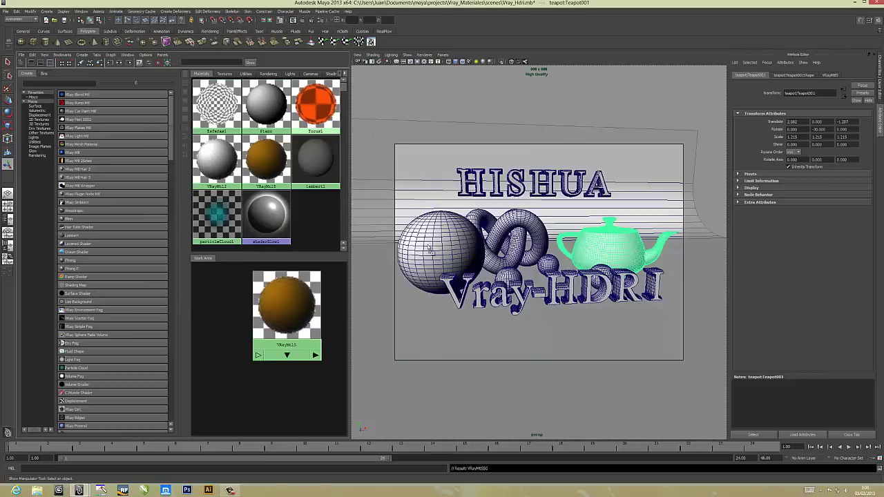
Apply Torus1 to the big sphere, select the torus knot and clear the work area
middle_click_drag(428, 245, 466, 243)
left_click(515, 223)
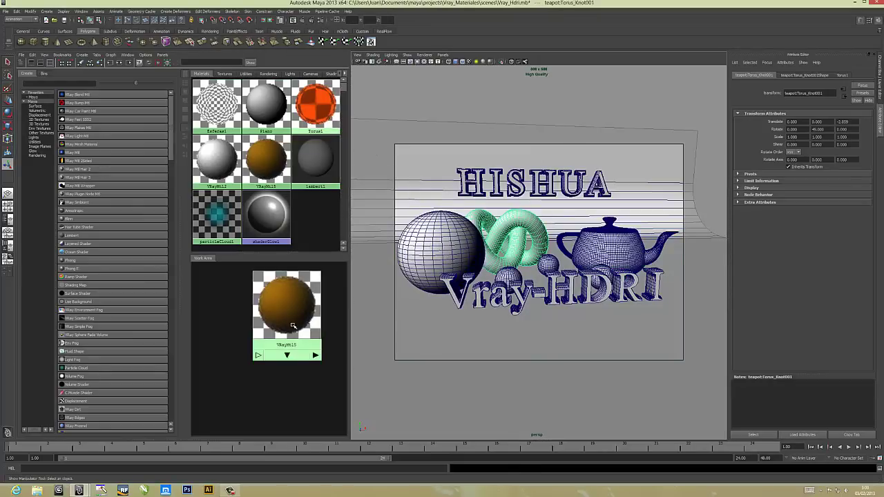
left_click(80, 63)
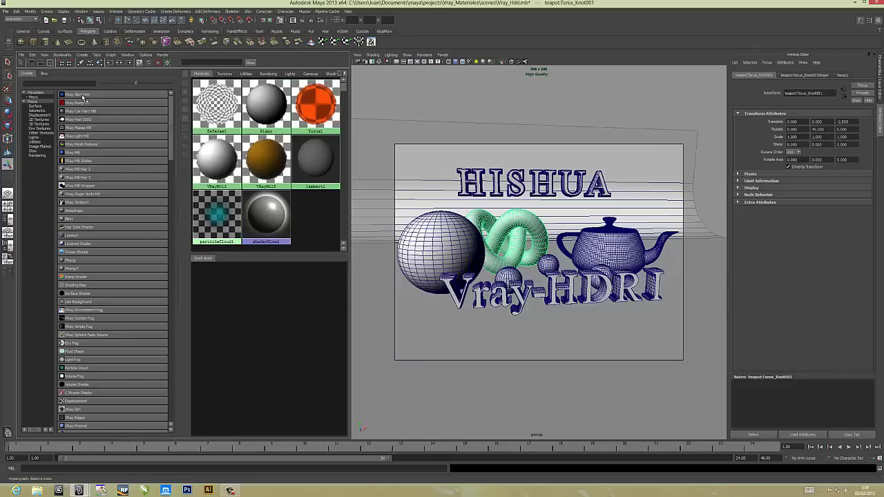
Create a VRayEdges1 texture from 2D Textures and arrange it beside its place2dTexture node
left_click(39, 120)
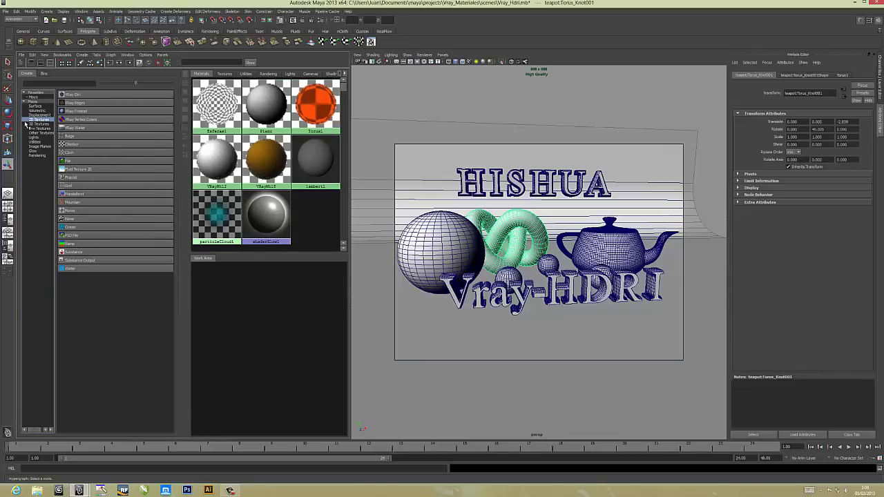
left_click(74, 104)
left_click_drag(232, 285, 295, 315)
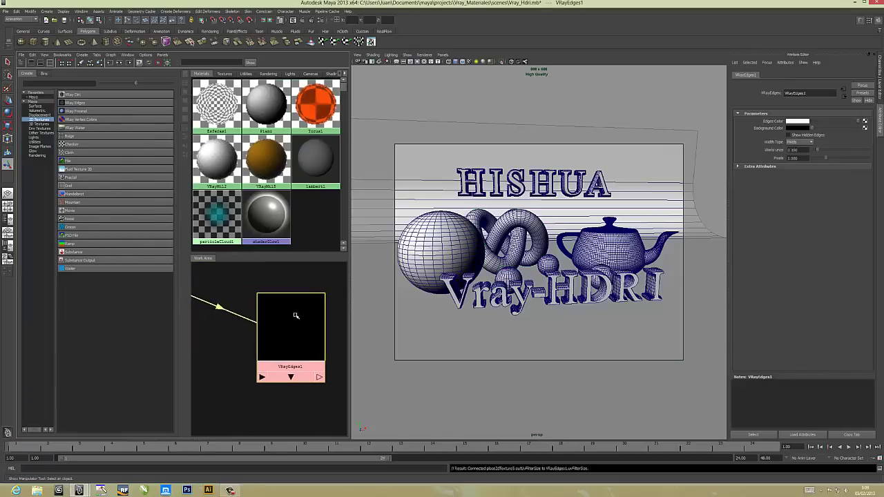
scroll(278, 329, "down", 2)
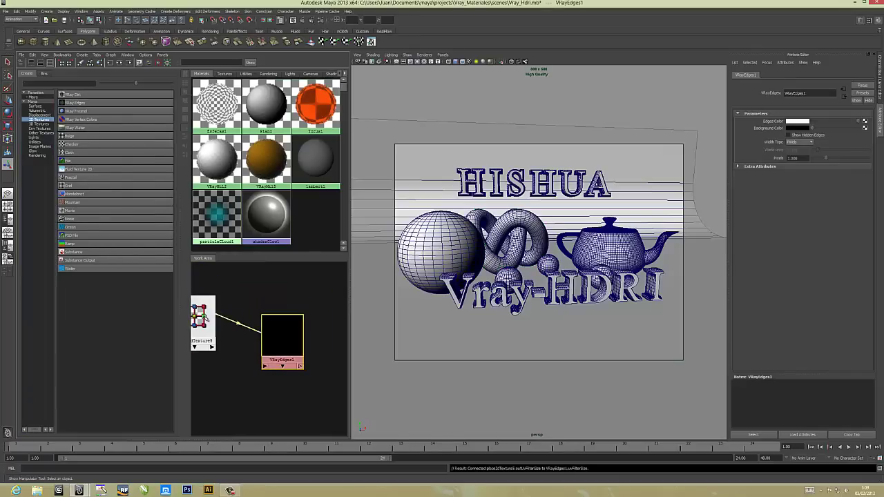
left_click_drag(203, 319, 234, 341)
left_click(285, 337)
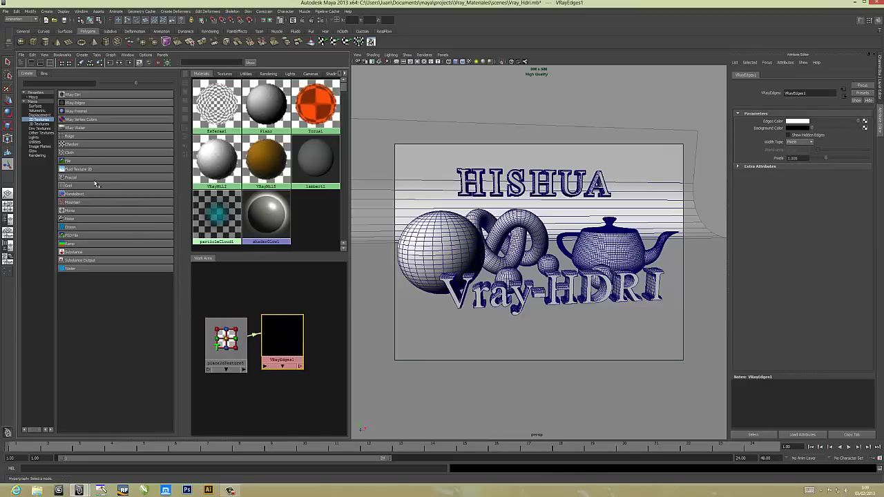
left_click(36, 106)
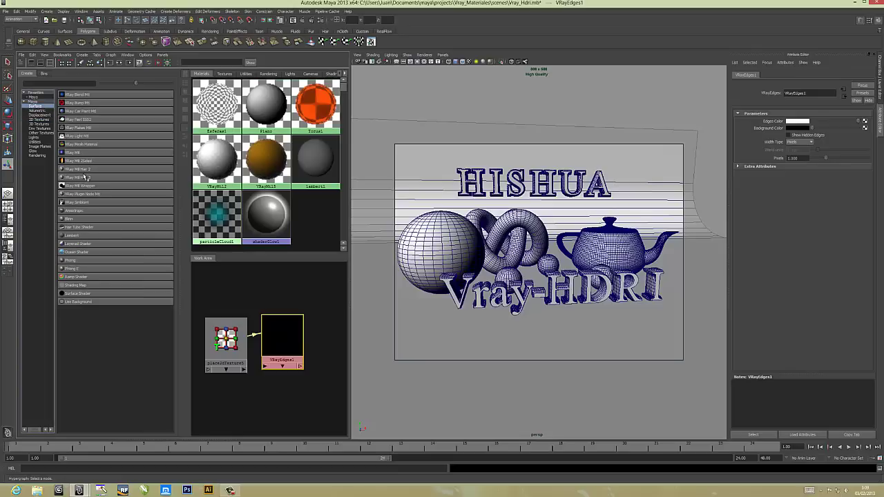
Create surfaceShader1 and connect VRayEdges1 to its colour with the default connection
left_click(76, 295)
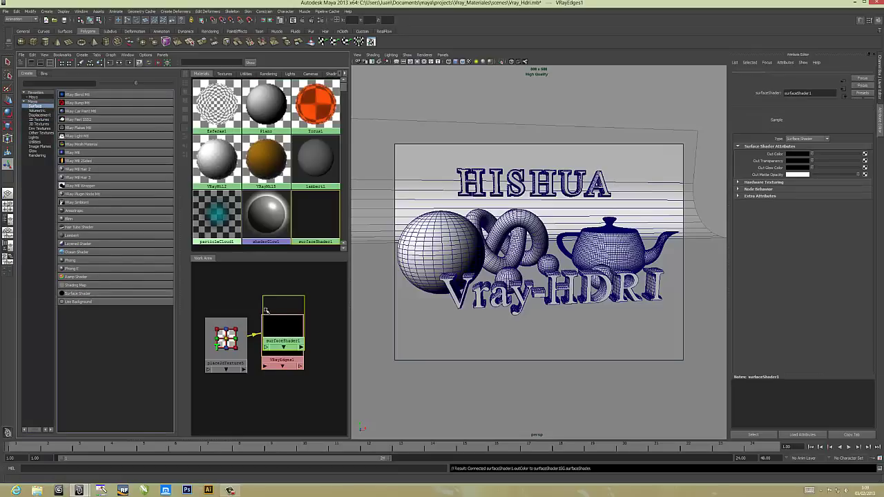
left_click_drag(286, 319, 320, 323)
left_click_drag(227, 338, 214, 304)
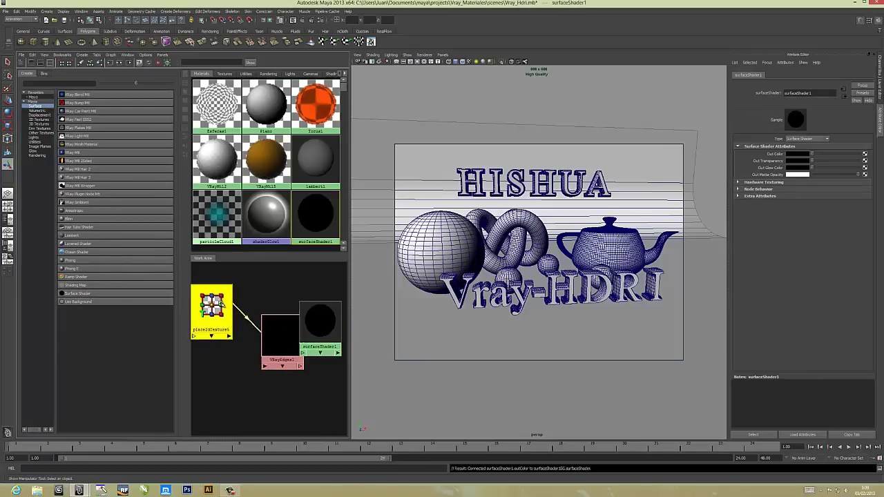
middle_click_drag(283, 334, 317, 319)
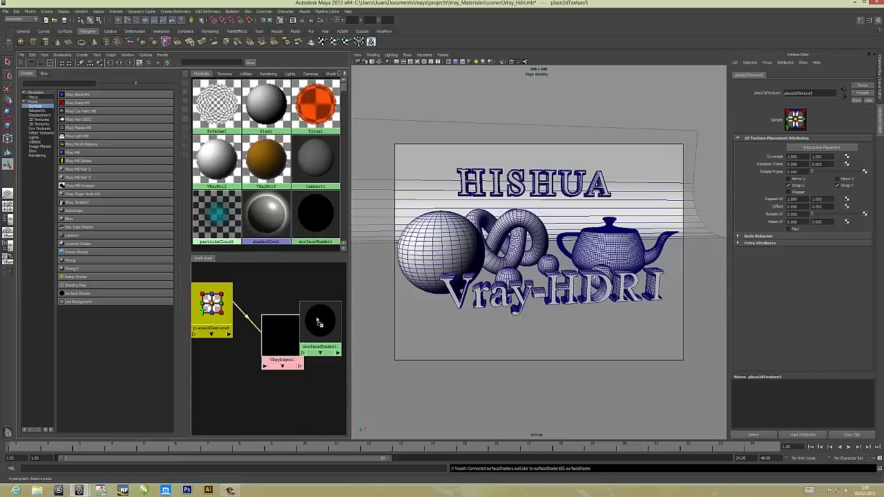
left_click(329, 329)
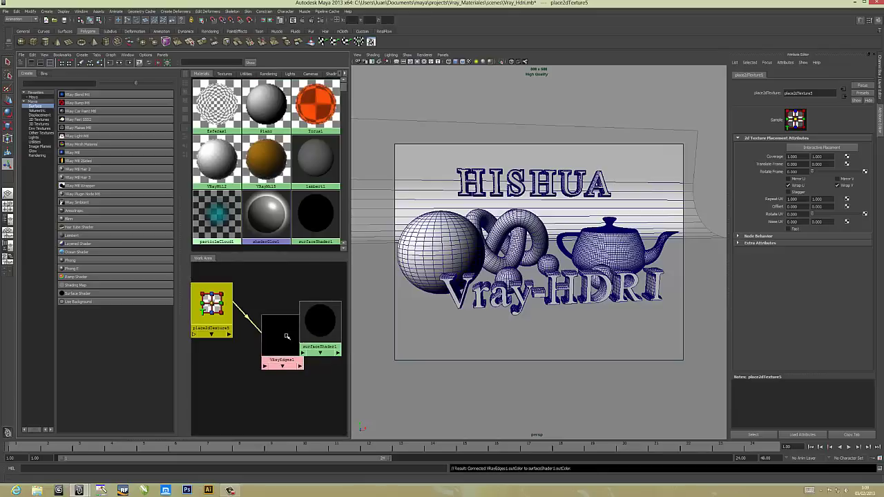
left_click_drag(285, 335, 271, 310)
Apply surfaceShader1 to the torus knot and render to preview the edges
left_click(314, 311)
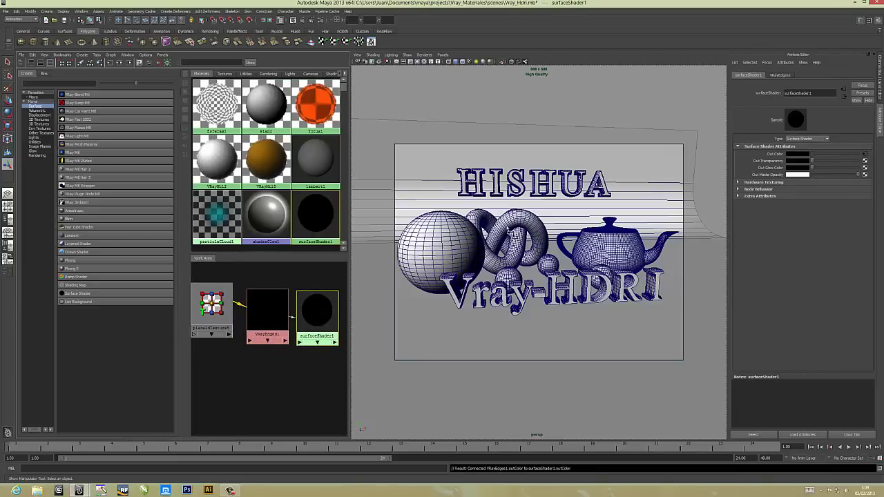
middle_click_drag(516, 225, 514, 221)
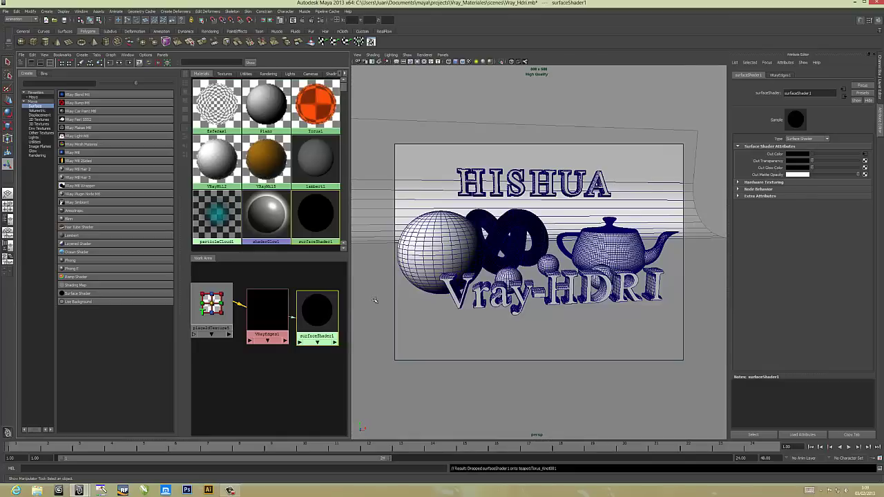
left_click(268, 307)
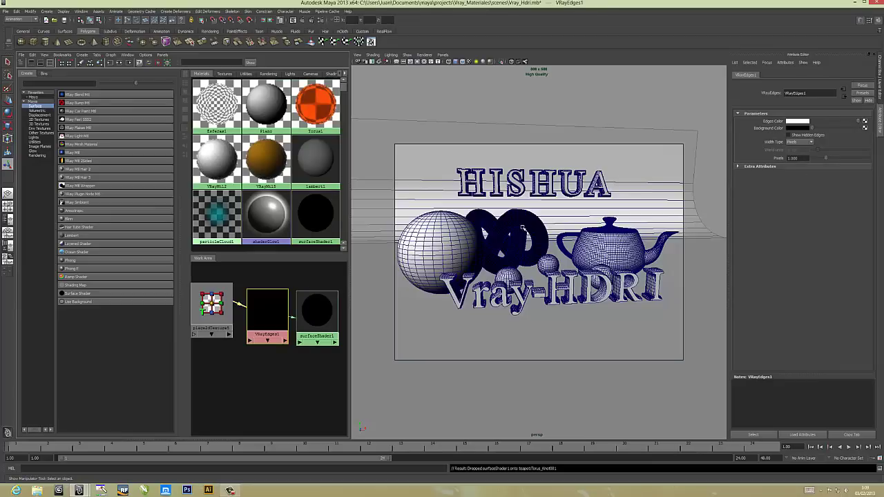
left_click(303, 21)
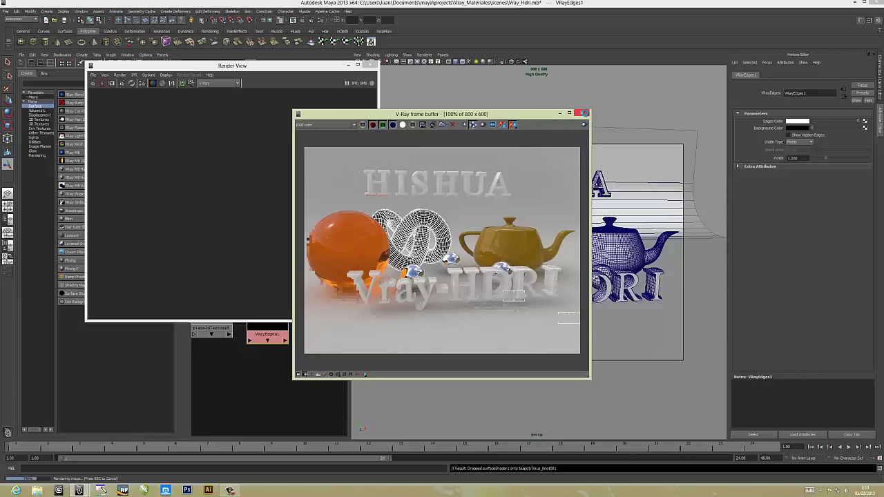
Close the V-Ray frame buffer after reviewing the white wireframe render
left_click(584, 112)
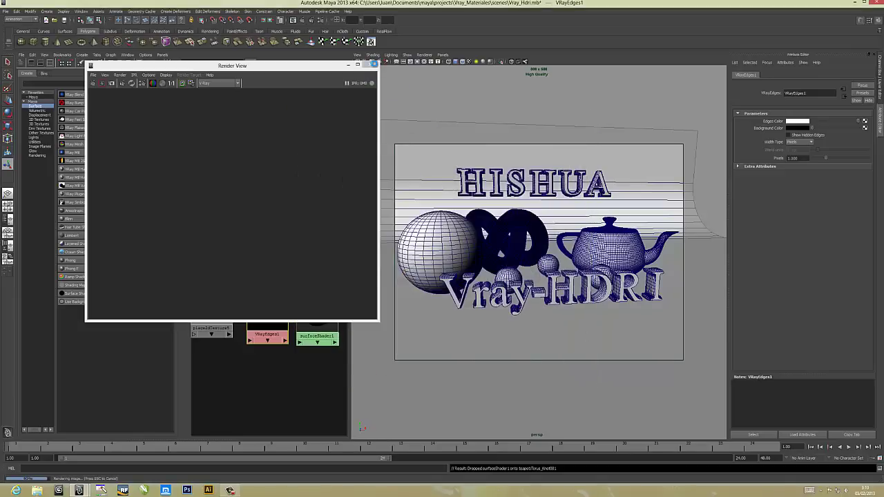
Change the VRayEdges1 edge colour to bright green
left_click(370, 65)
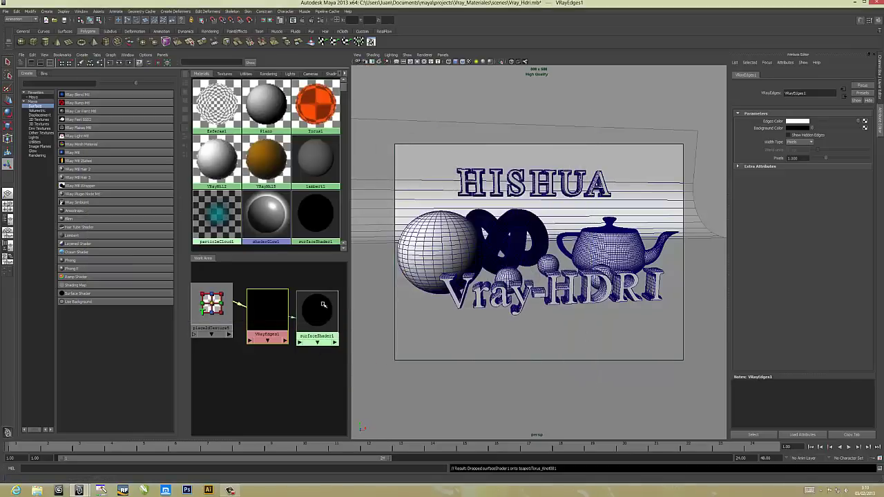
left_click(315, 314)
left_click(268, 307)
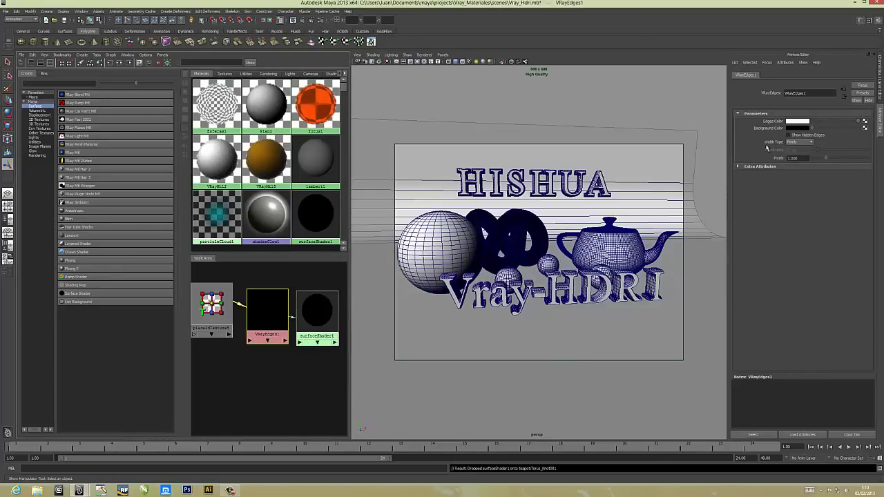
left_click(801, 122)
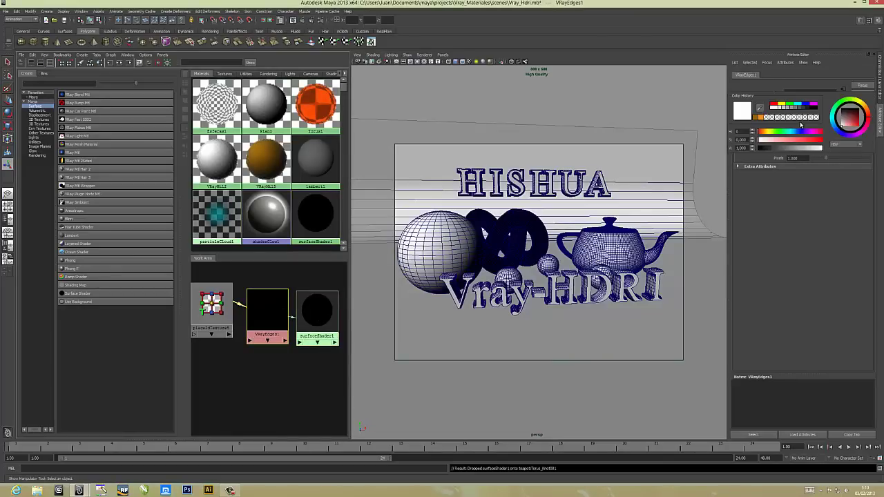
left_click(789, 105)
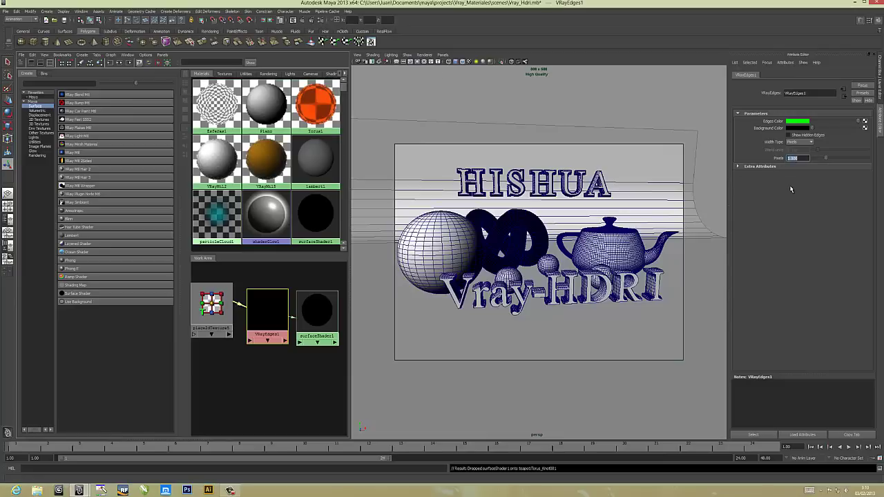
Re-render to check the green edges, then close both render windows
left_click(302, 21)
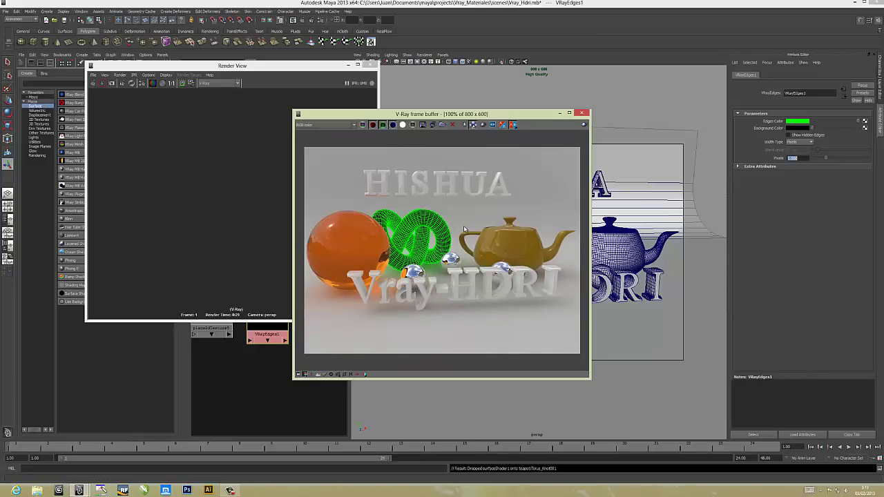
left_click(584, 114)
left_click(370, 66)
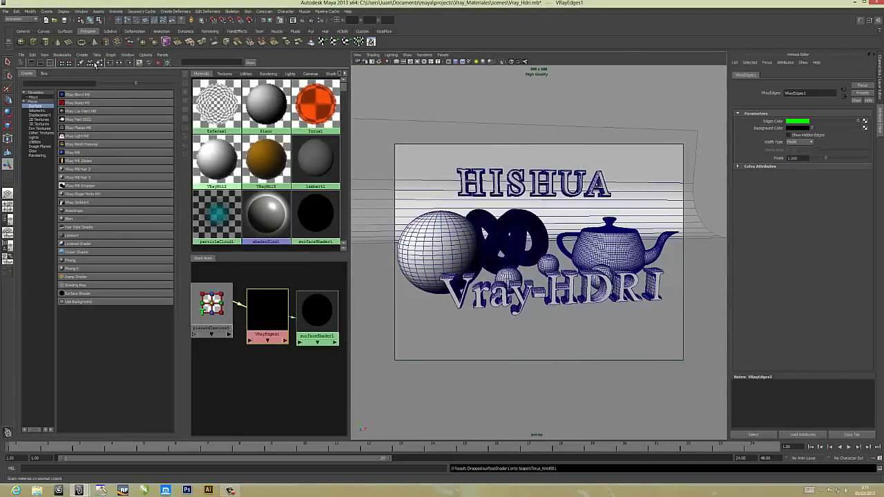
Create a new V-Ray material with a darkened diffuse and a raised reflection colour
left_click(80, 63)
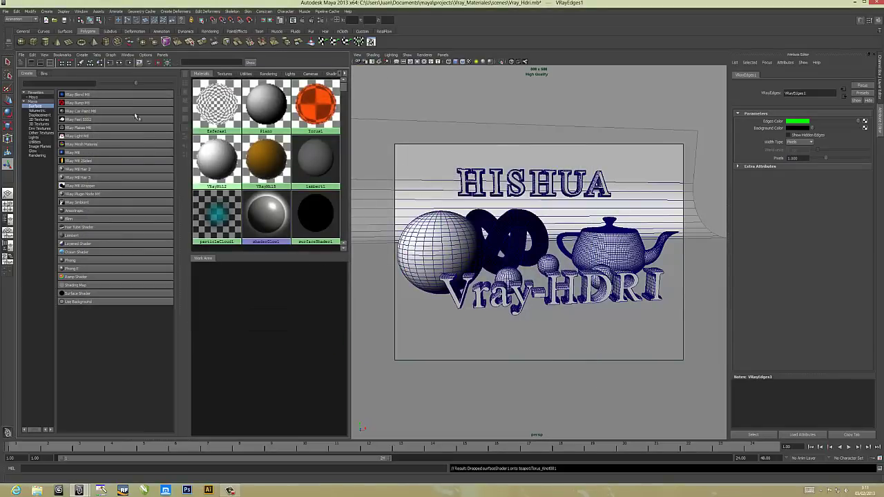
left_click(72, 152)
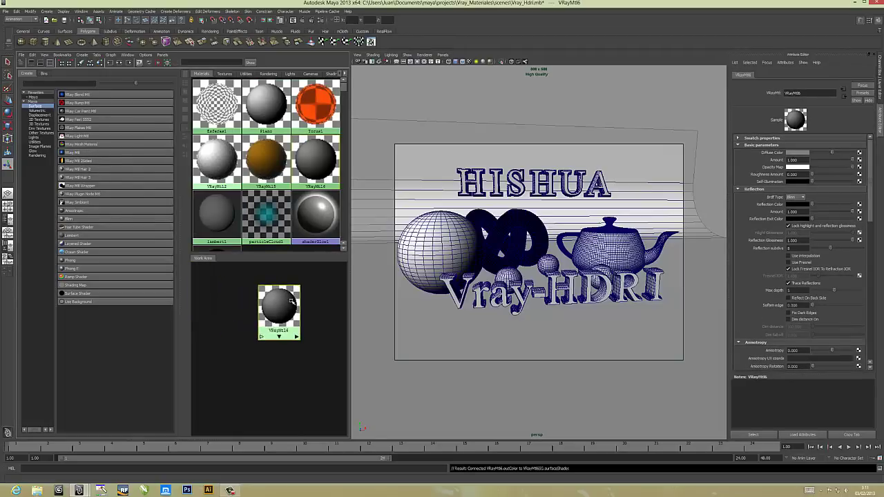
left_click_drag(831, 153, 826, 153)
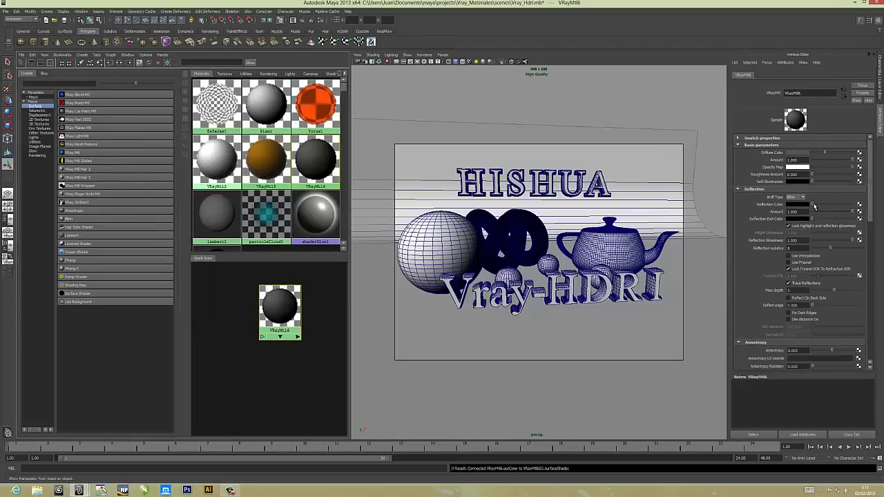
mouse_move(814, 206)
left_mouse_down()
mouse_move(843, 204)
mouse_move(828, 205)
left_mouse_up()
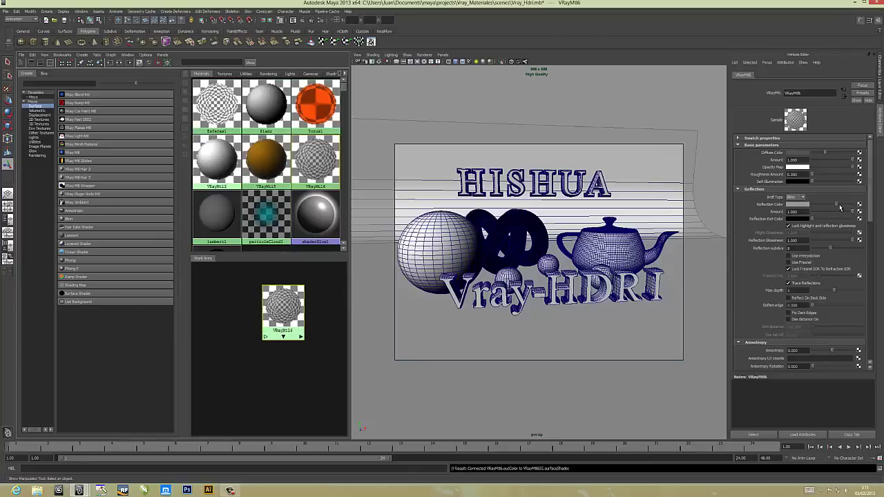
left_click_drag(840, 205, 821, 206)
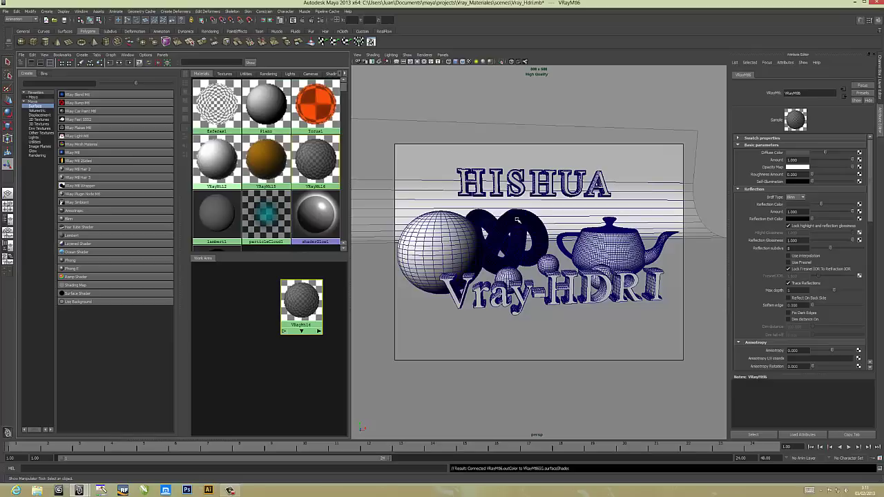
left_click(516, 219)
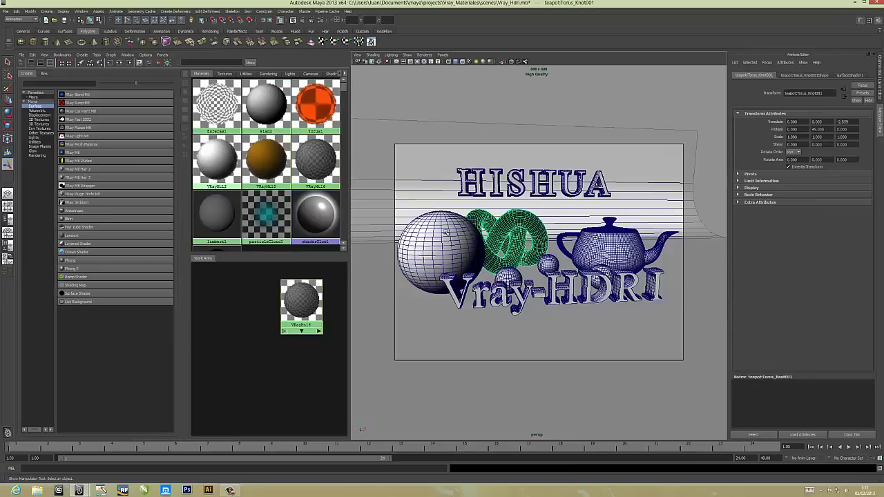
left_click(297, 299)
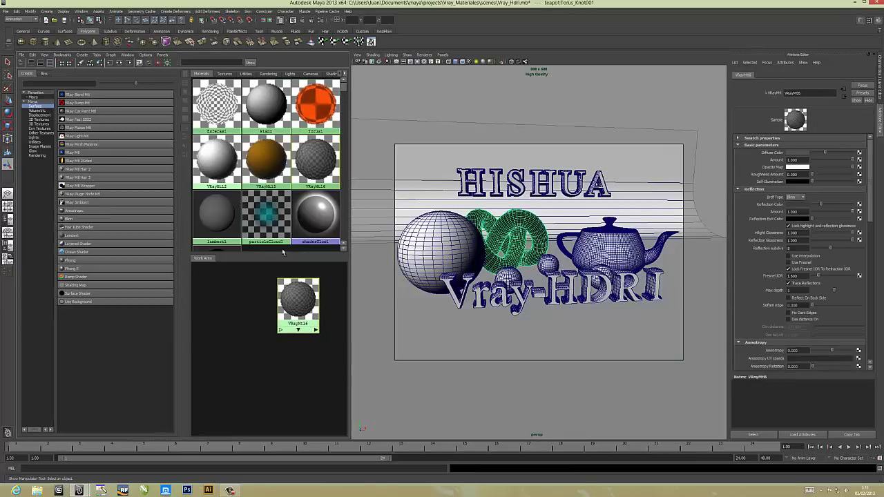
Create a VRayBlendMtl1 blend material and drop it onto the torus knot
left_click(88, 95)
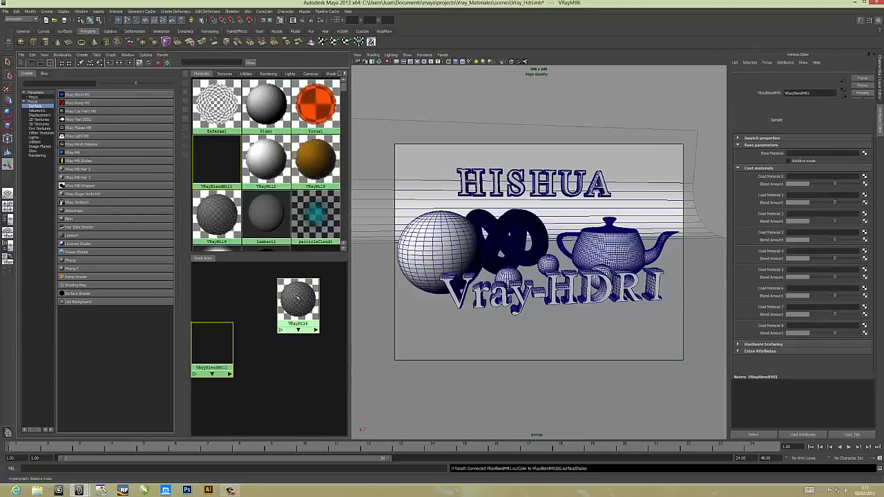
left_click_drag(227, 343, 312, 319)
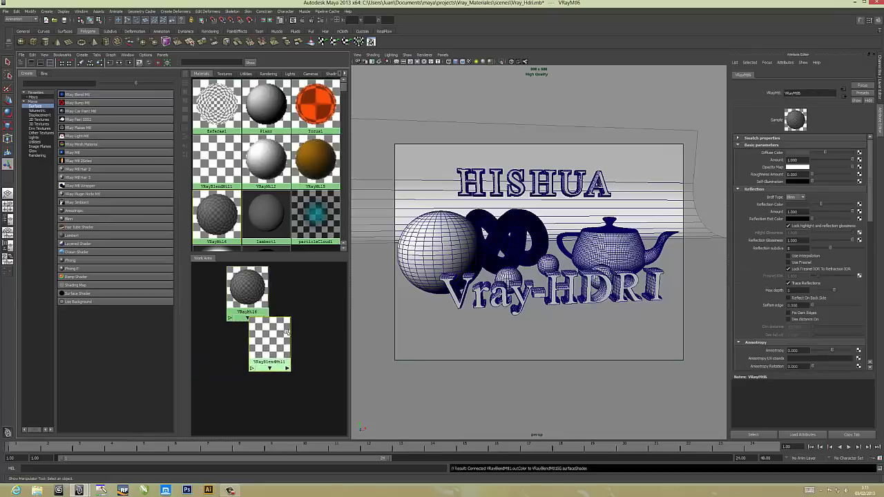
left_click_drag(247, 287, 241, 293)
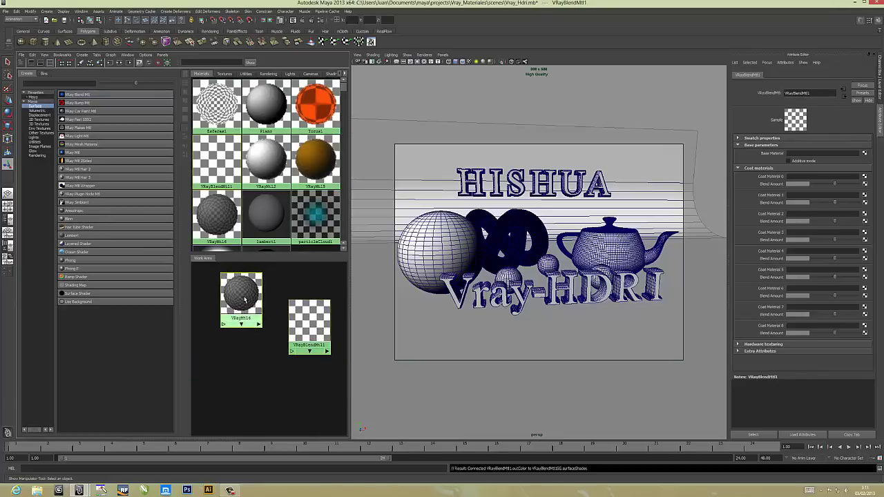
left_click_drag(308, 319, 303, 326)
left_click(302, 323)
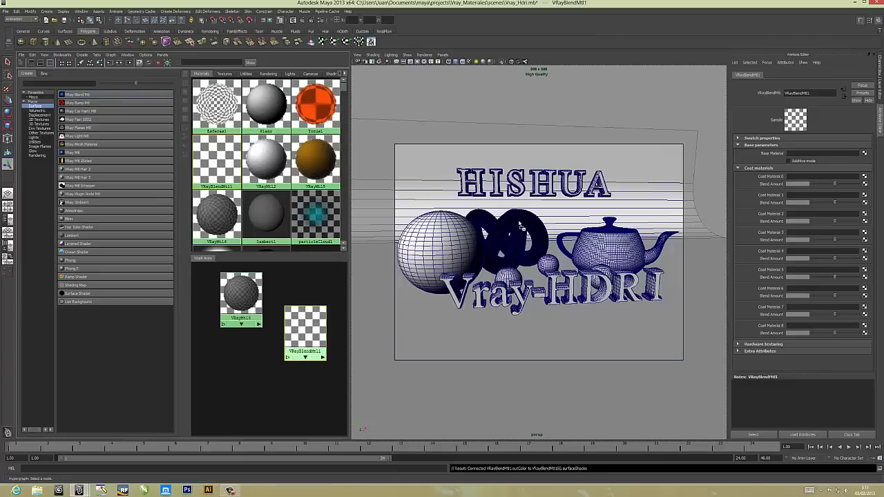
middle_click_drag(521, 227, 522, 227)
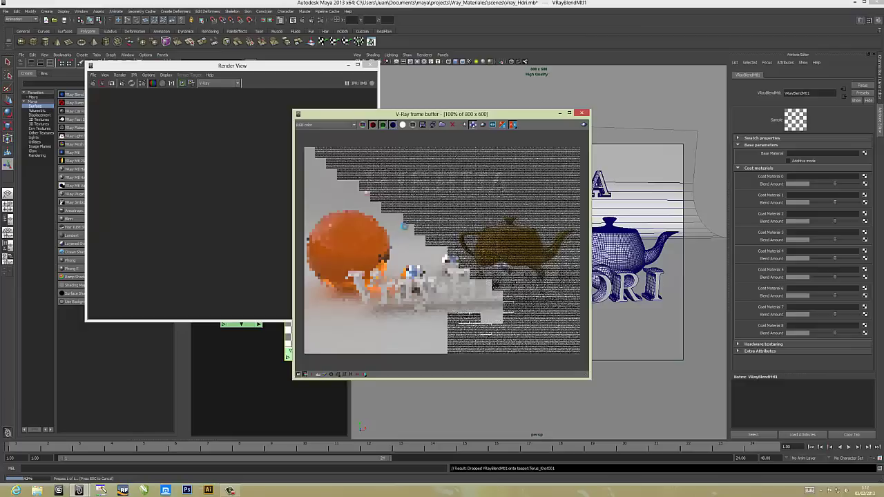
Close the V-Ray frame buffer and Render View windows
left_click(582, 113)
left_click(369, 65)
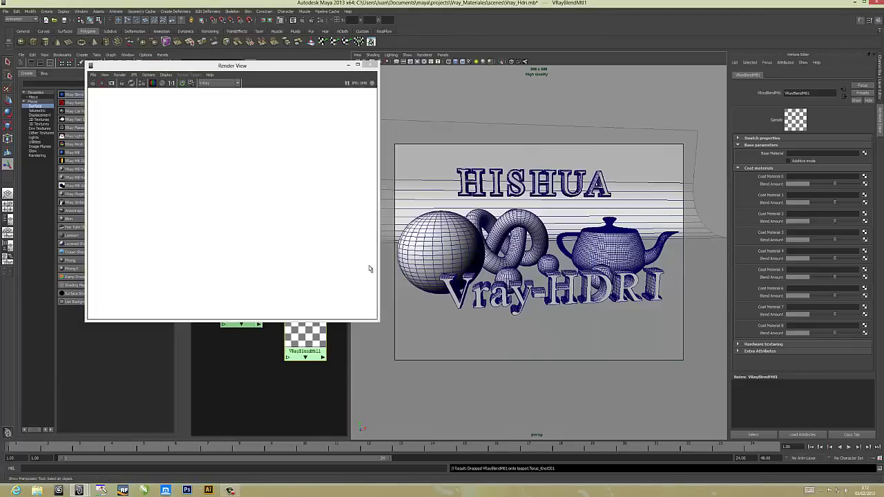
left_click_drag(240, 306, 240, 302)
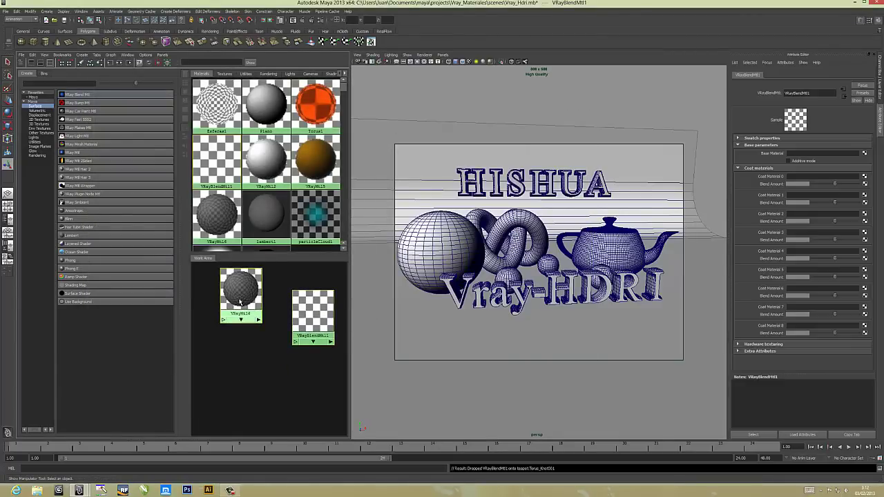
Bring Torus1 into the work area and plug a new Grid texture into VRayMtl6's bump map
left_click(237, 359)
left_click_drag(239, 300, 252, 299)
left_click_drag(236, 359, 262, 375)
left_click_drag(314, 321, 318, 336)
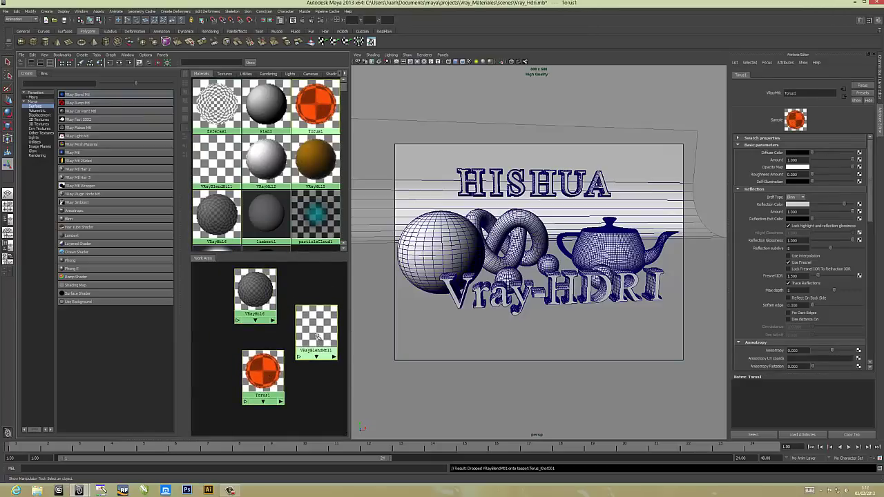
left_click_drag(255, 290, 268, 292)
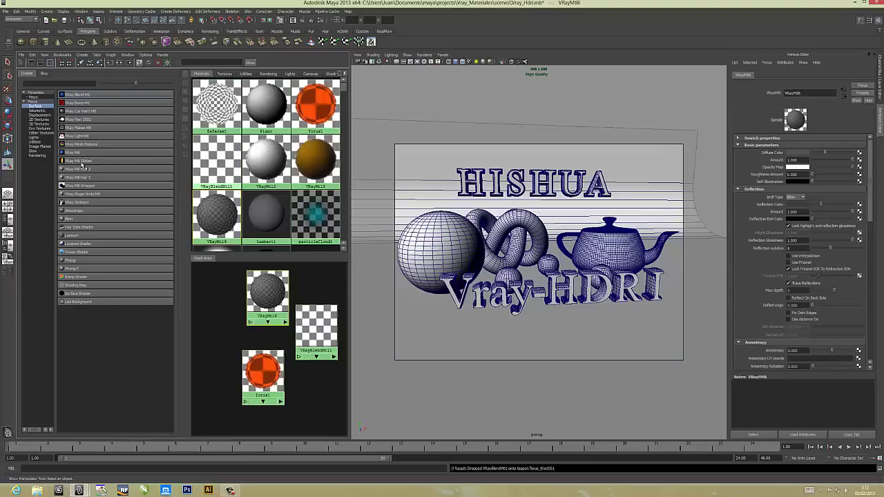
left_click(34, 121)
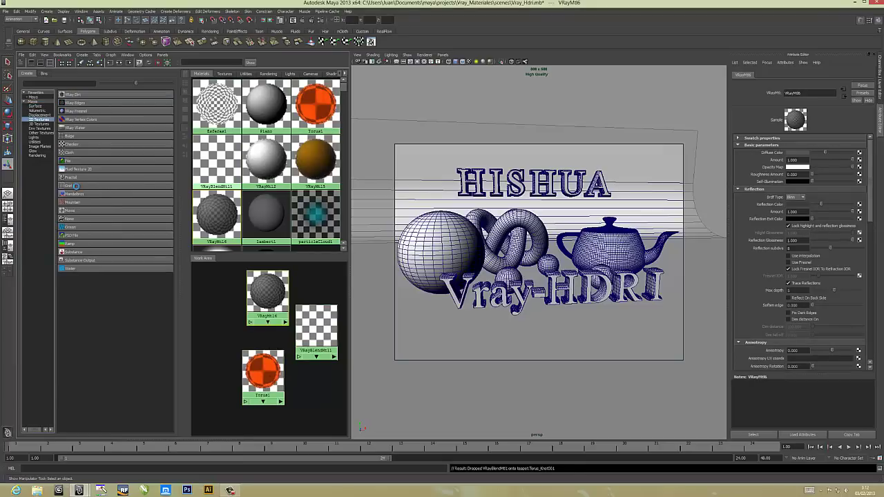
left_click(76, 186)
left_click_drag(219, 421, 225, 298)
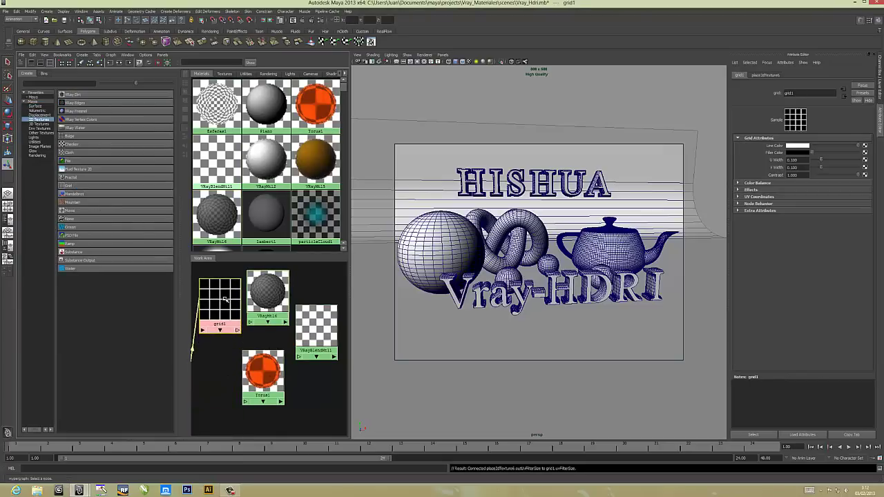
middle_click_drag(223, 298, 270, 295)
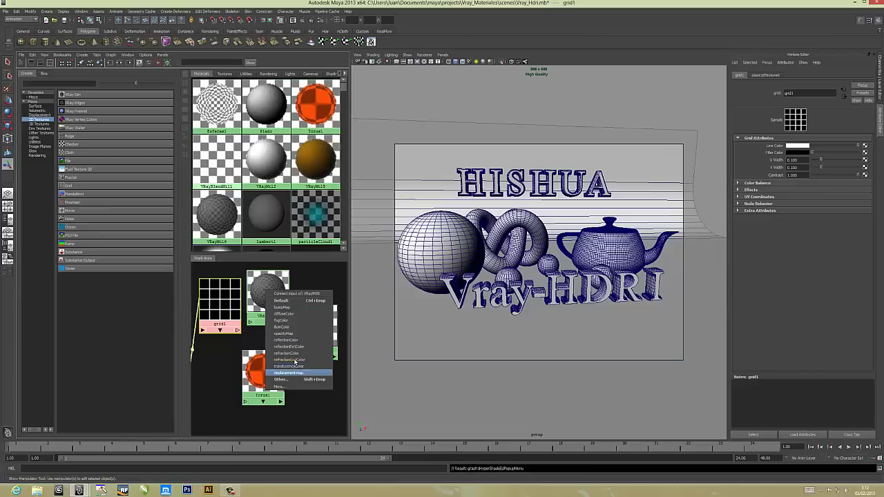
left_click(283, 307)
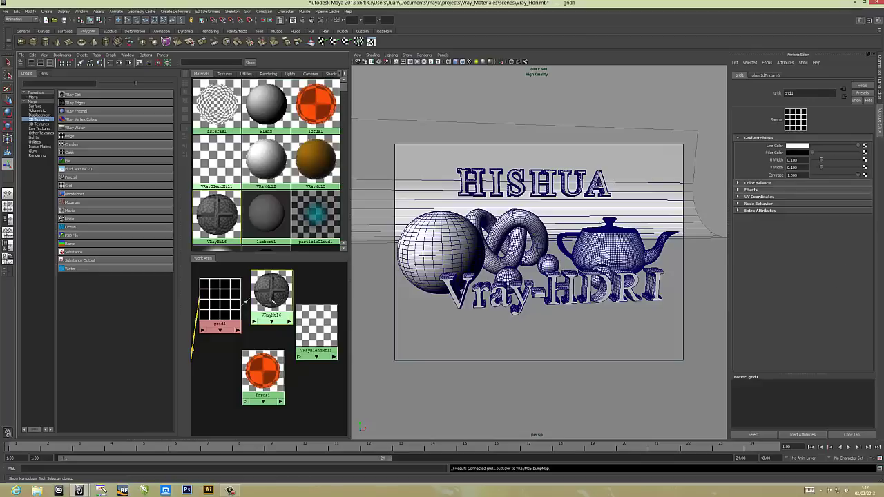
Set the grid texture's U Width to 0.200
left_click(226, 307)
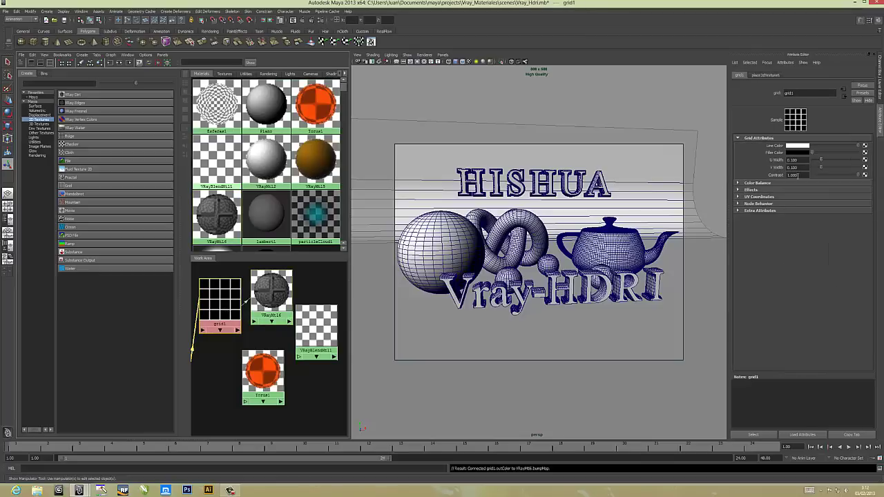
left_click_drag(801, 159, 795, 159)
key("Tab")
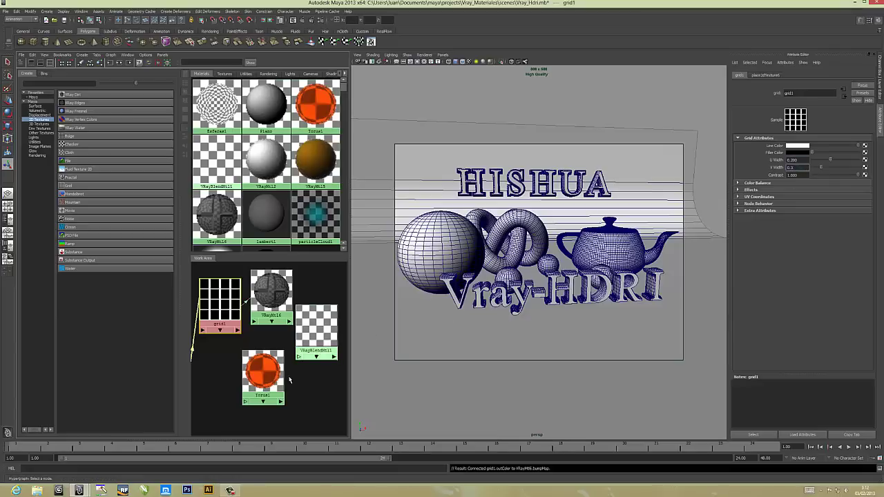
left_click(266, 290)
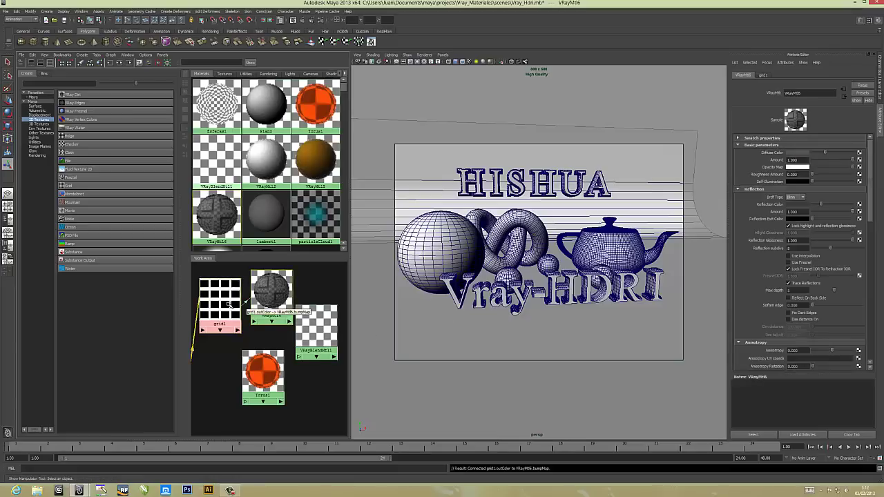
scroll(270, 332, "down", 2)
Set place2dTexture6's Repeat UV to 32 by 6 for horizontal grid stripes
left_click(196, 397)
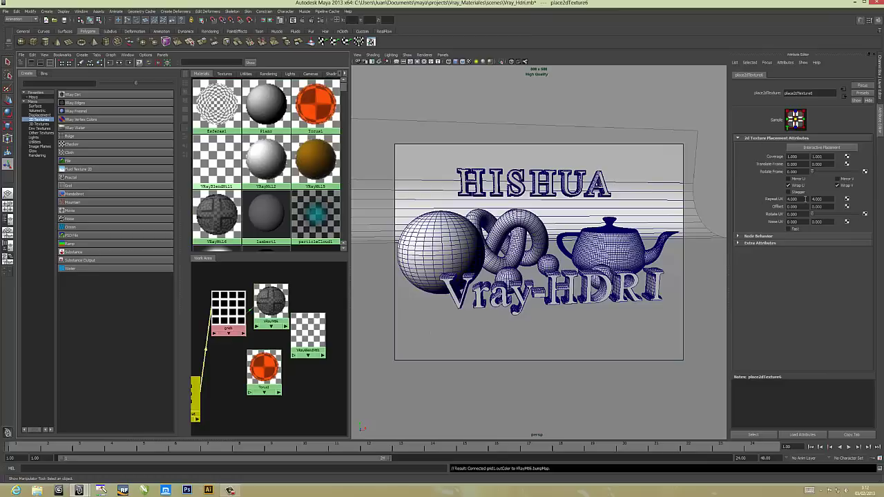
double_click(795, 199)
key("Tab")
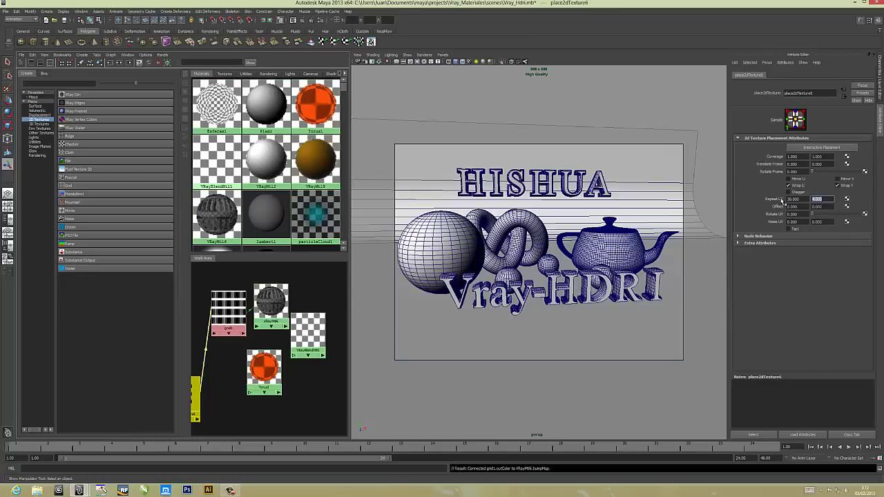
key("Tab")
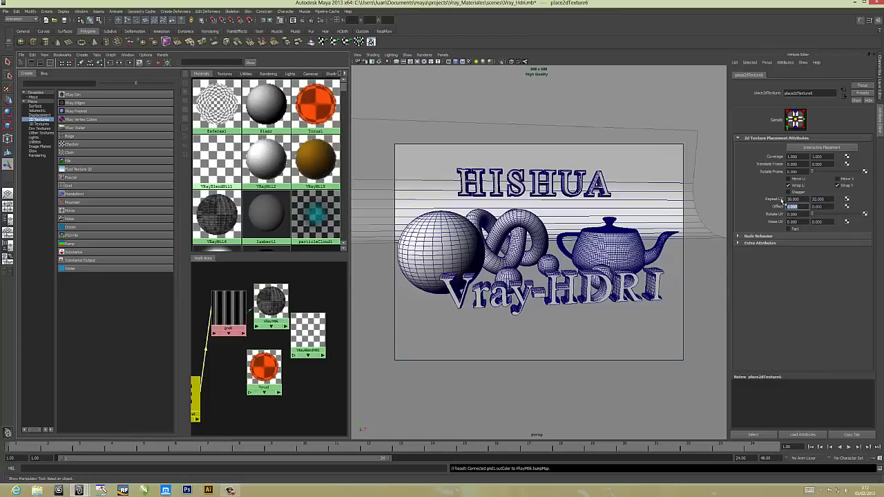
double_click(817, 199)
double_click(787, 199)
key("Tab")
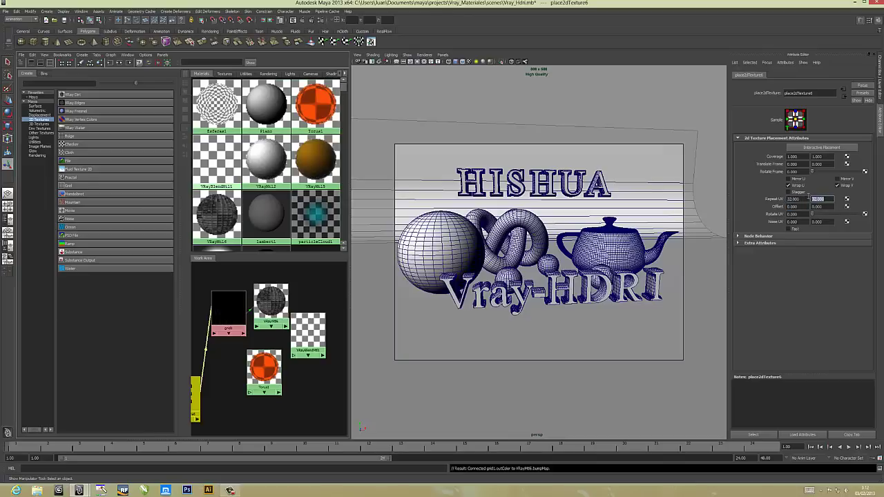
type("8")
type("6.000")
key("Return")
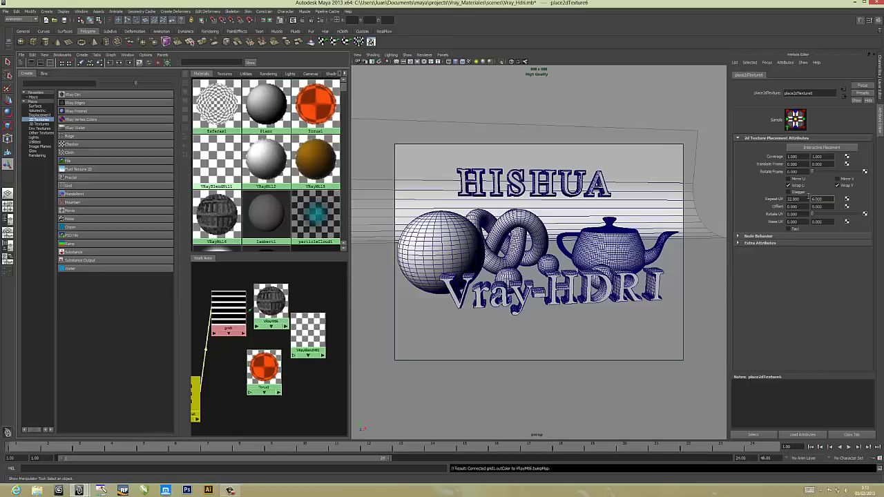
left_click(309, 333)
Select the torus knot, review a V-Ray test render, and close both render windows
left_click(511, 235)
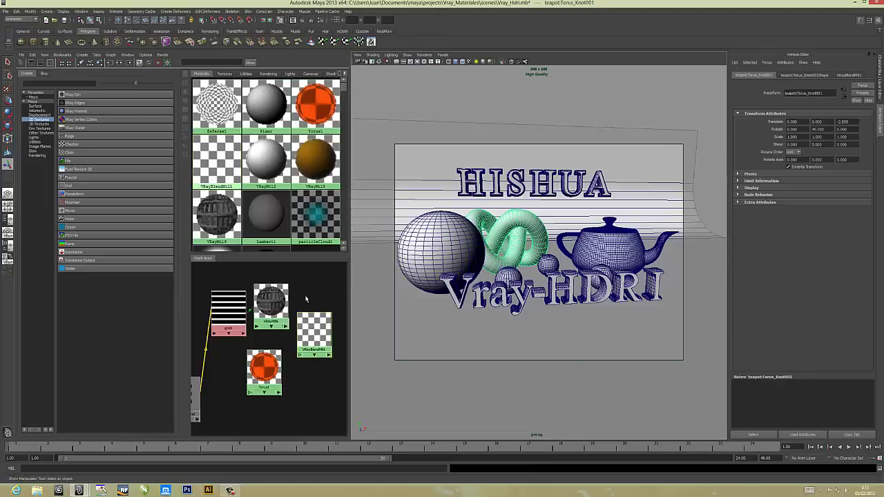
right_click(271, 303)
left_click(276, 313)
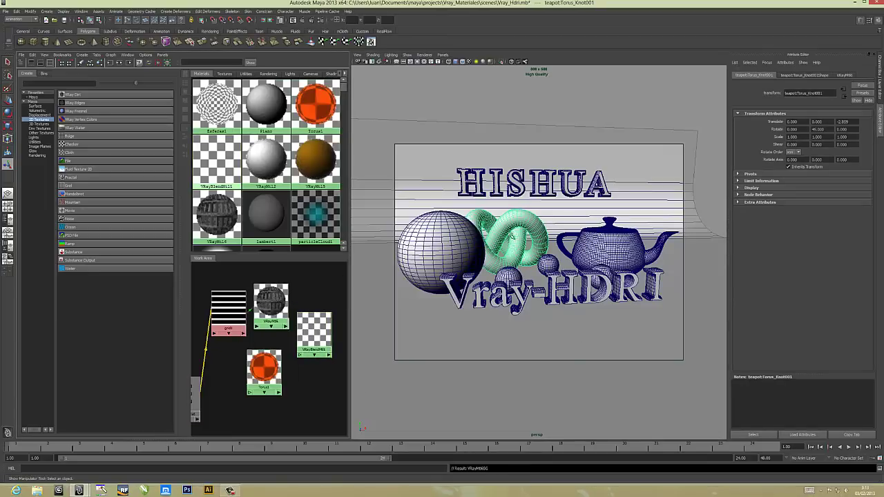
left_click(293, 19)
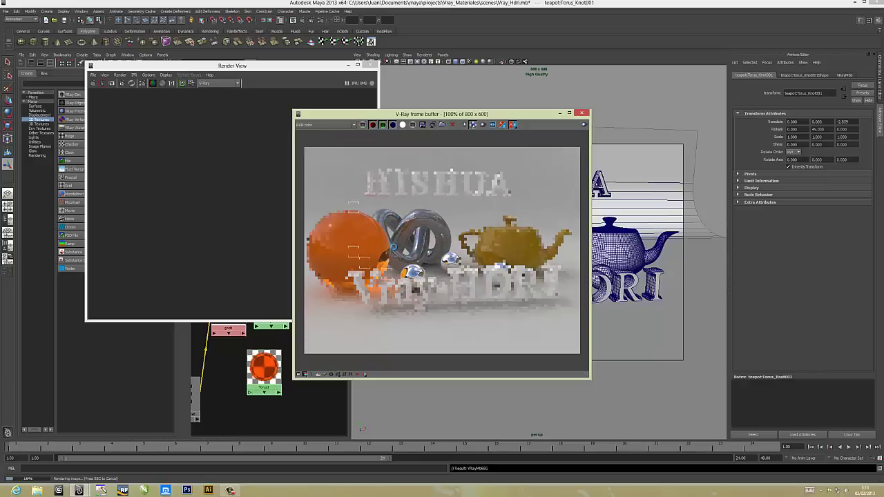
left_click(582, 112)
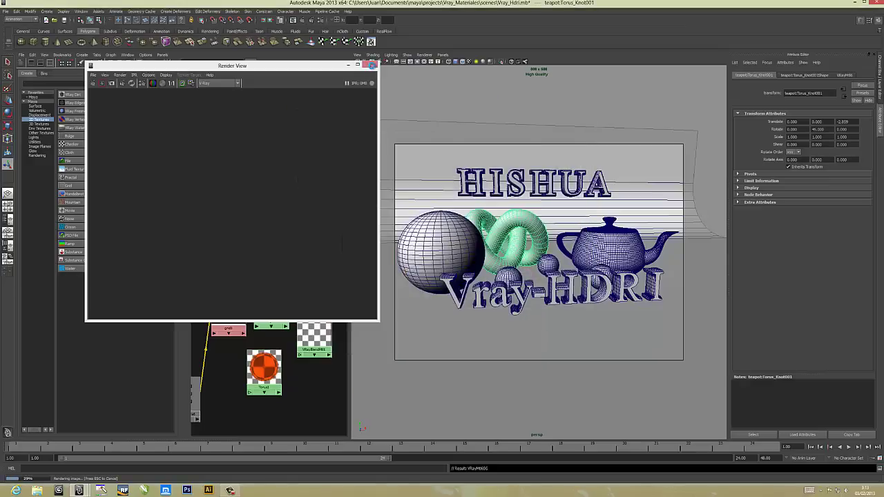
left_click(314, 333)
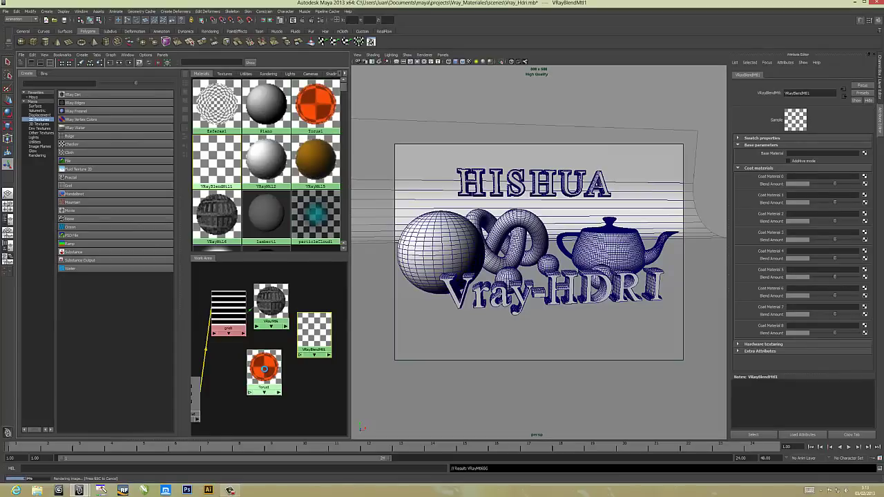
Make Torus1 VRayBlendMtl1's base material and VRayMtl6 its Coat Material 0
middle_click_drag(263, 366, 776, 154)
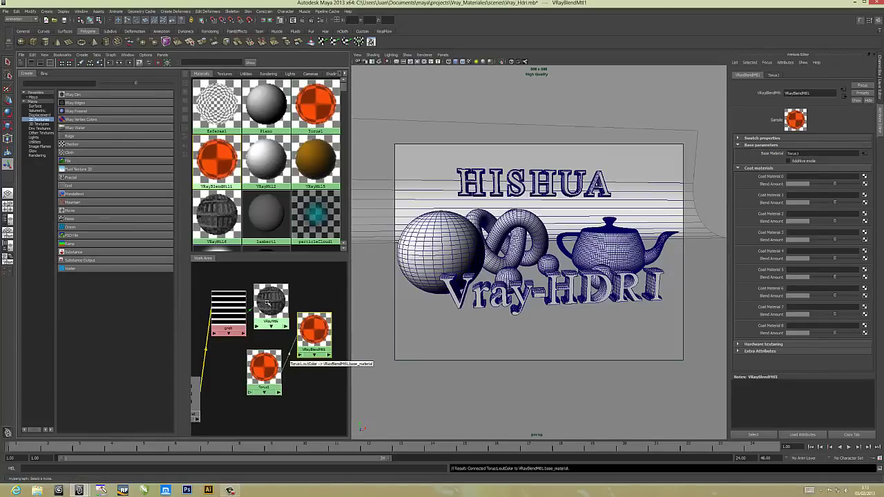
middle_click_drag(268, 304, 759, 178)
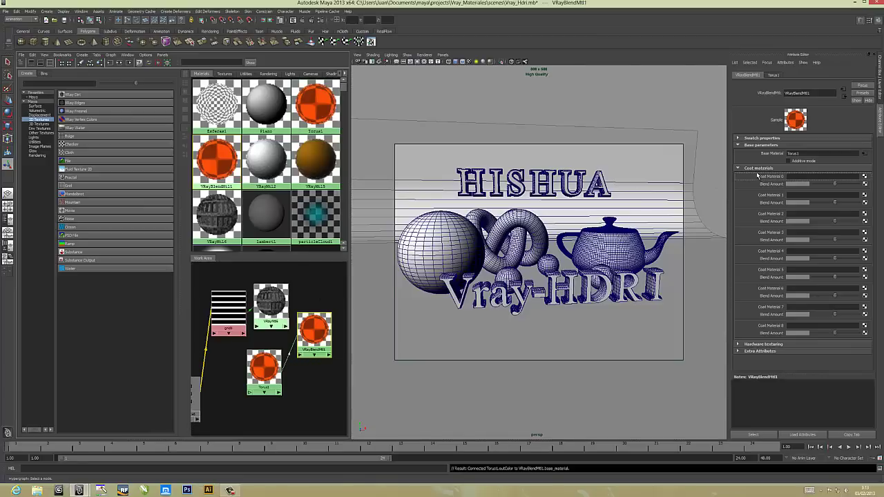
middle_click_drag(757, 176, 758, 177)
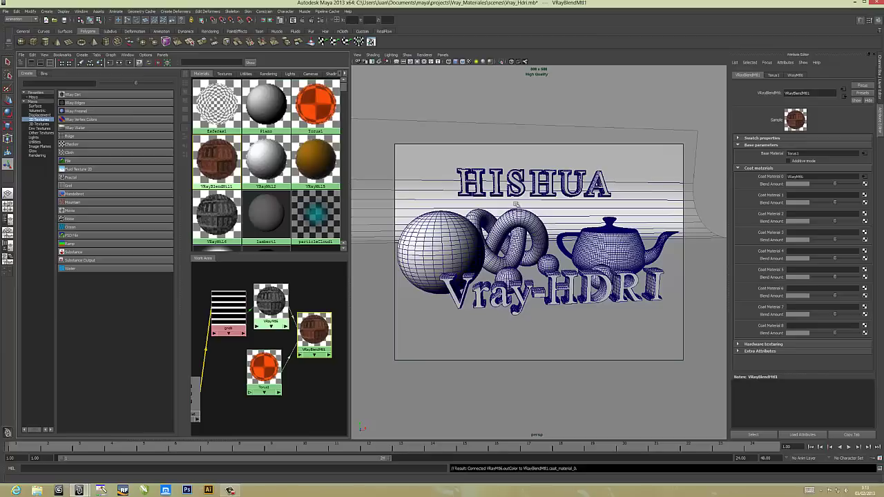
Run a test render, then close the frame buffer and Render View
left_click(301, 20)
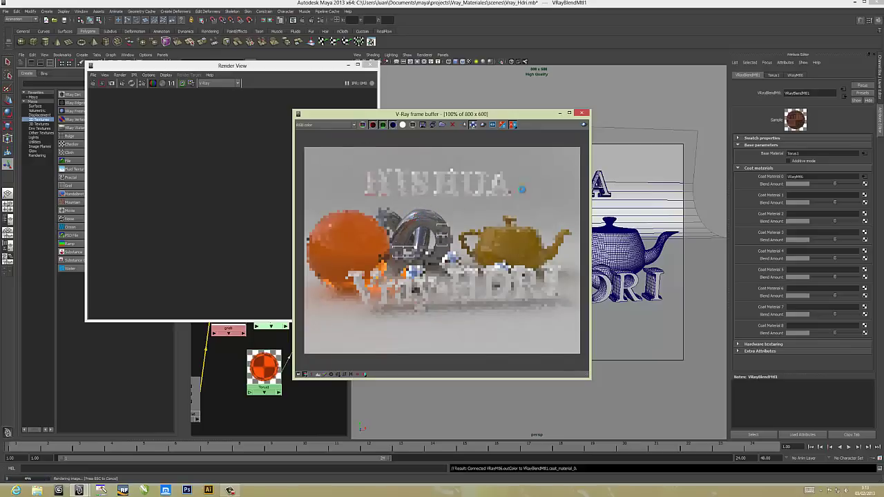
left_click(583, 114)
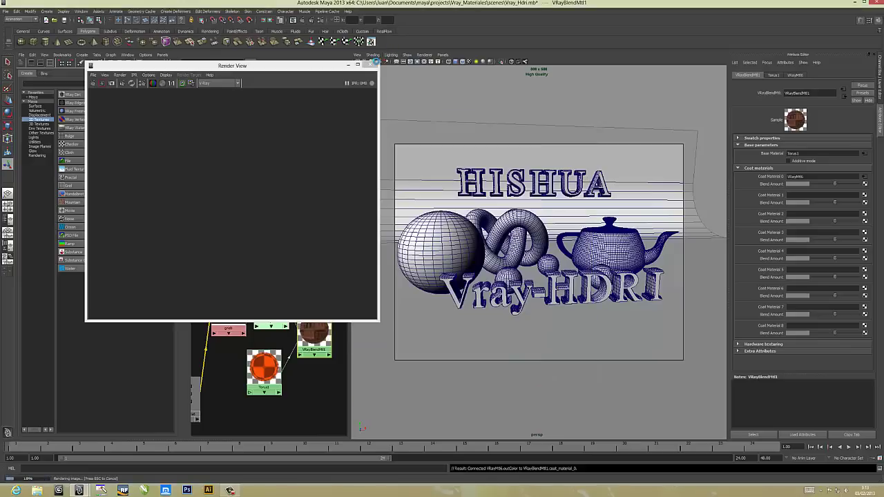
left_click(371, 63)
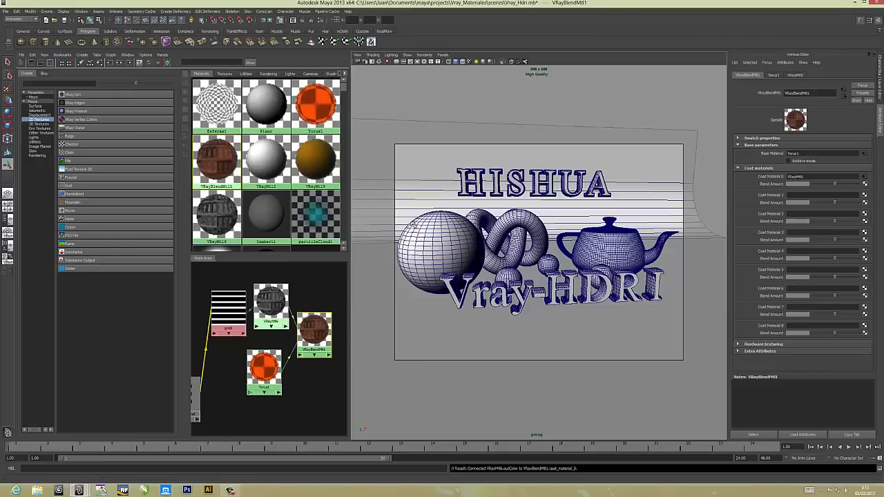
Assign VRayBlendMtl1 to the torus knot, review its test render, and close the windows
left_click(511, 231)
right_click_drag(314, 330, 311, 315)
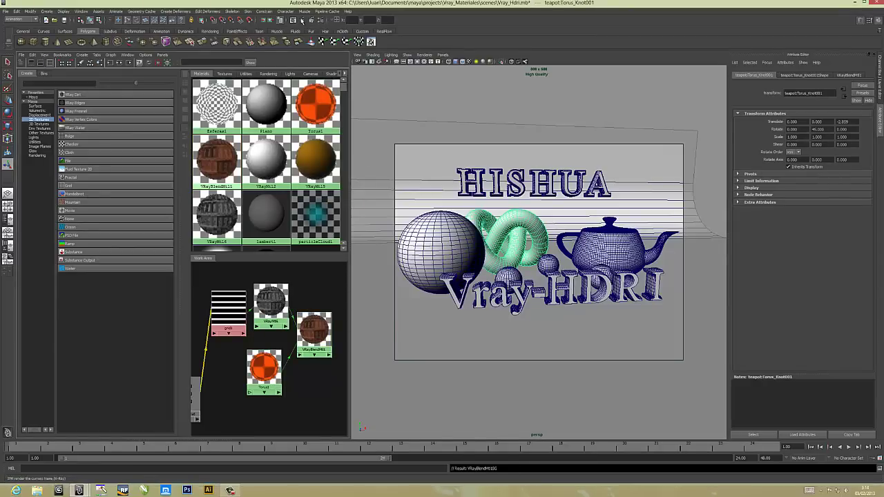
left_click(301, 20)
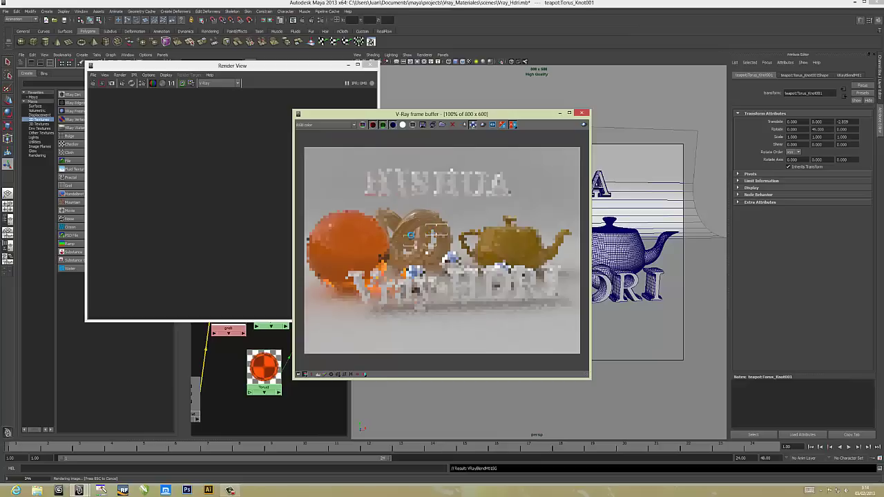
left_click(582, 113)
left_click(371, 65)
left_click(314, 334)
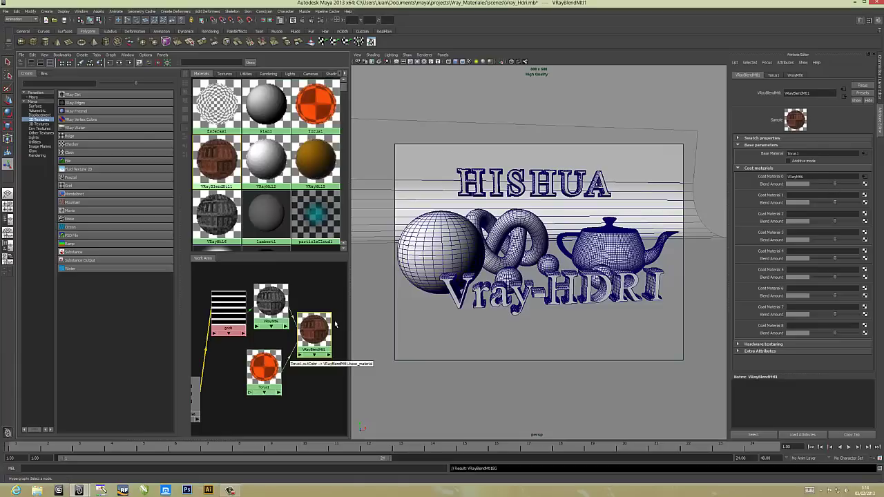
Select VRayBlendMtl1 and try different Coat Material 0 Blend Amount values
scroll(332, 310, "up", 2)
scroll(332, 310, "up", 2)
middle_click_drag(332, 310, 228, 335, "alt")
scroll(274, 316, "up", 2)
scroll(277, 323, "up", 2)
middle_click_drag(277, 322, 280, 324, "alt")
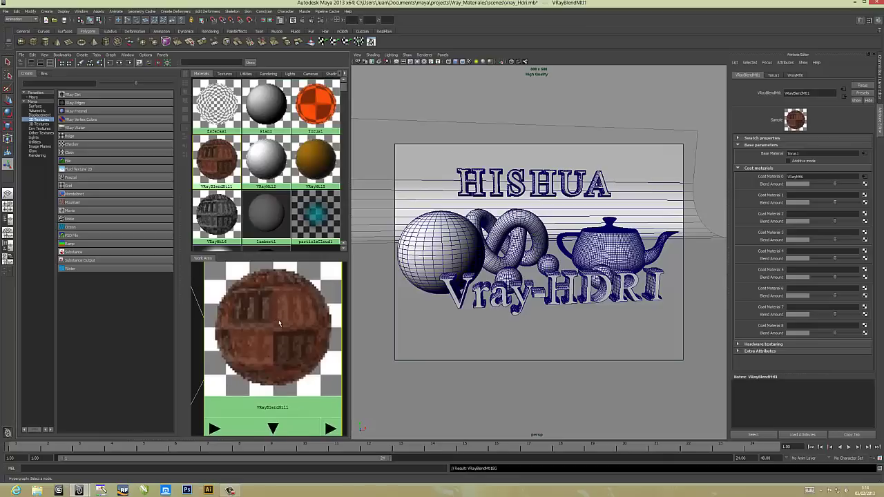
left_click(291, 318)
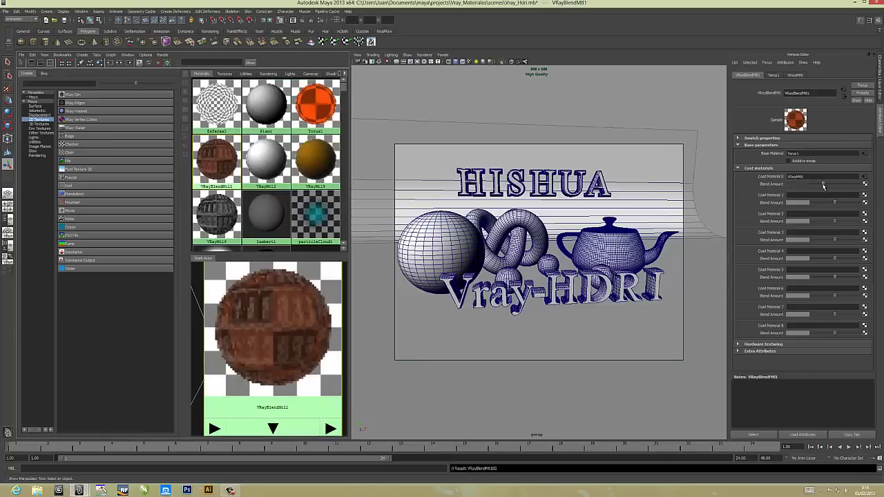
left_click_drag(822, 185, 811, 185)
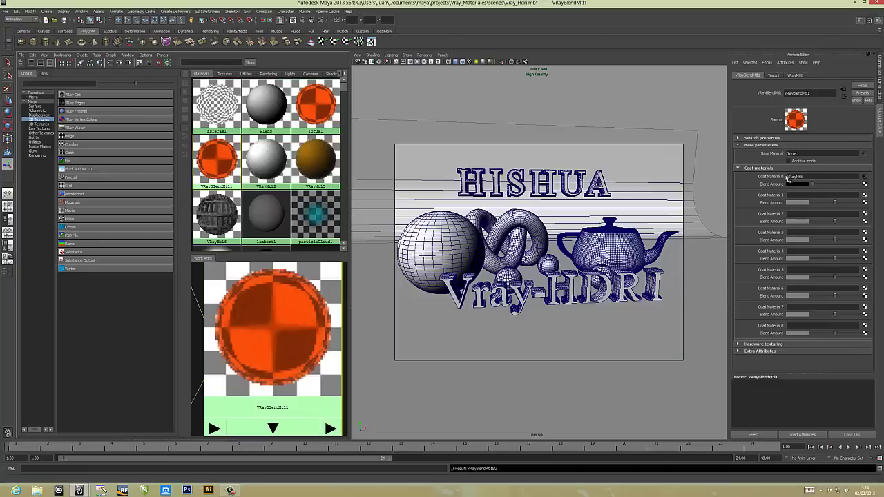
left_click_drag(812, 182, 864, 185)
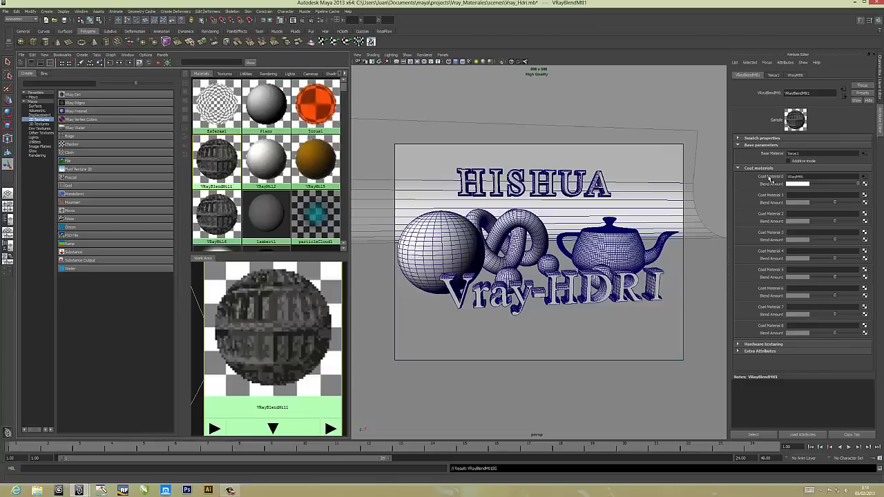
left_click_drag(840, 187, 835, 185)
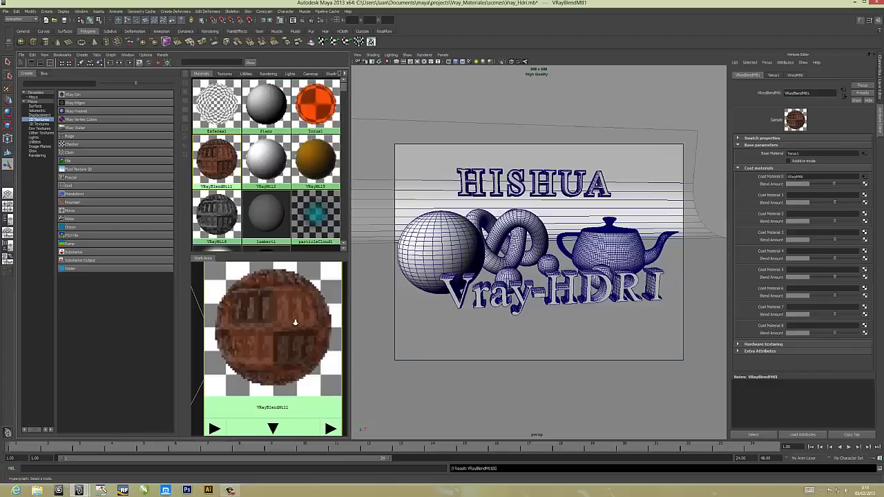
Connect grid1 to Coat Material 0's Blend Amount in VRayBlendMtl1
scroll(295, 322, "down", 3)
left_click(207, 293)
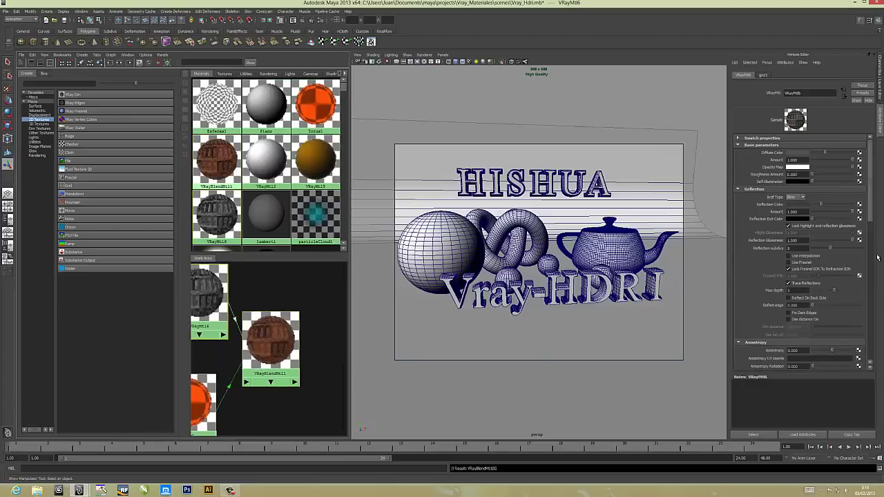
left_click_drag(871, 222, 875, 308)
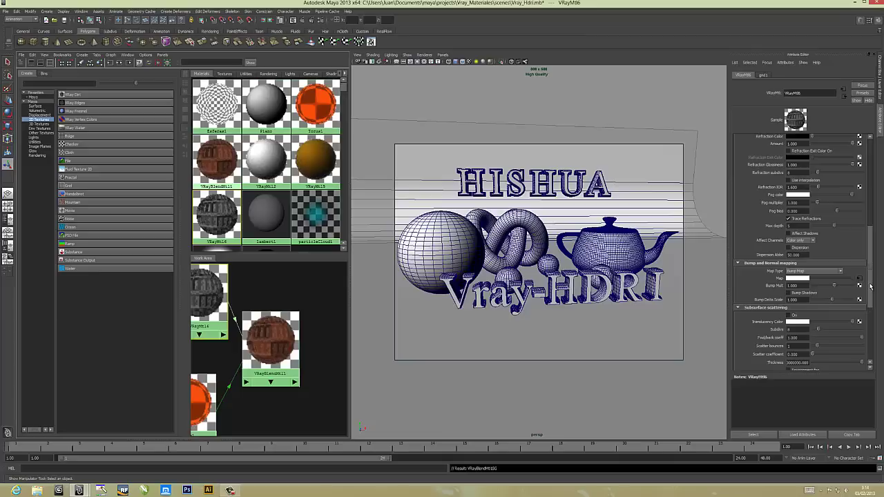
left_click_drag(872, 285, 872, 154)
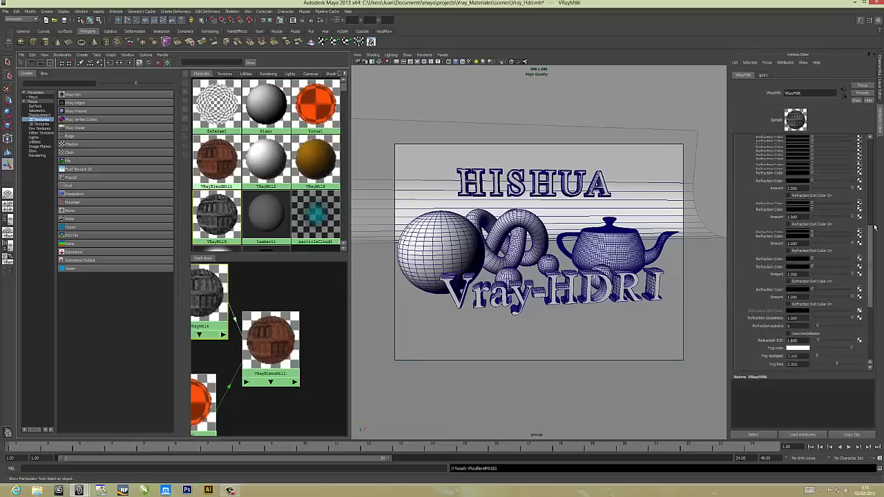
left_click(296, 347)
scroll(322, 317, "down", 1)
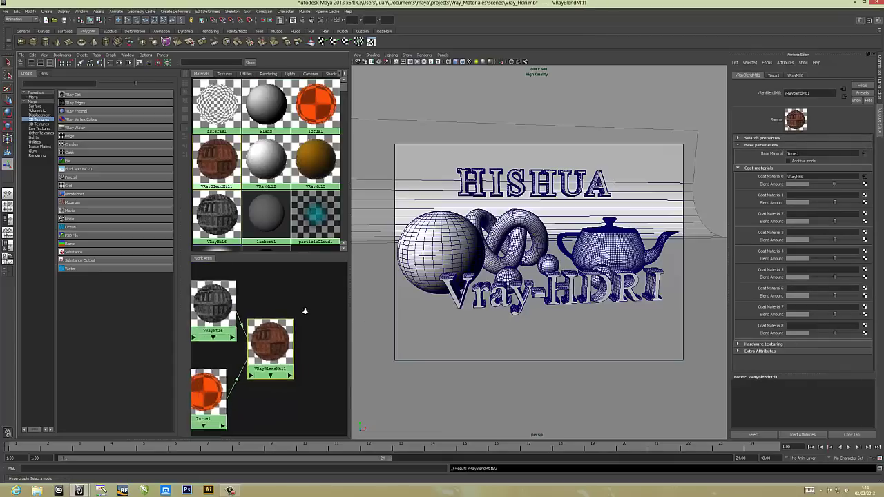
scroll(322, 316, "down", 2)
scroll(315, 297, "down", 2)
scroll(314, 297, "down", 1)
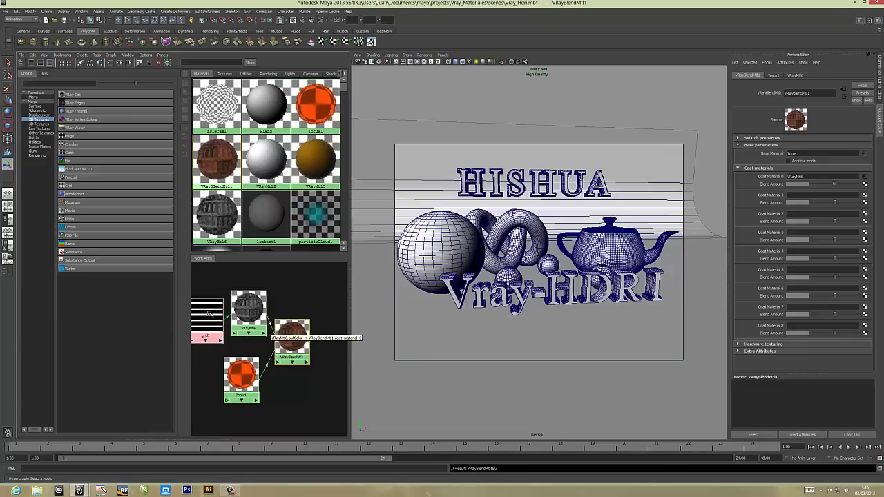
middle_click_drag(225, 316, 762, 187)
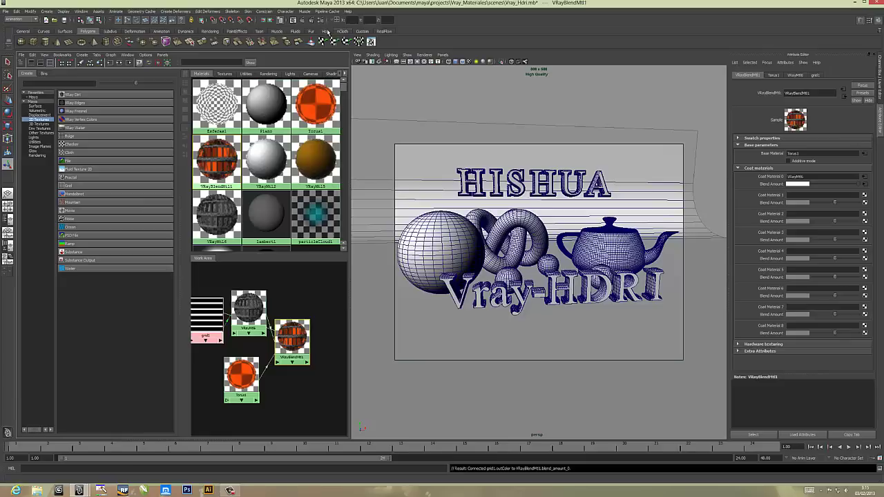
left_click(301, 19)
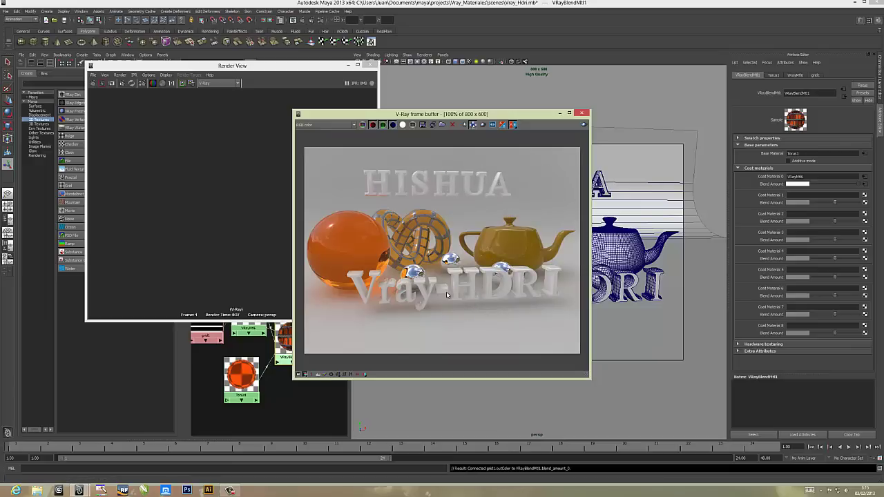
left_click(581, 113)
left_click(375, 65)
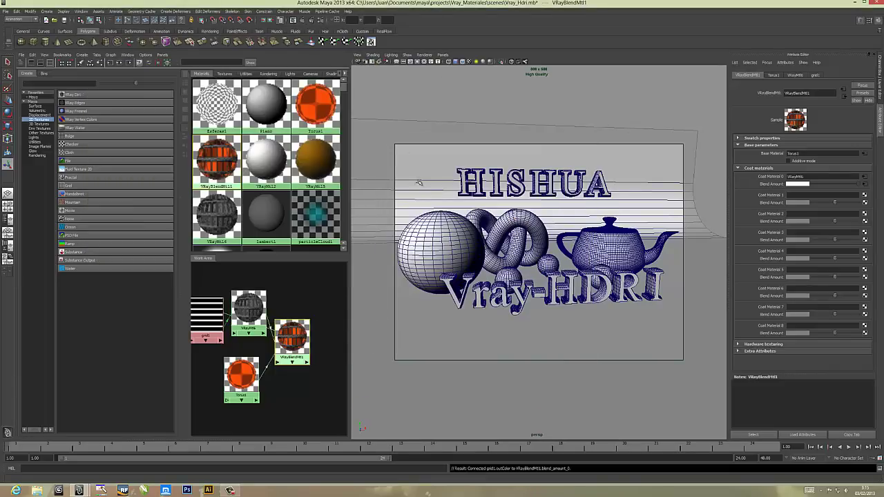
Assign VRayMtl2 to the large left sphere
left_click(435, 239)
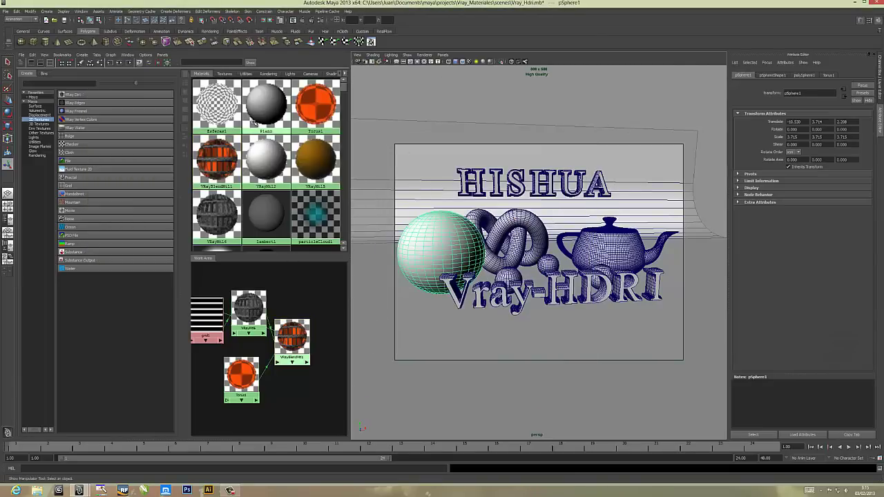
right_click(265, 156)
left_click(255, 192)
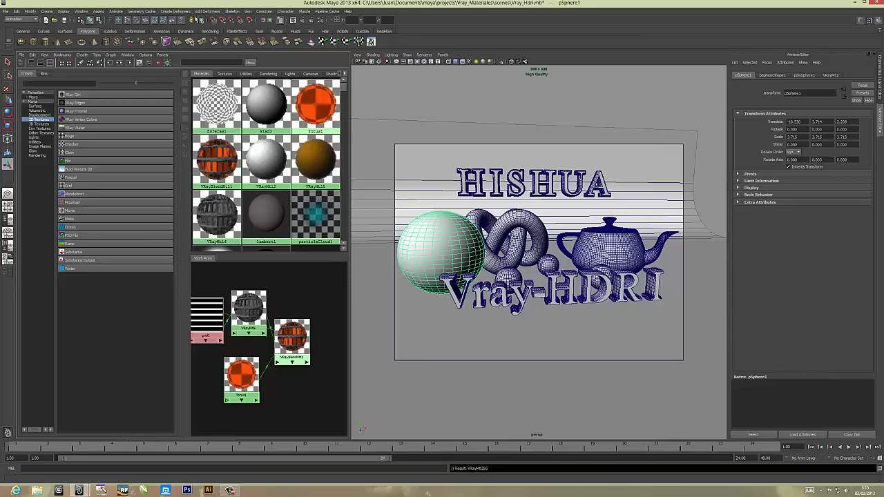
Set the render resolution to the HD 720 preset (1280 x 720) and render
left_click(310, 19)
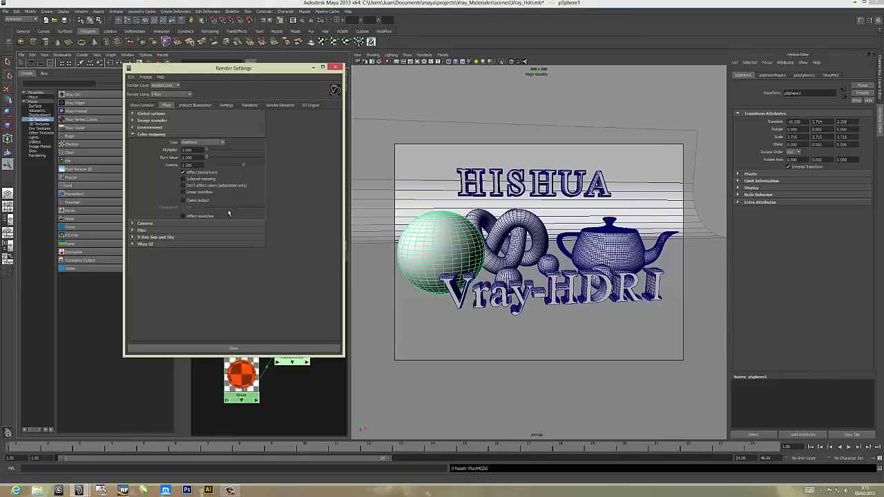
left_click(145, 107)
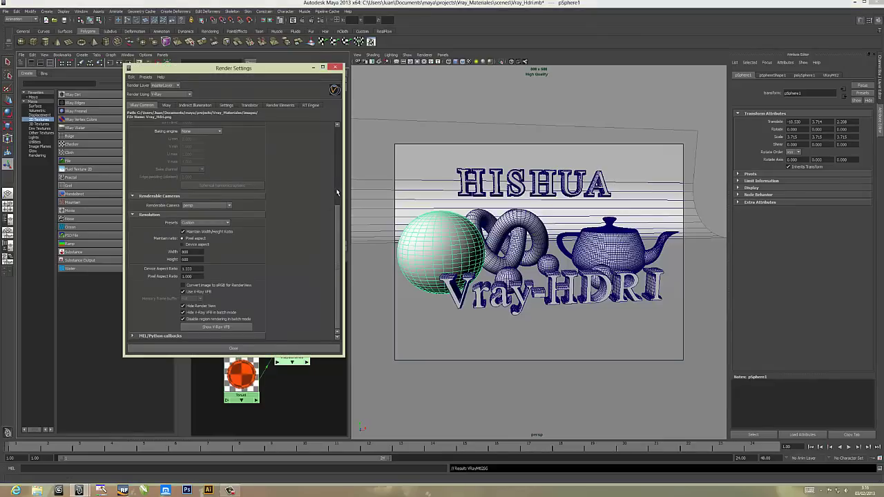
left_click(228, 224)
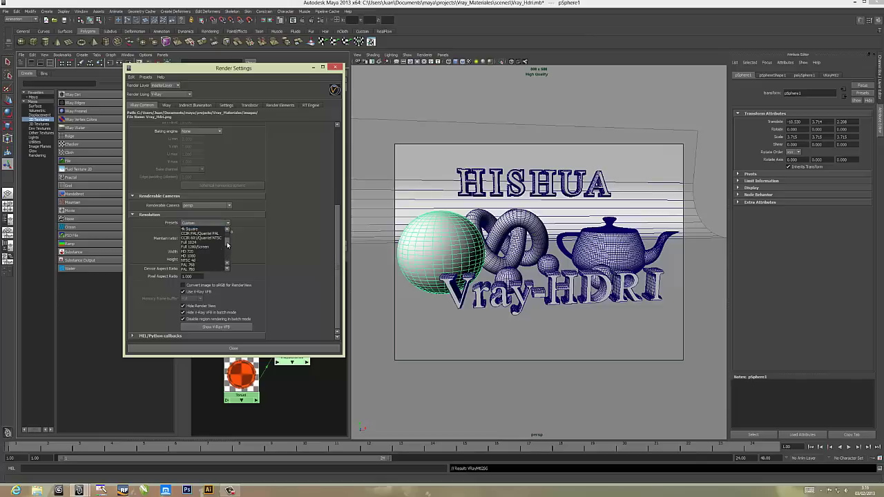
left_click(225, 261)
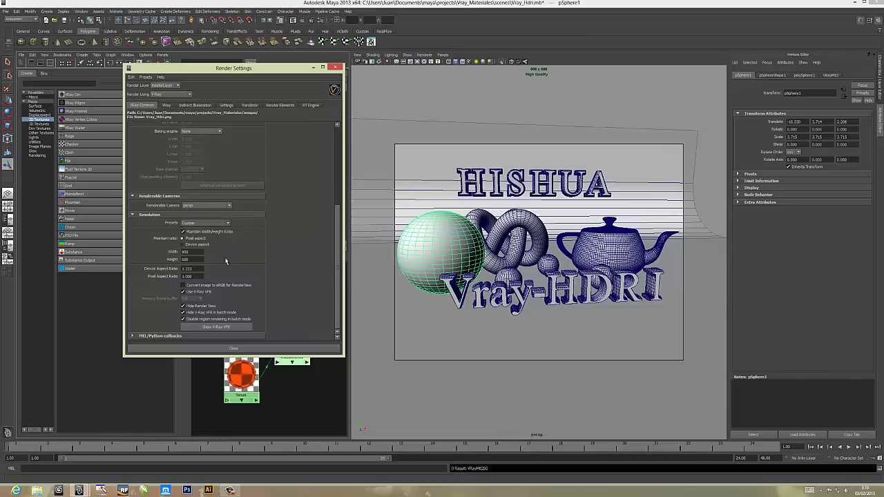
left_click(261, 348)
left_click(295, 20)
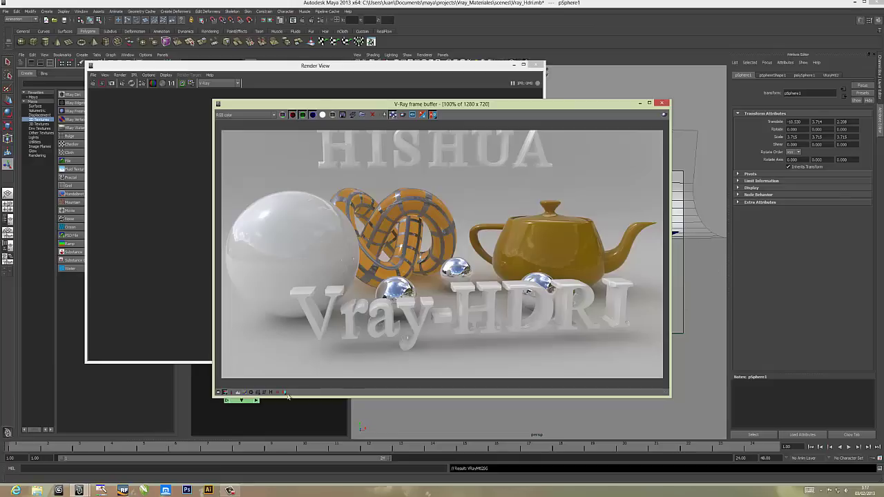
Let the 1280 x 720 V-Ray render finish in the frame buffer
left_click(230, 491)
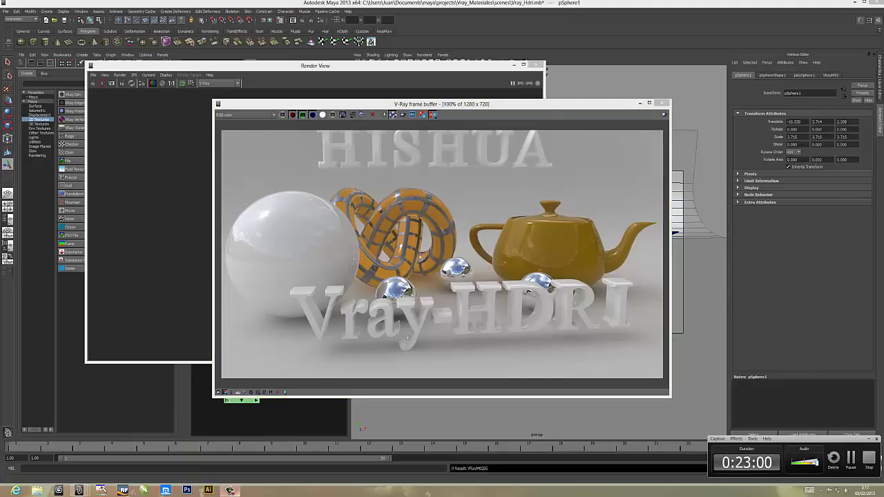